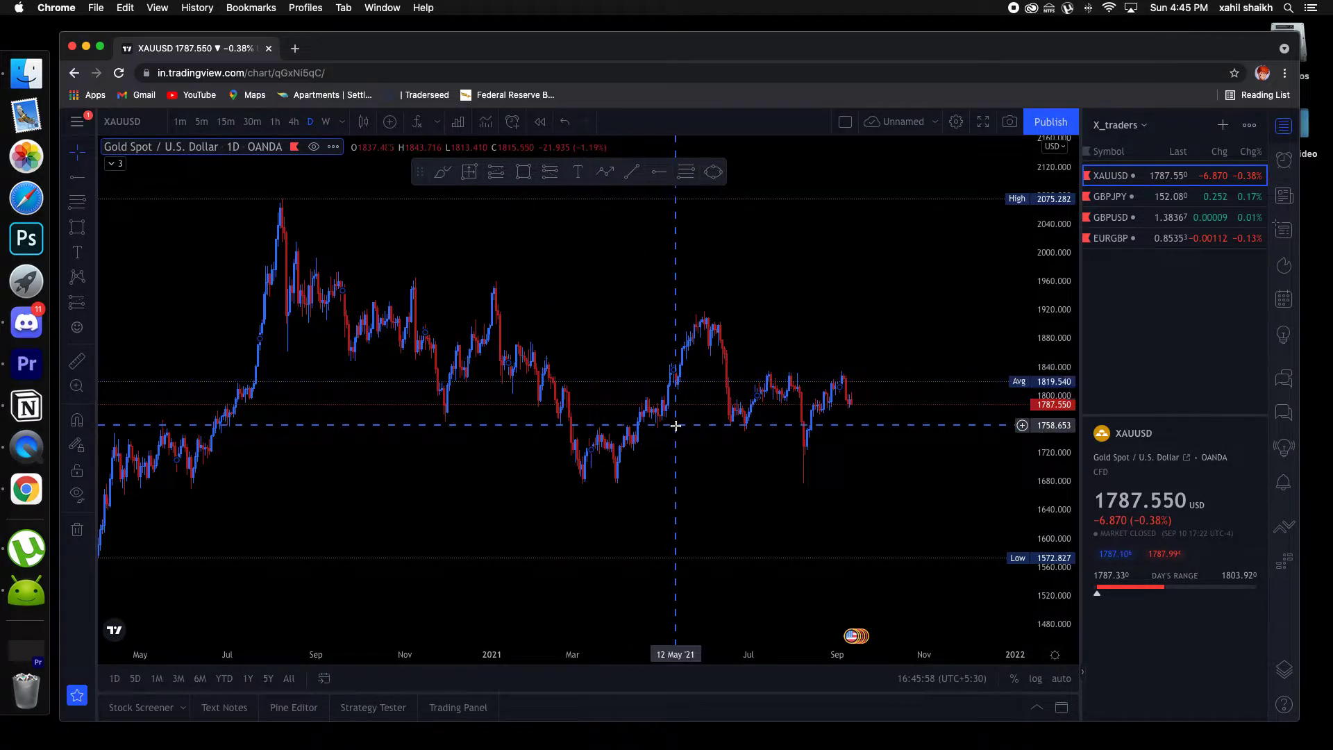
Draw a horizontal ray at about 1677 along the base of the daily gold lows, starting from April 2020
{"action": "scroll", "coordinate": [722, 382], "scroll_direction": "left", "scroll_amount": 2}
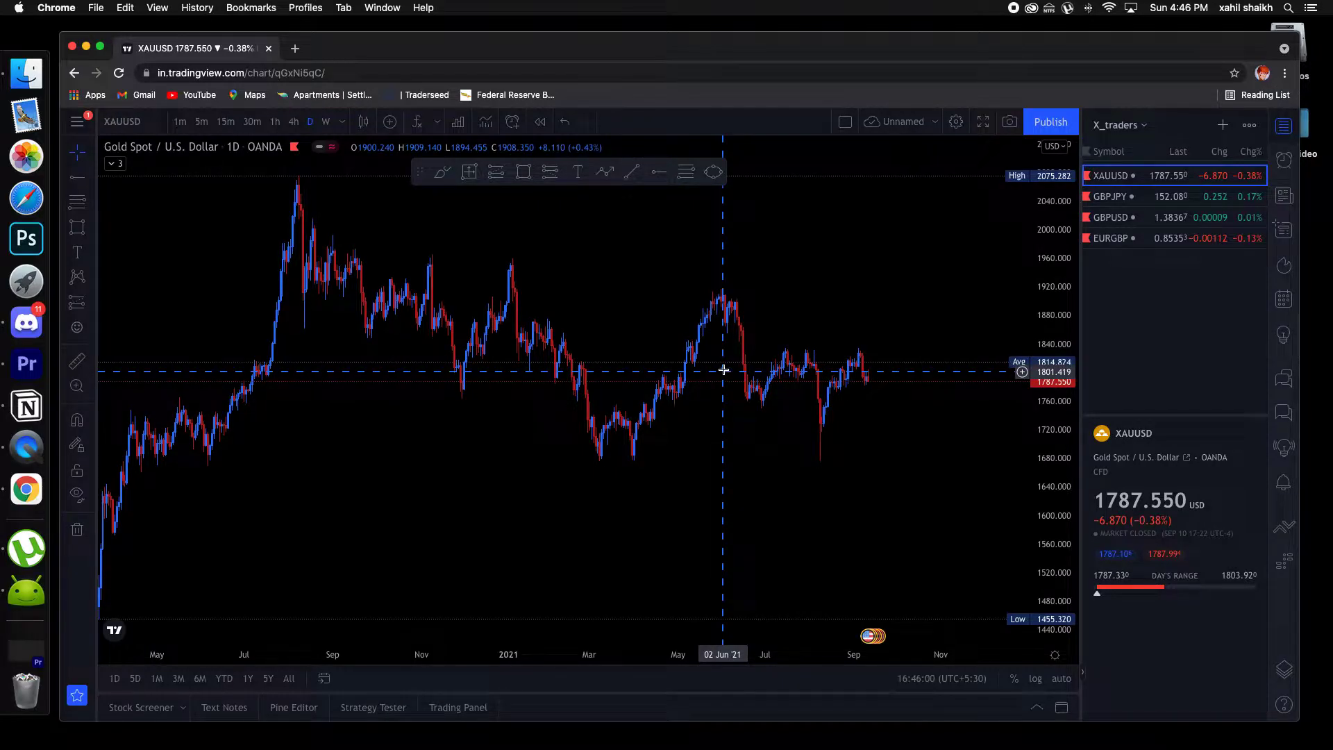
{"action": "left_click_drag", "start_coordinate": [654, 389], "coordinate": [653, 399]}
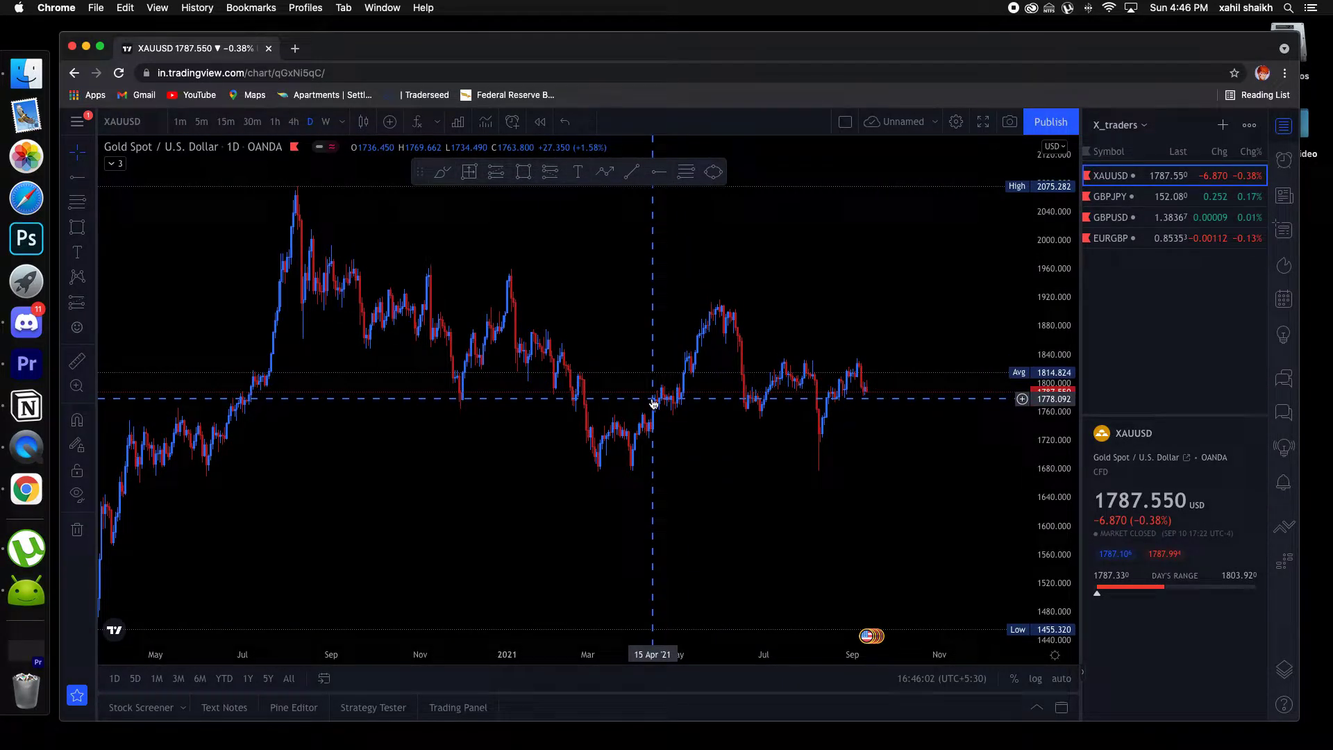
{"action": "left_click_drag", "start_coordinate": [602, 358], "coordinate": [562, 383]}
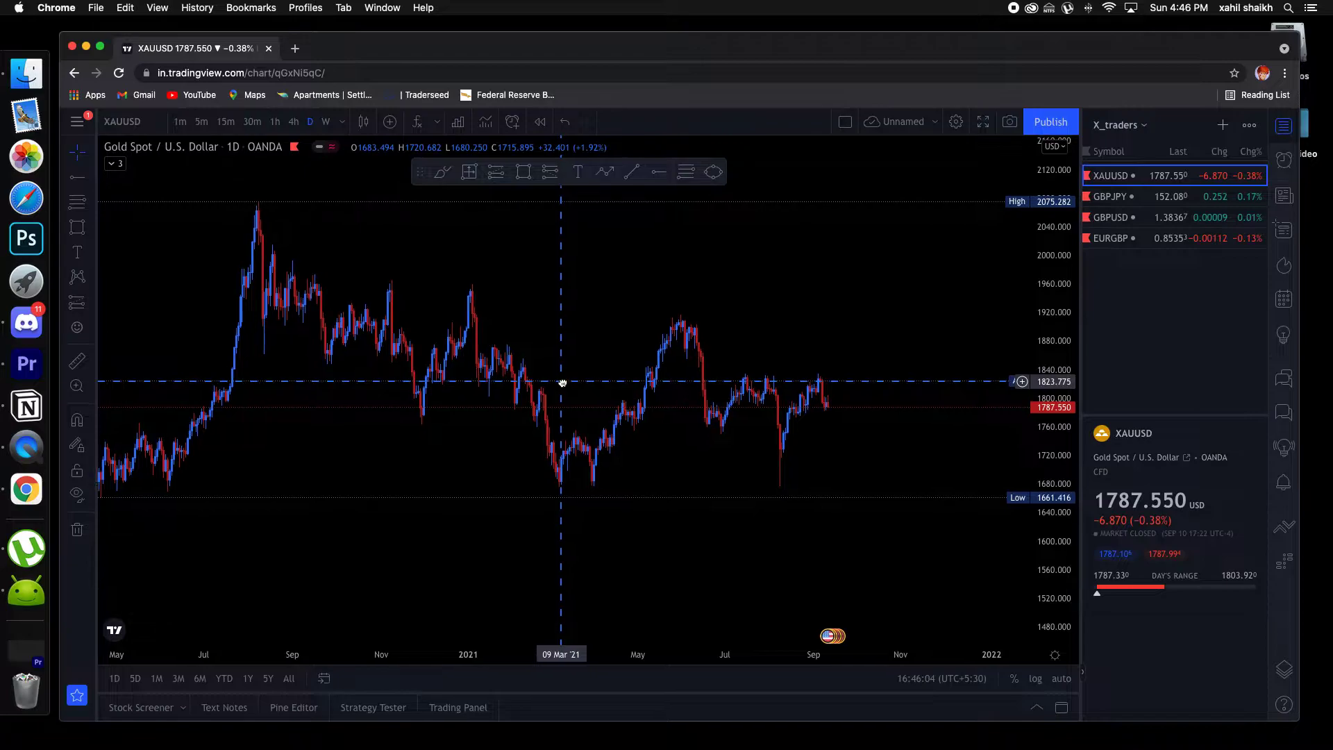
{"action": "left_click_drag", "start_coordinate": [352, 409], "coordinate": [452, 395]}
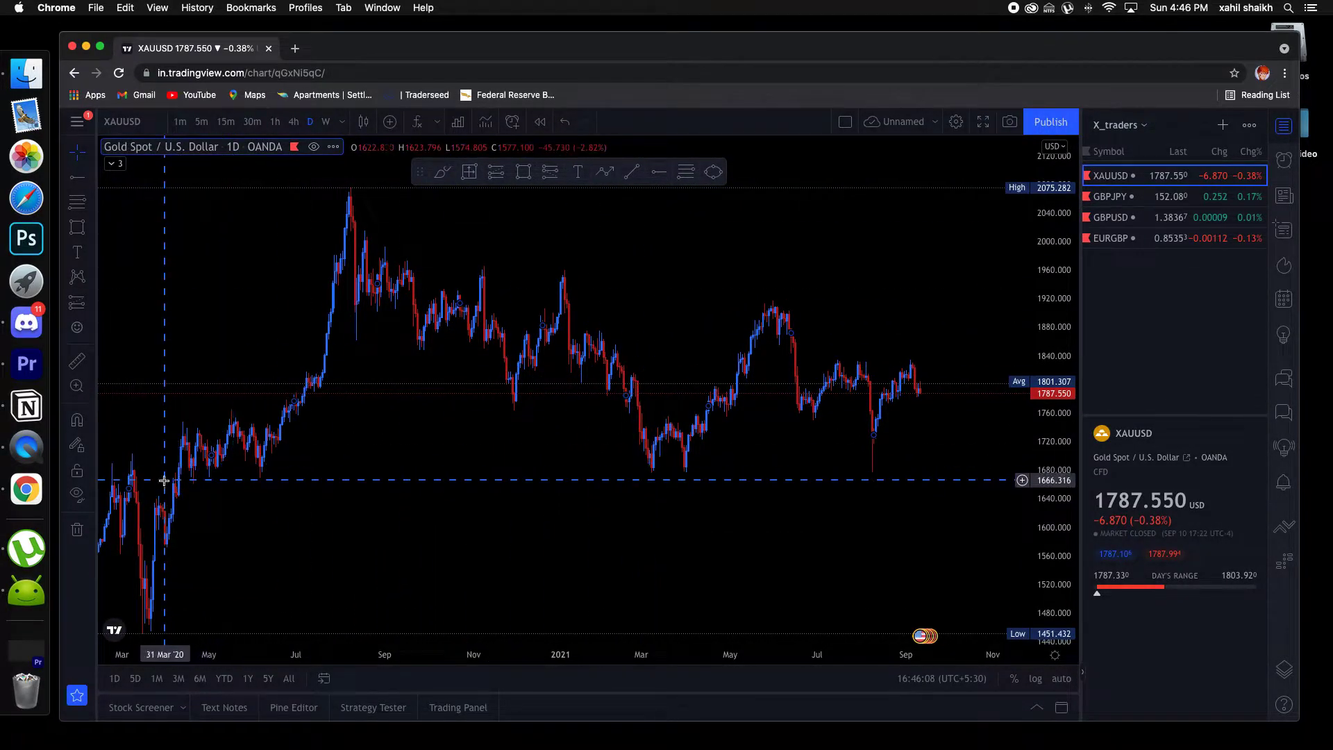
{"action": "left_click", "coordinate": [659, 171]}
{"action": "left_click", "coordinate": [180, 472]}
{"action": "left_click_drag", "start_coordinate": [333, 530], "coordinate": [360, 554]}
{"action": "left_click_drag", "start_coordinate": [264, 522], "coordinate": [324, 503]}
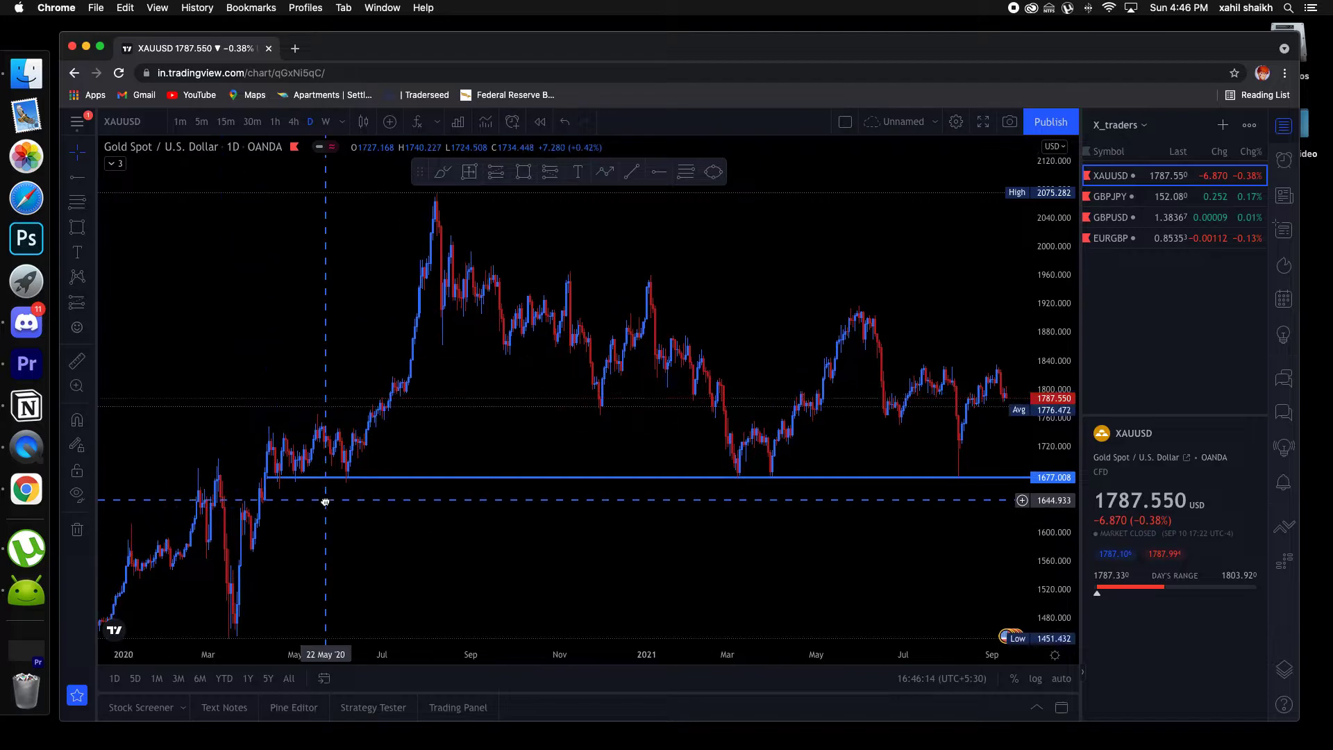
{"action": "left_click_drag", "start_coordinate": [395, 545], "coordinate": [327, 545]}
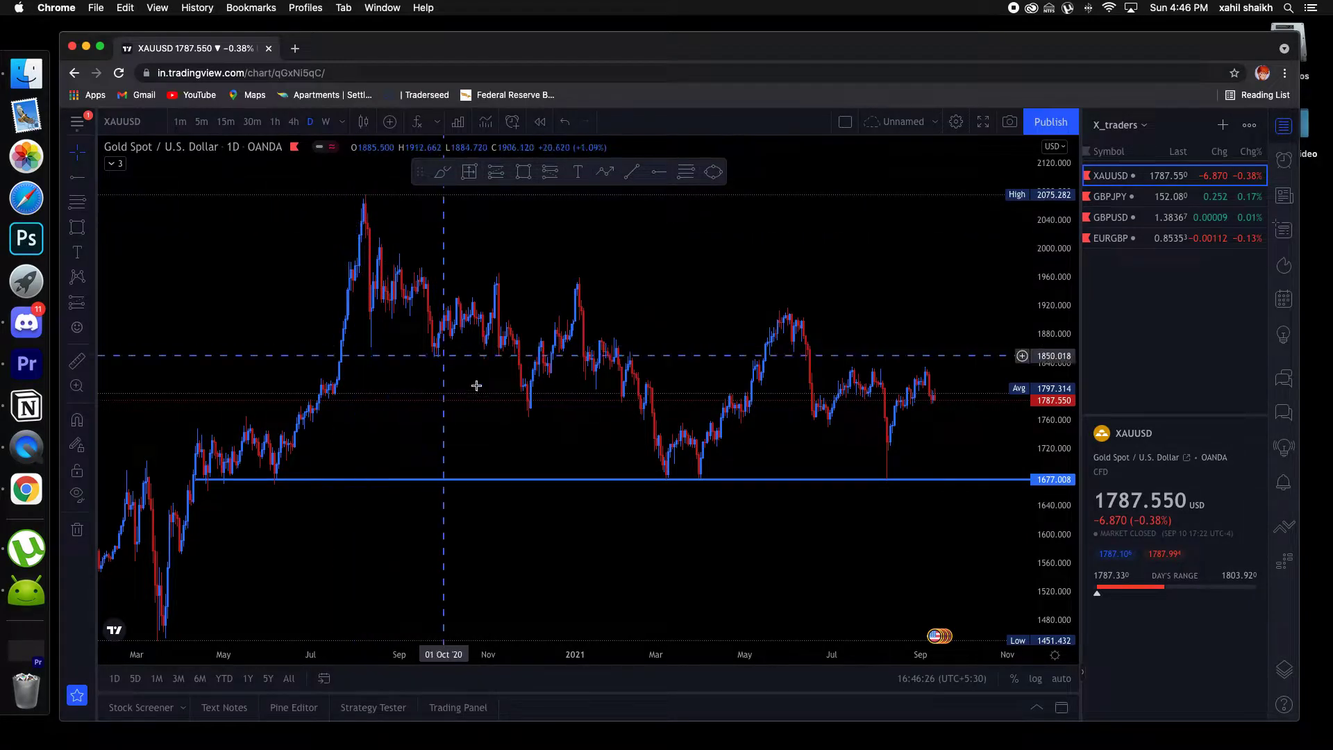
Add horizontal rays at about 1837.4 from the mid-July 2021 high and about 1774.1 from the mid-August 2021 candles
{"action": "left_click_drag", "start_coordinate": [693, 453], "coordinate": [495, 500]}
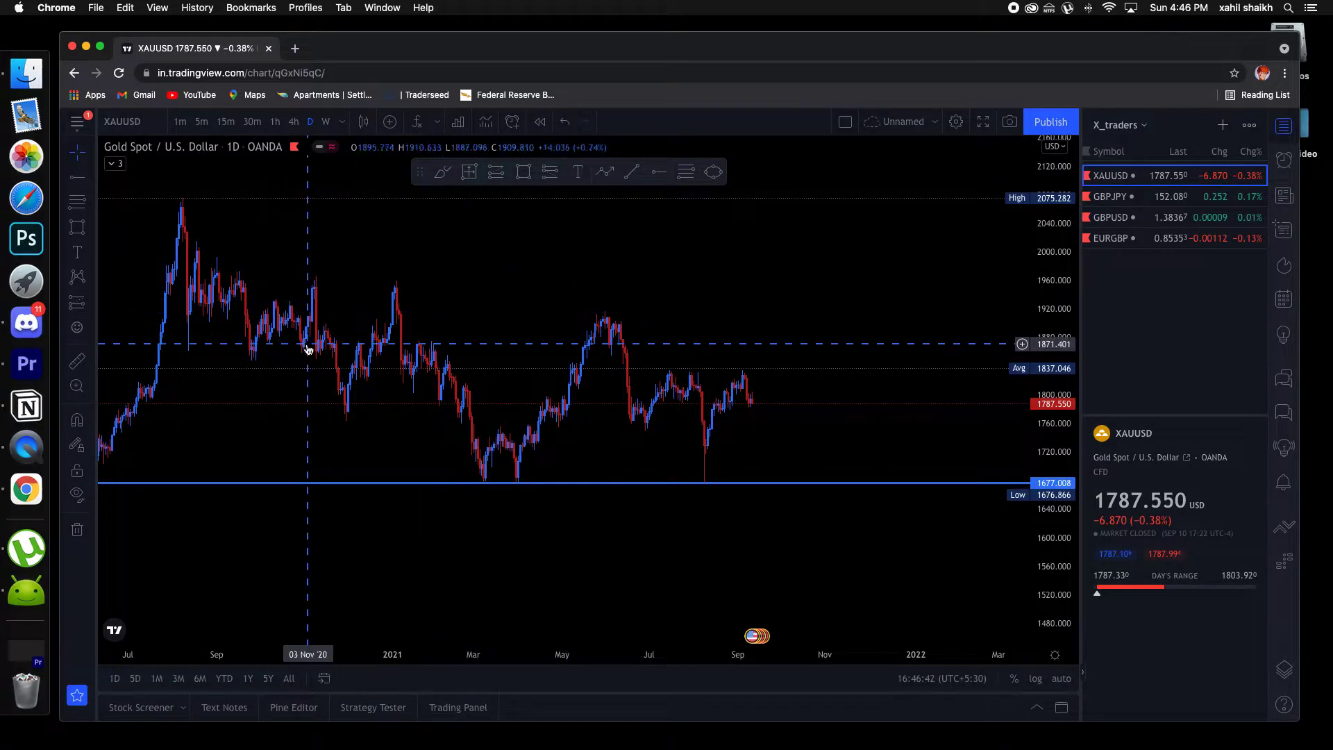
{"action": "scroll", "coordinate": [520, 331], "scroll_direction": "right", "scroll_amount": 5}
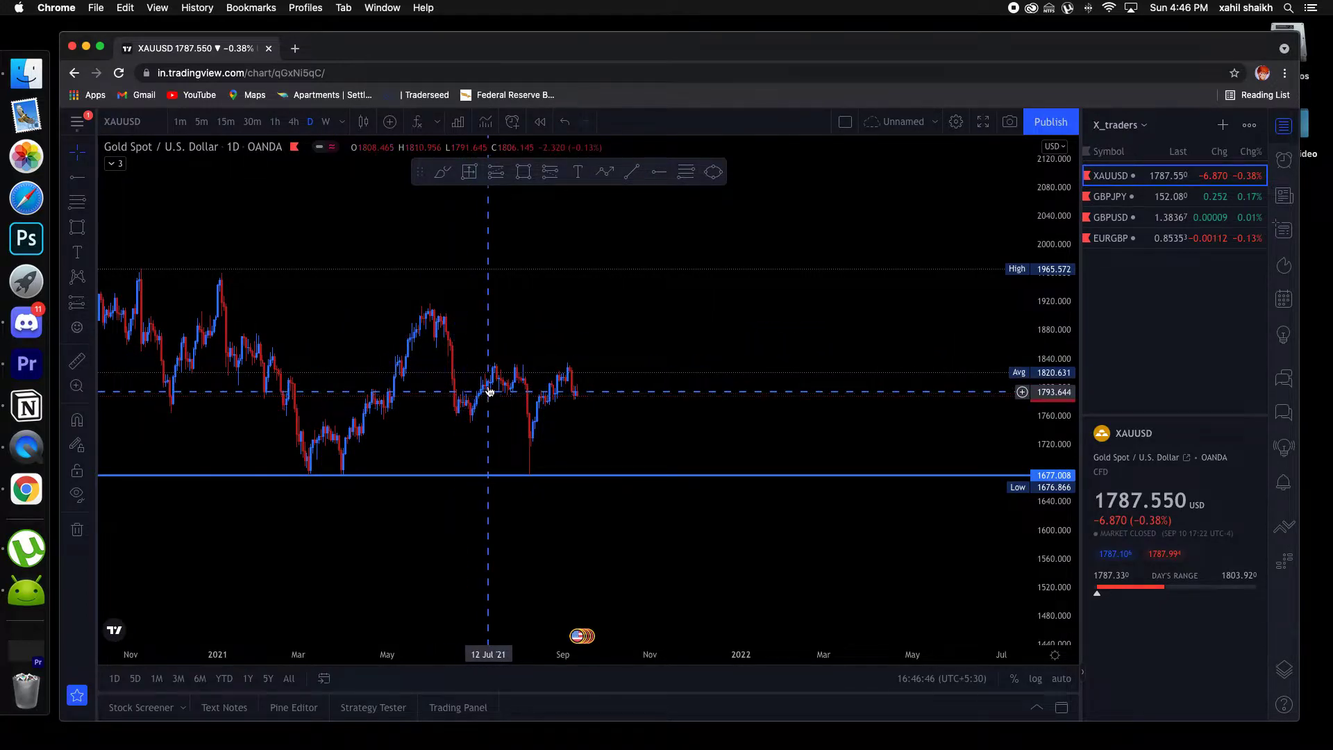
{"action": "left_click", "coordinate": [523, 484]}
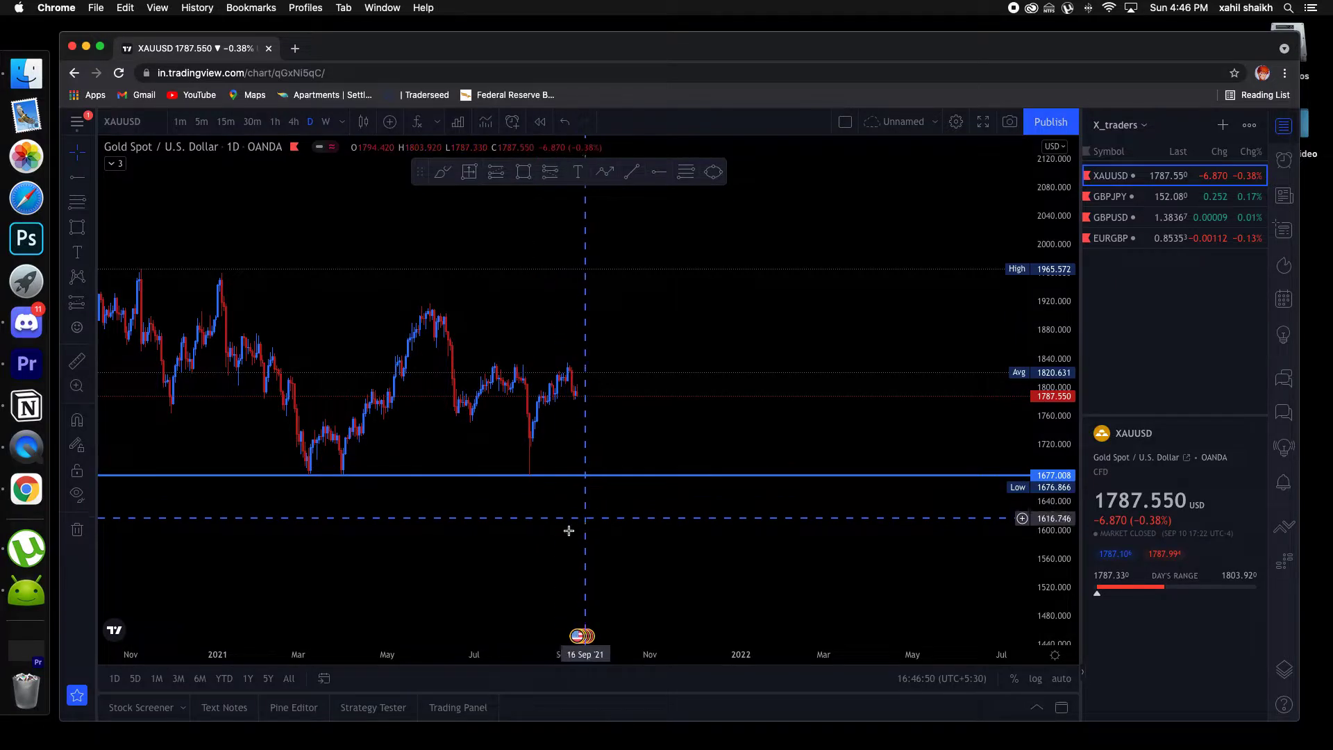
{"action": "double_click", "coordinate": [1048, 560]}
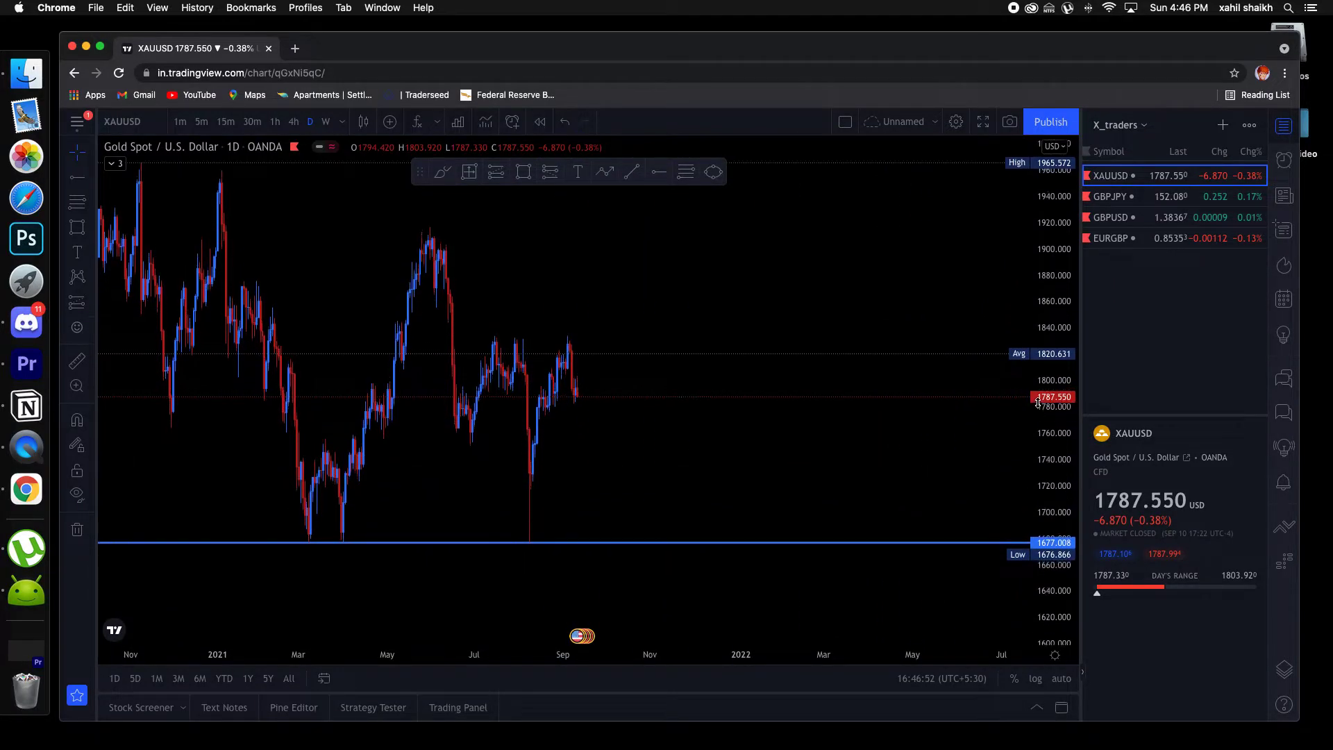
{"action": "left_click", "coordinate": [556, 614]}
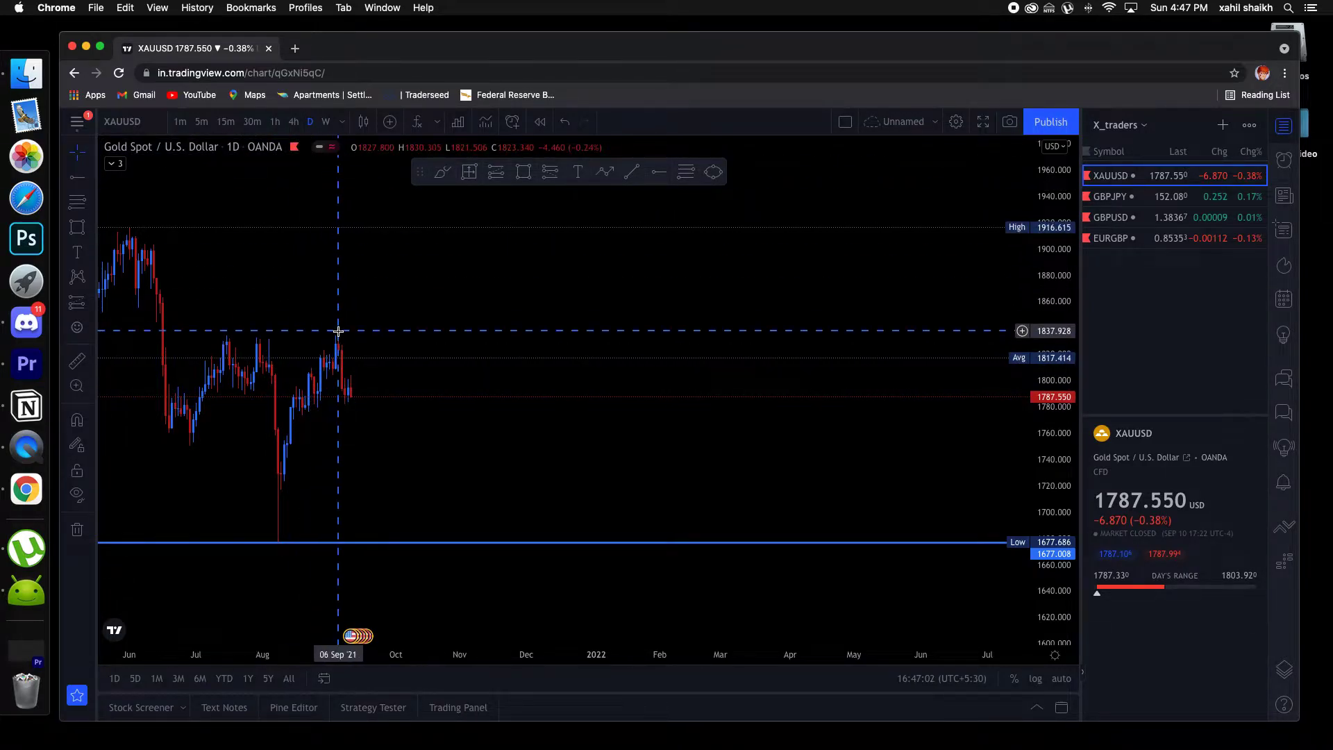
{"action": "left_click_drag", "start_coordinate": [336, 330], "coordinate": [416, 306]}
{"action": "left_click", "coordinate": [658, 176]}
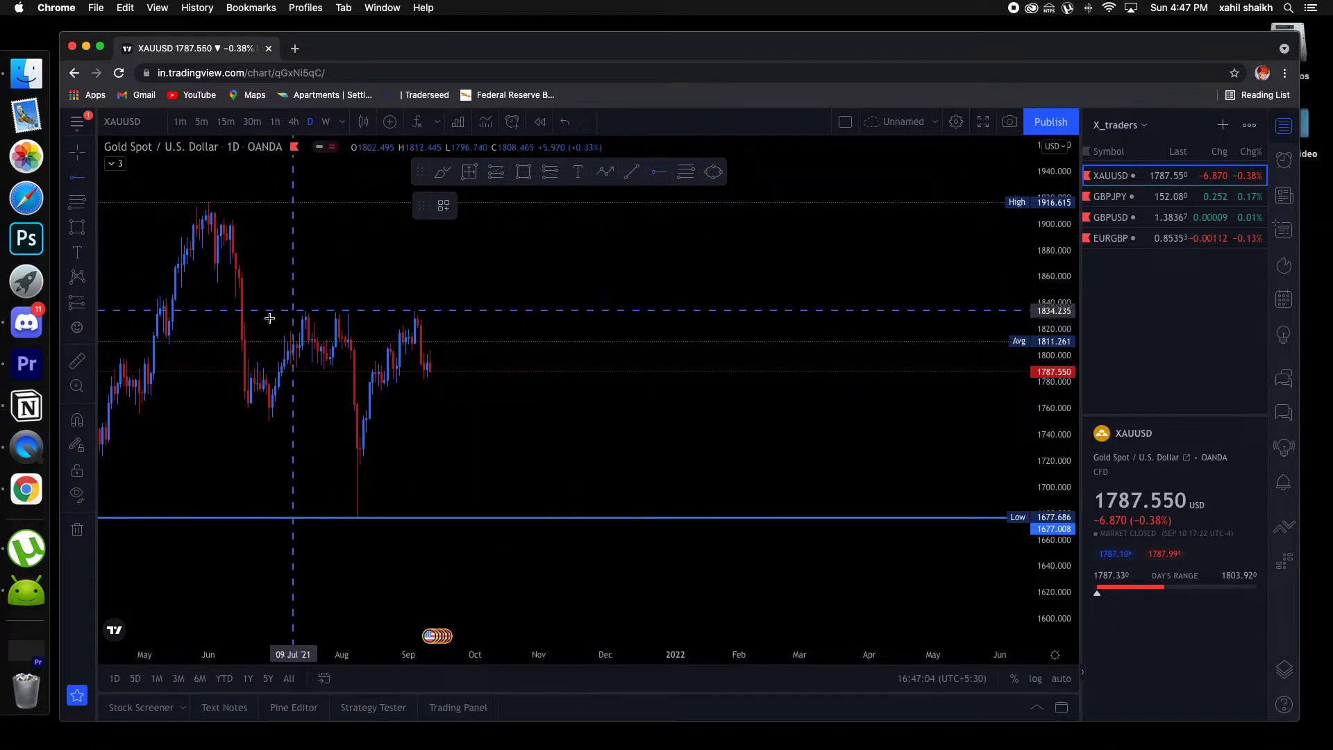
{"action": "left_click", "coordinate": [305, 306]}
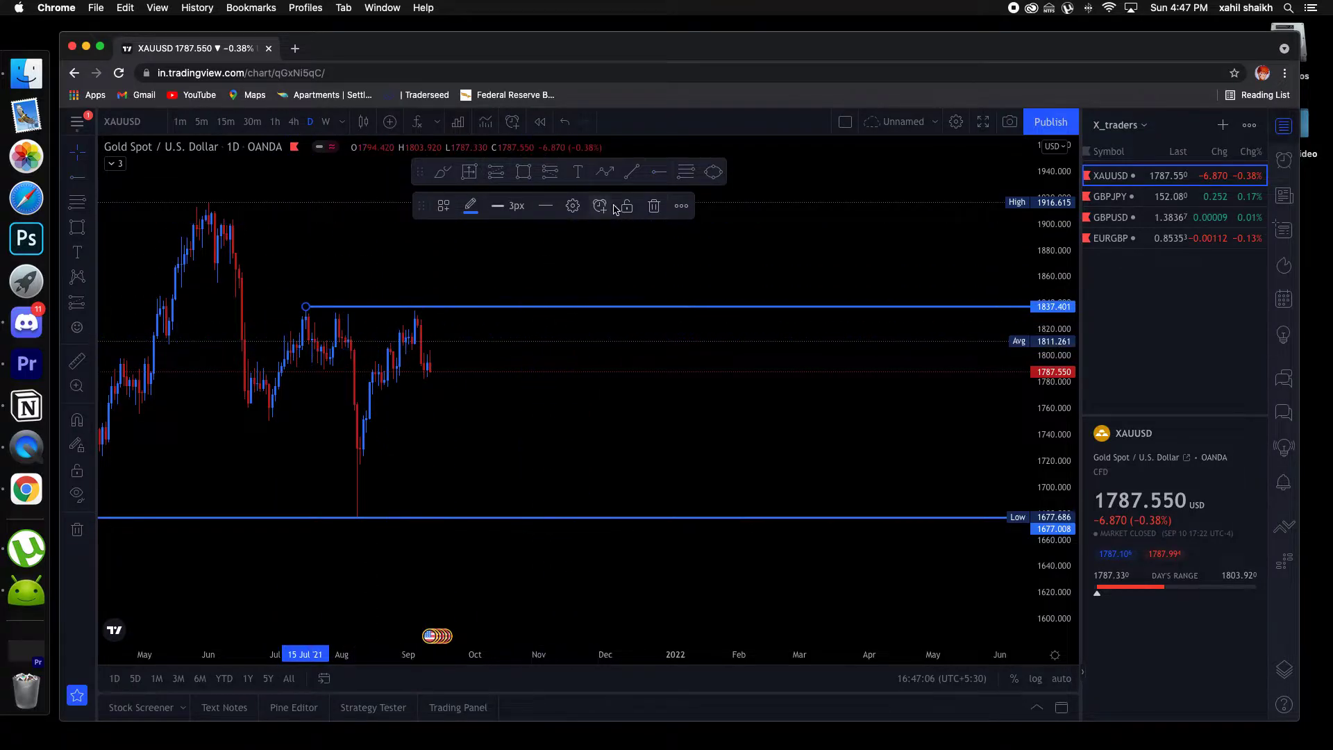
{"action": "left_click", "coordinate": [654, 175]}
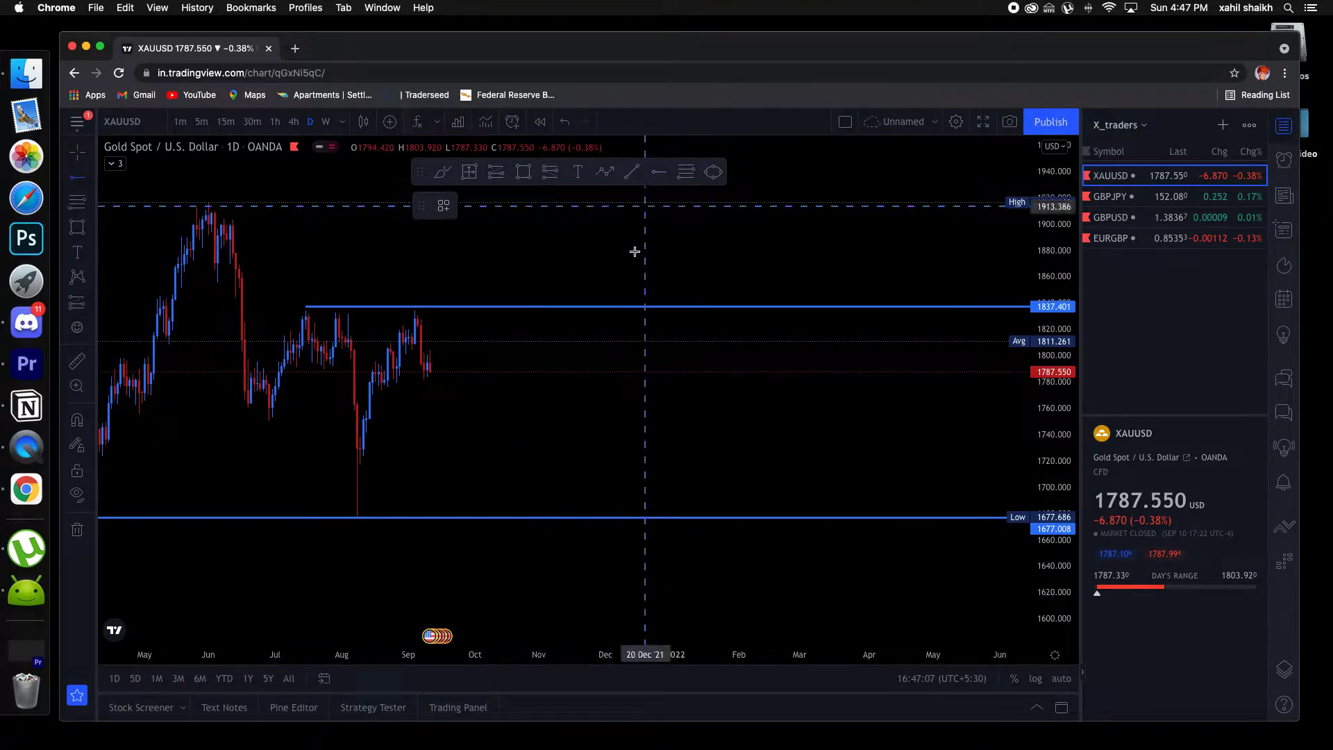
{"action": "left_click", "coordinate": [373, 390]}
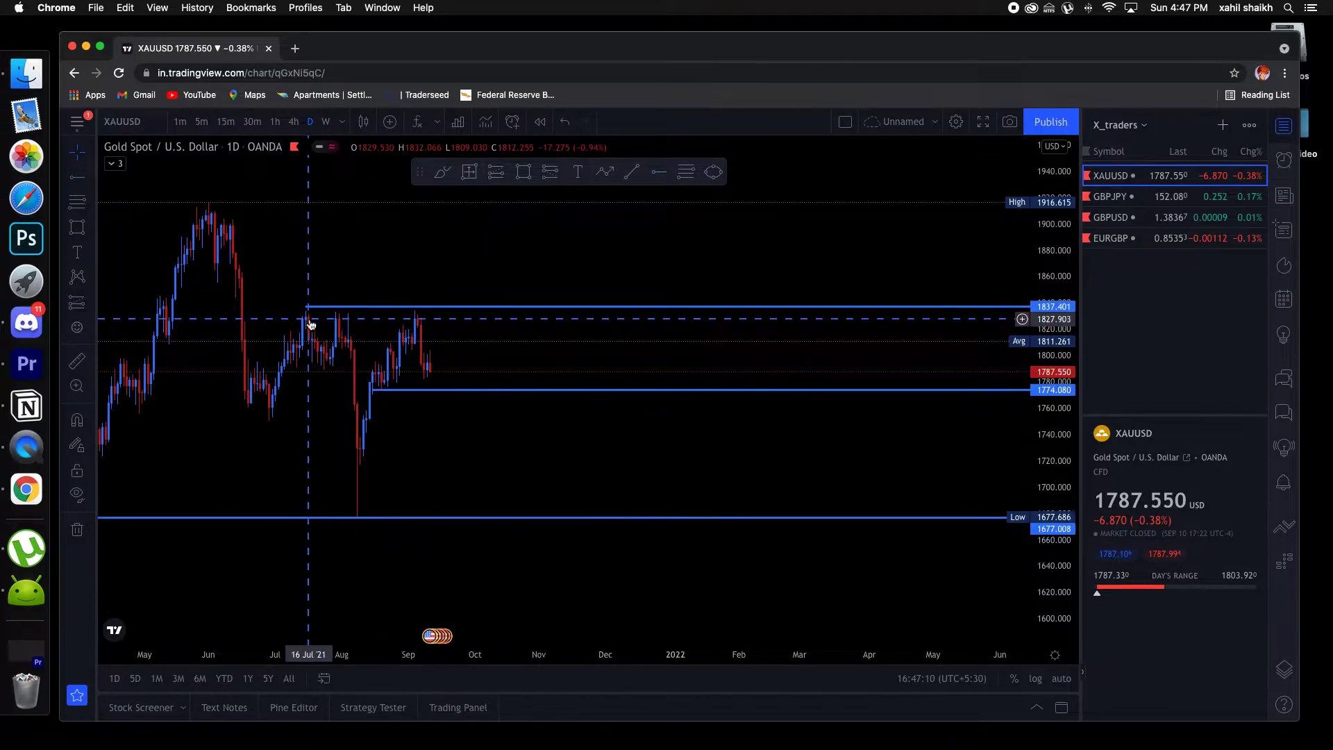
Switch the gold chart to the 4-hour timeframe and frame the price action between the two most recent rays
{"action": "left_click_drag", "start_coordinate": [382, 357], "coordinate": [384, 373]}
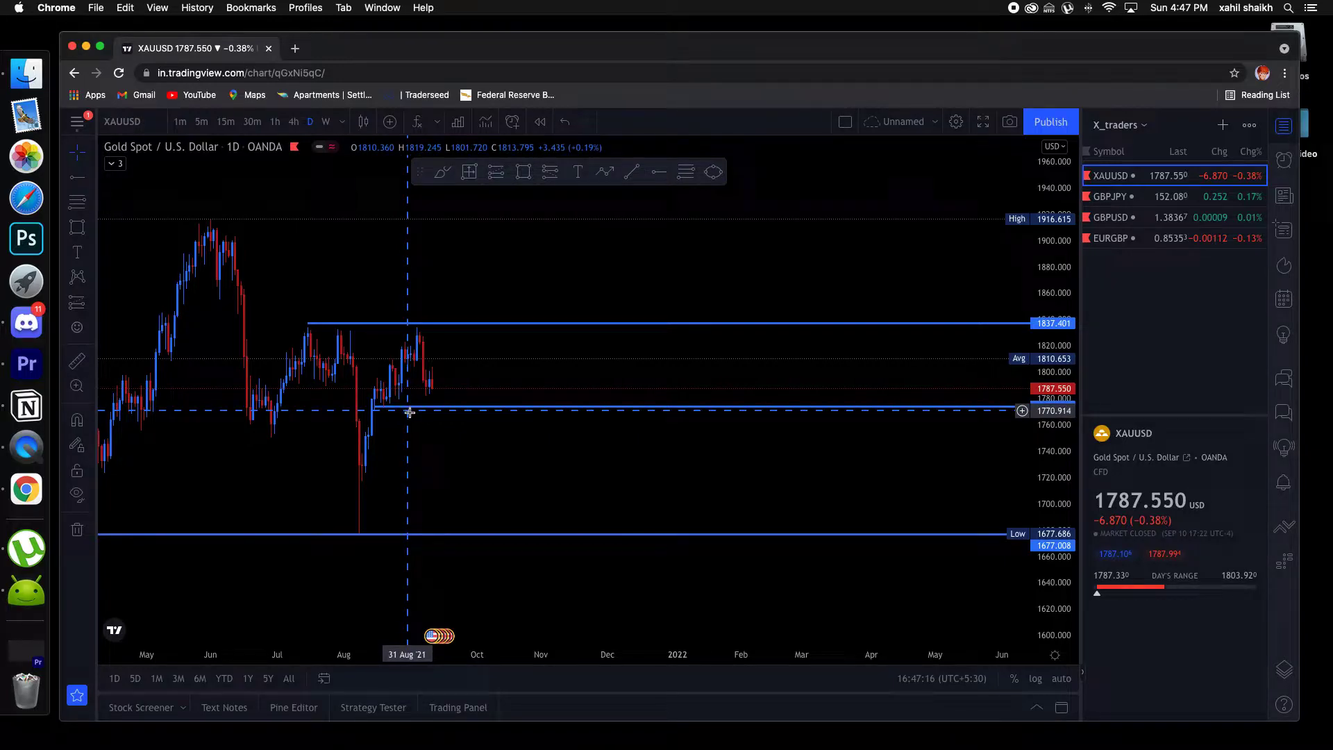
{"action": "left_click_drag", "start_coordinate": [420, 420], "coordinate": [430, 402]}
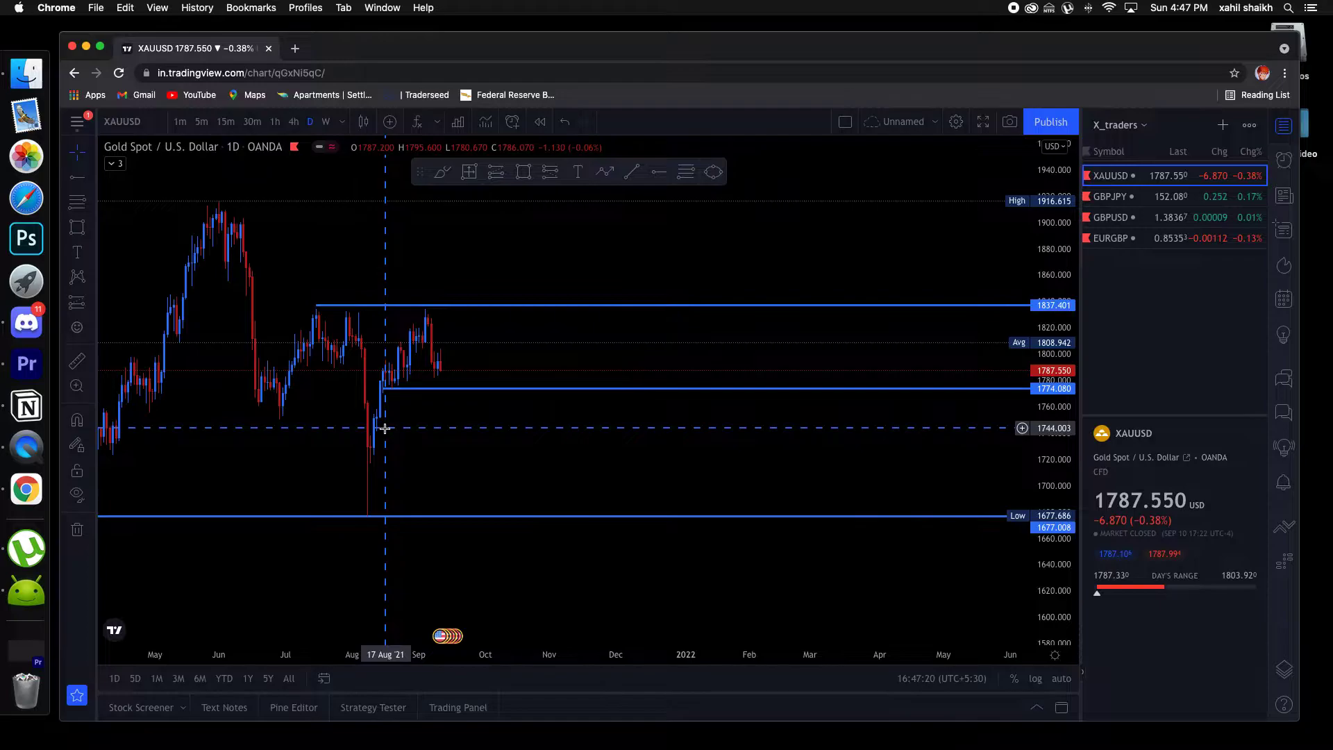
{"action": "left_click_drag", "start_coordinate": [438, 436], "coordinate": [505, 427]}
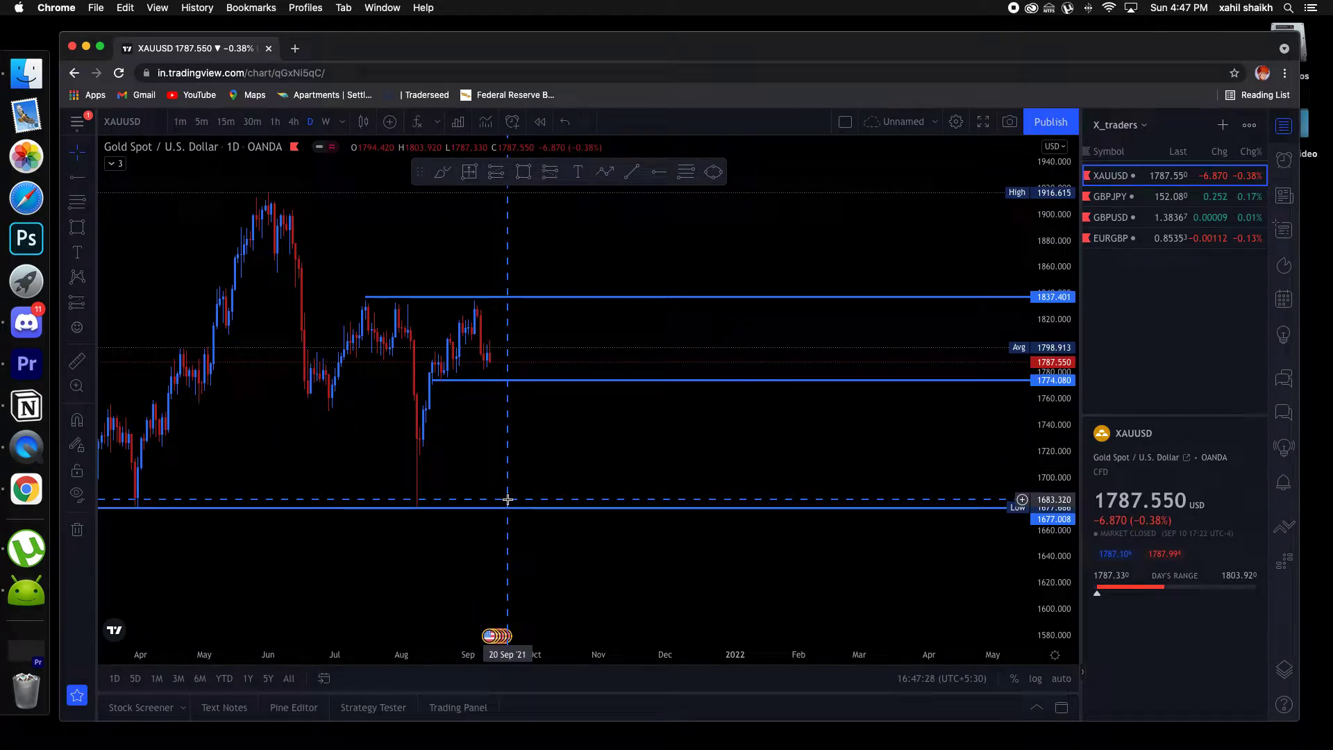
{"action": "left_click_drag", "start_coordinate": [432, 396], "coordinate": [405, 448]}
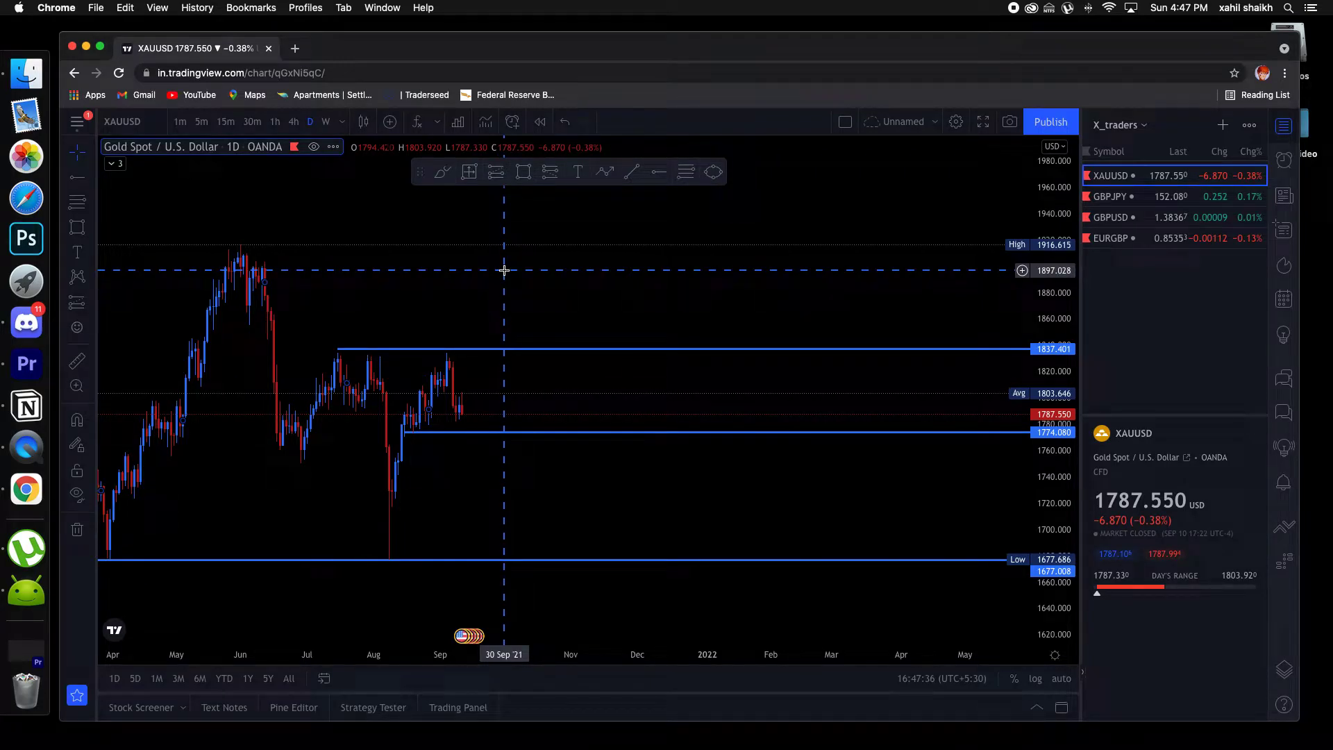
{"action": "left_click", "coordinate": [293, 125]}
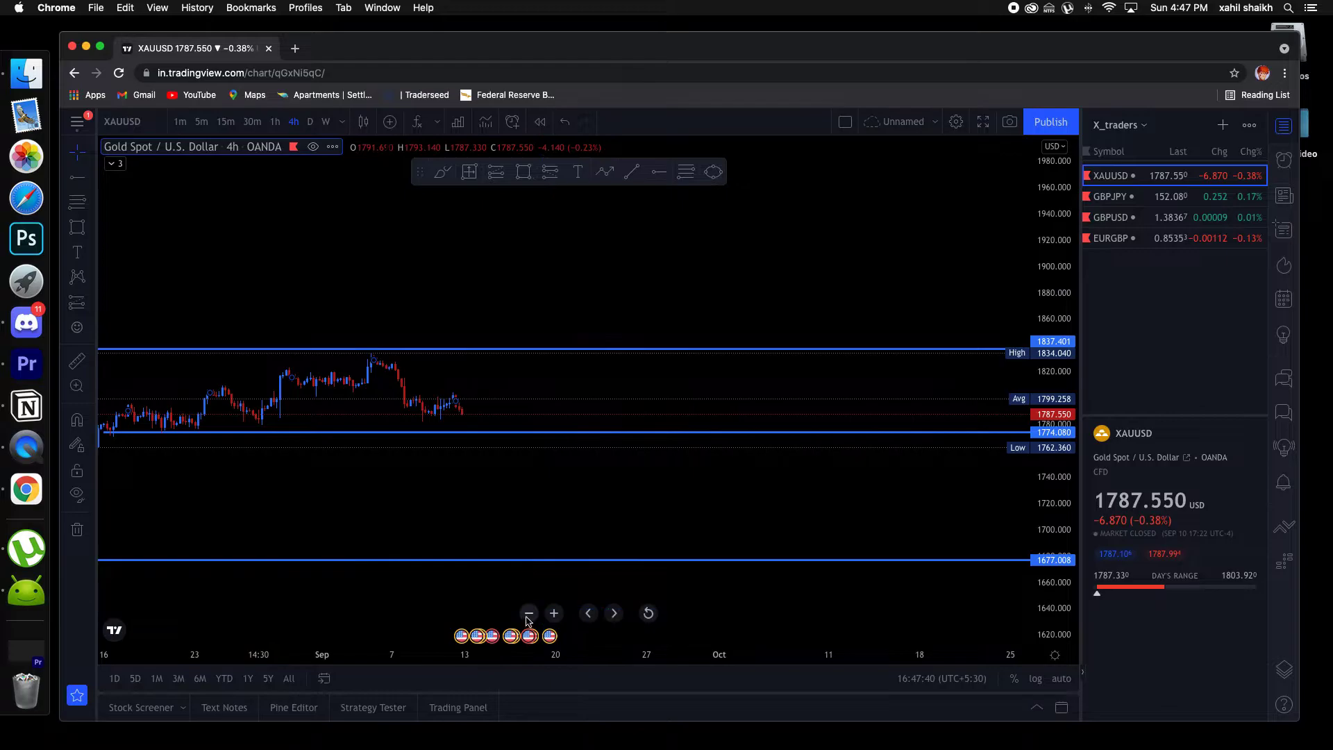
{"action": "left_click", "coordinate": [529, 613]}
{"action": "left_click", "coordinate": [530, 613]}
{"action": "left_click_drag", "start_coordinate": [506, 500], "coordinate": [472, 506]}
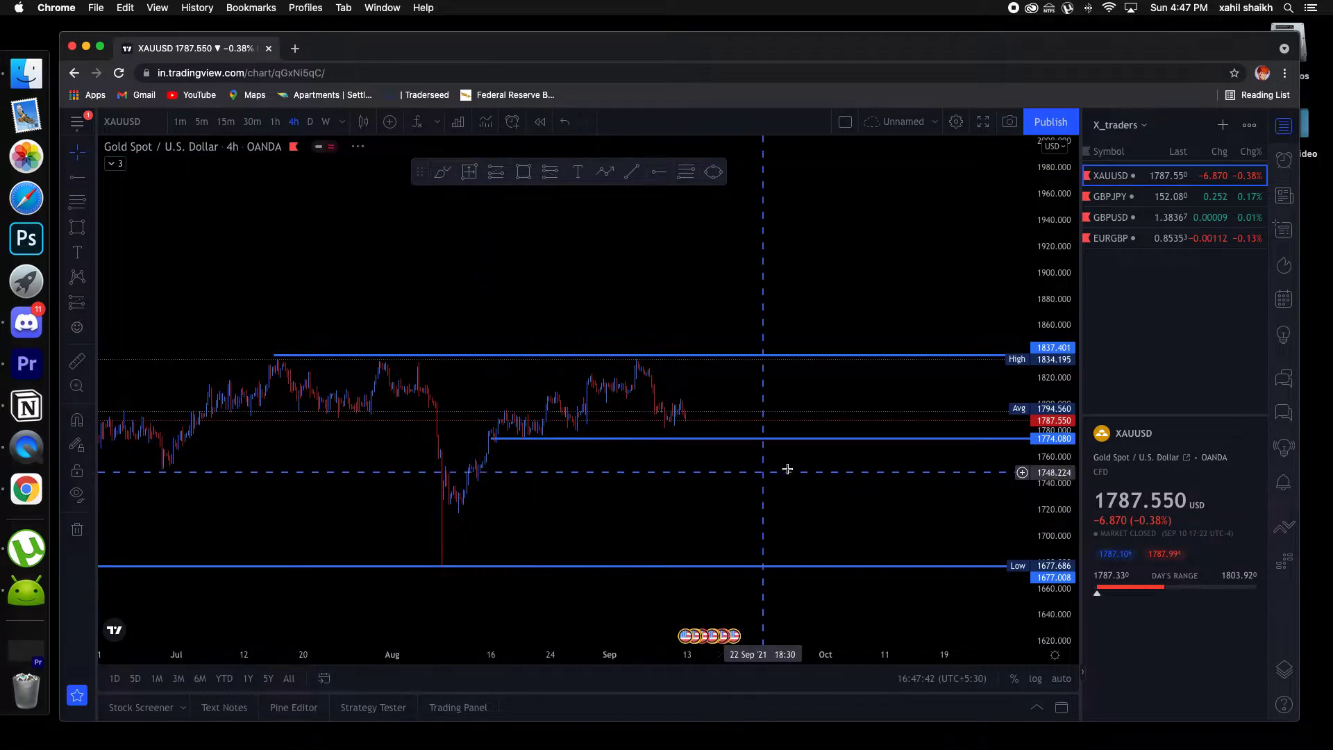
{"action": "left_click_drag", "start_coordinate": [1063, 497], "coordinate": [1031, 254]}
{"action": "mouse_move", "coordinate": [661, 610]}
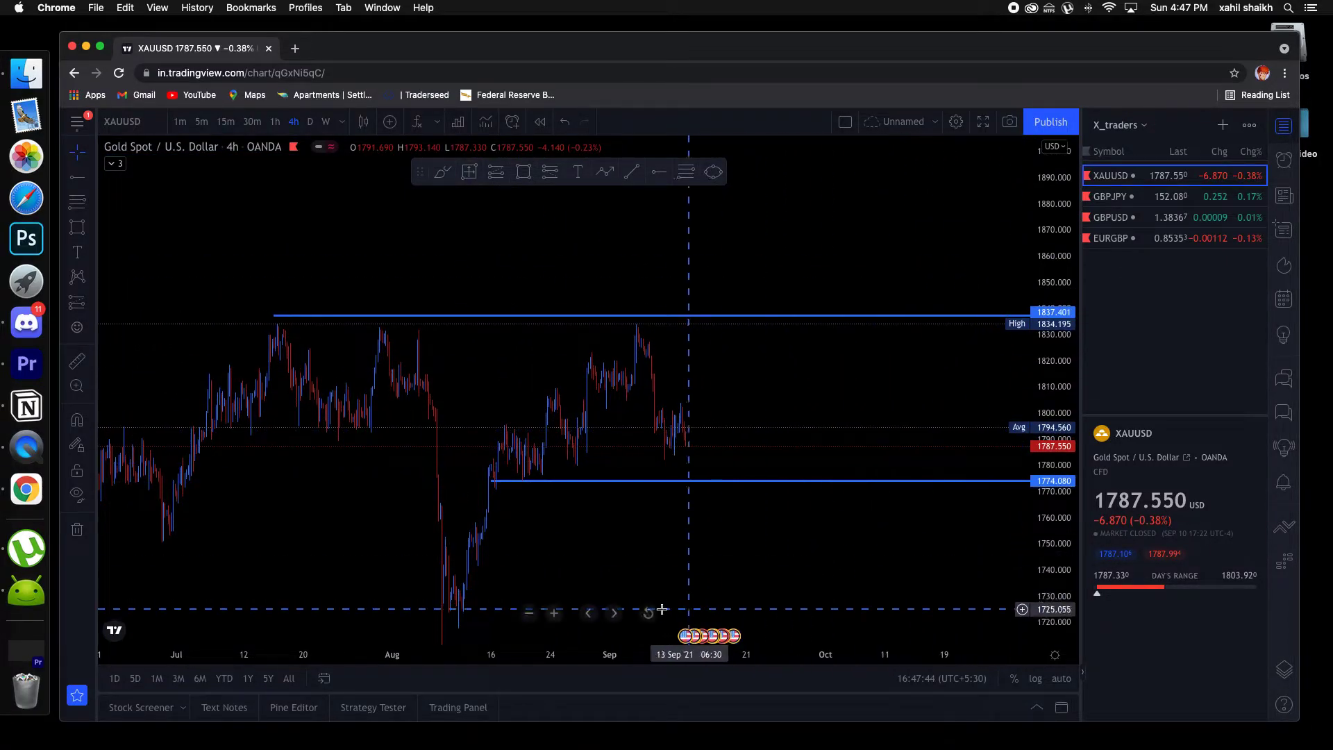
{"action": "left_click", "coordinate": [554, 615]}
{"action": "left_click", "coordinate": [553, 615]}
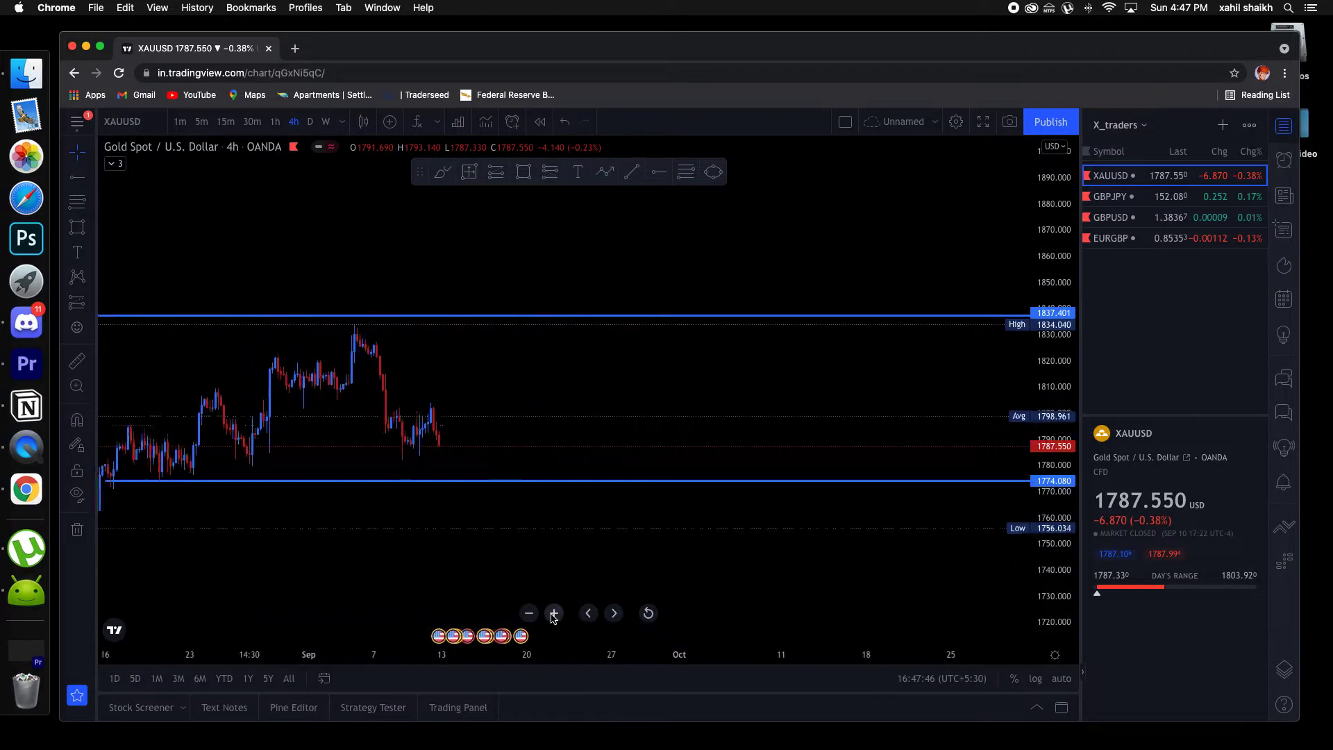
{"action": "left_click_drag", "start_coordinate": [327, 522], "coordinate": [739, 471]}
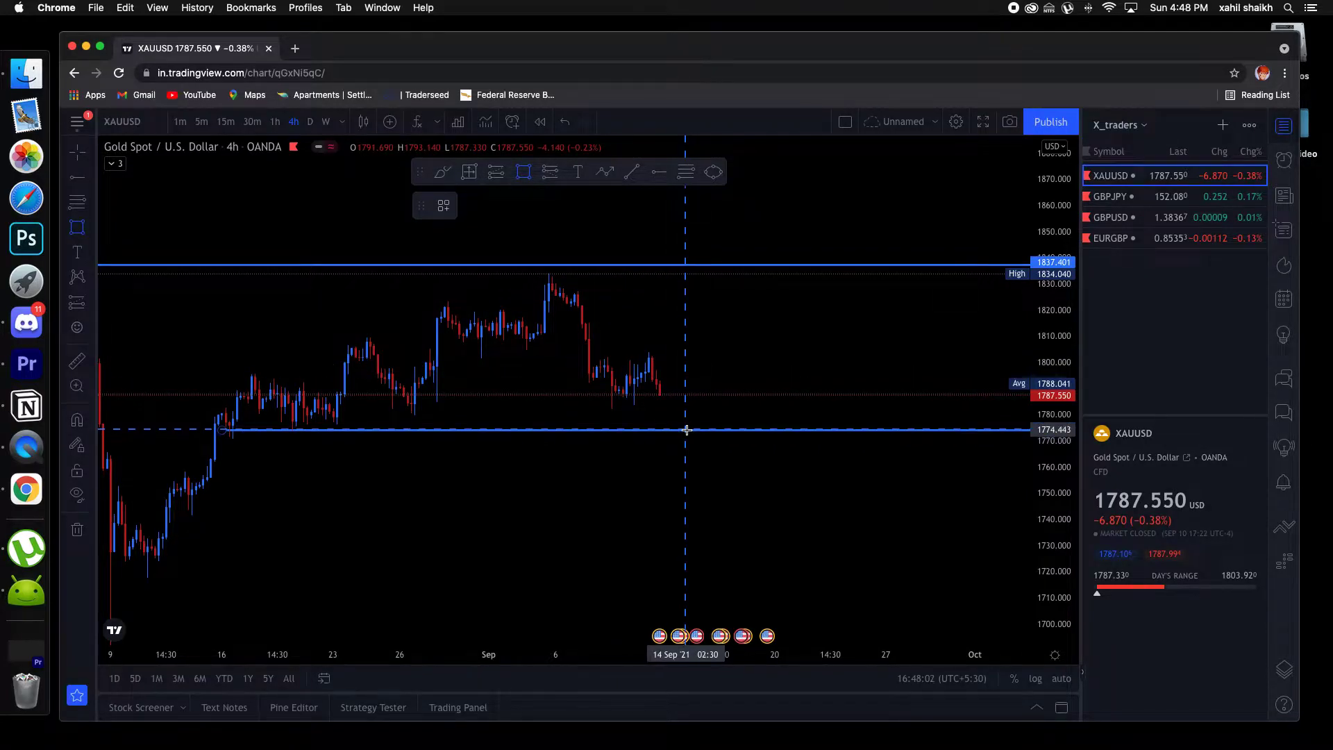
{"action": "left_click", "coordinate": [612, 397]}
{"action": "left_click", "coordinate": [593, 392]}
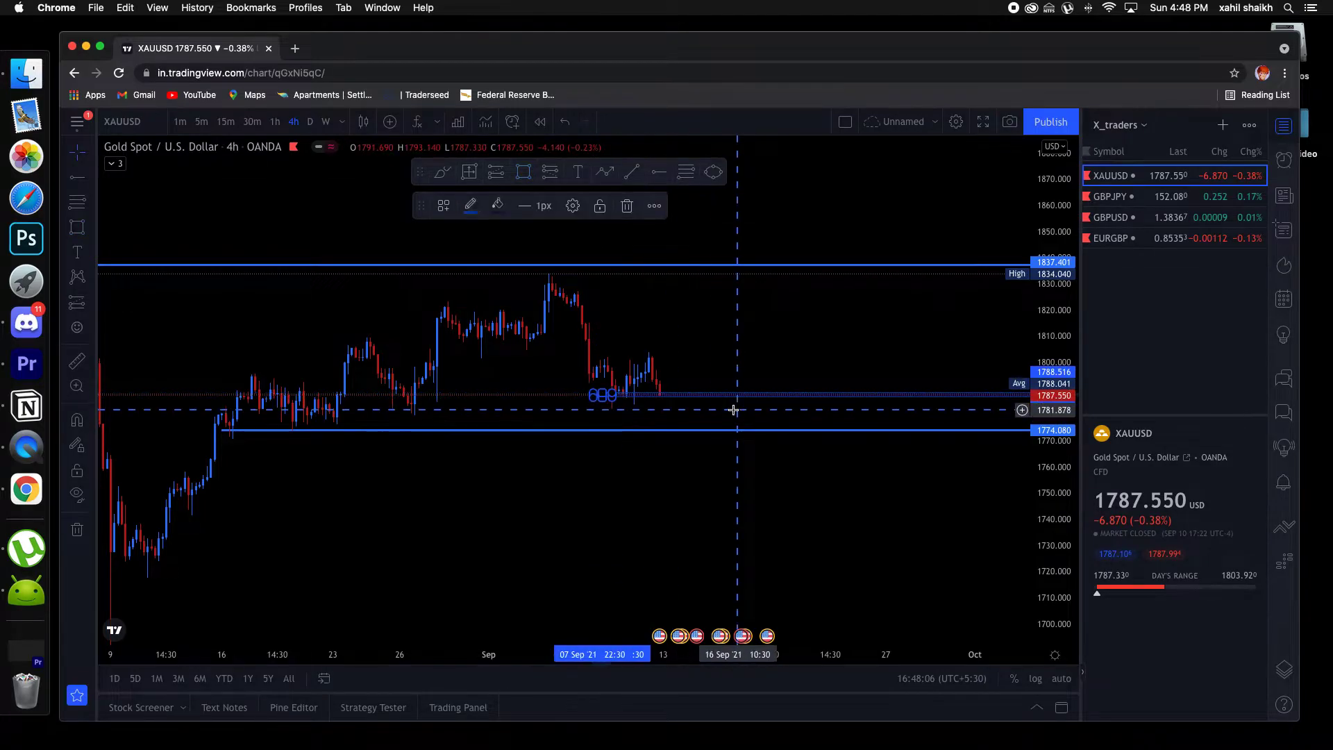
{"action": "left_click", "coordinate": [625, 207]}
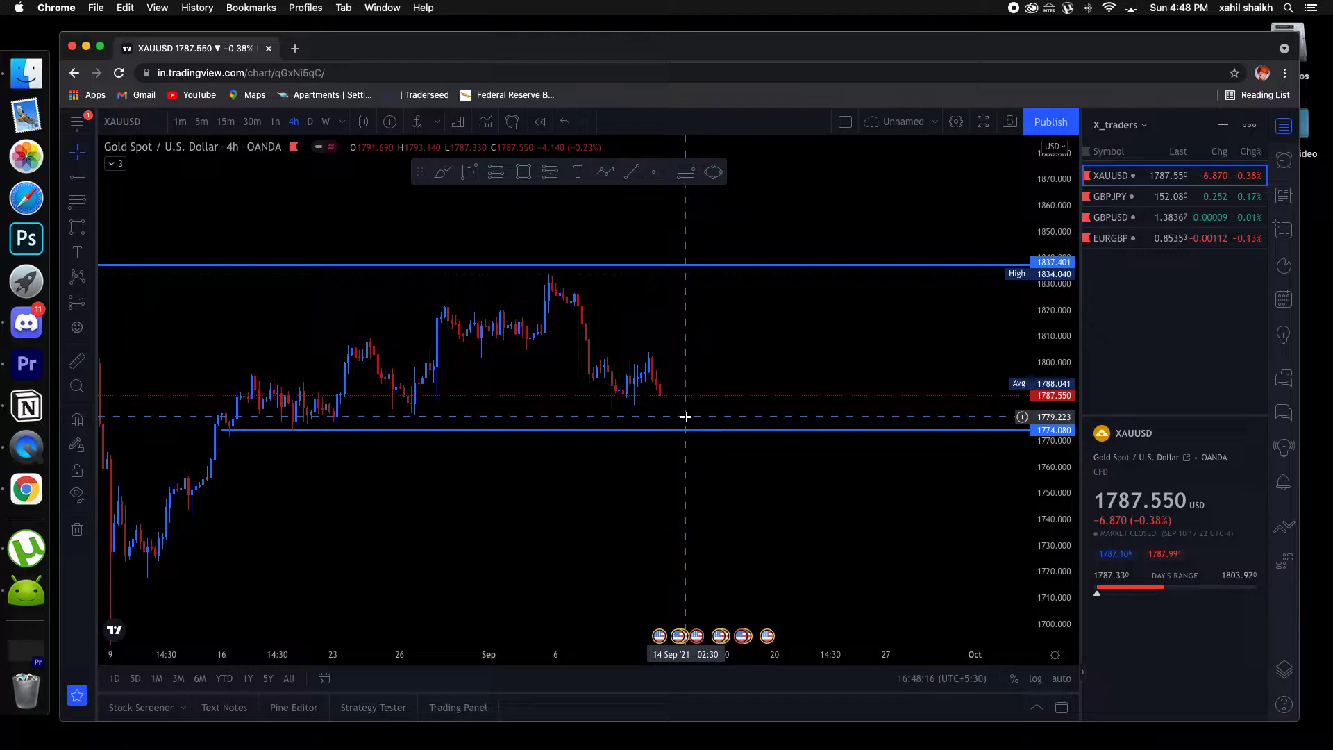
Start a projected price path at the latest candle, zigzagging down to and along the 1774.08 ray
{"action": "left_click_drag", "start_coordinate": [1056, 550], "coordinate": [1024, 453]}
{"action": "left_click_drag", "start_coordinate": [803, 515], "coordinate": [786, 442]}
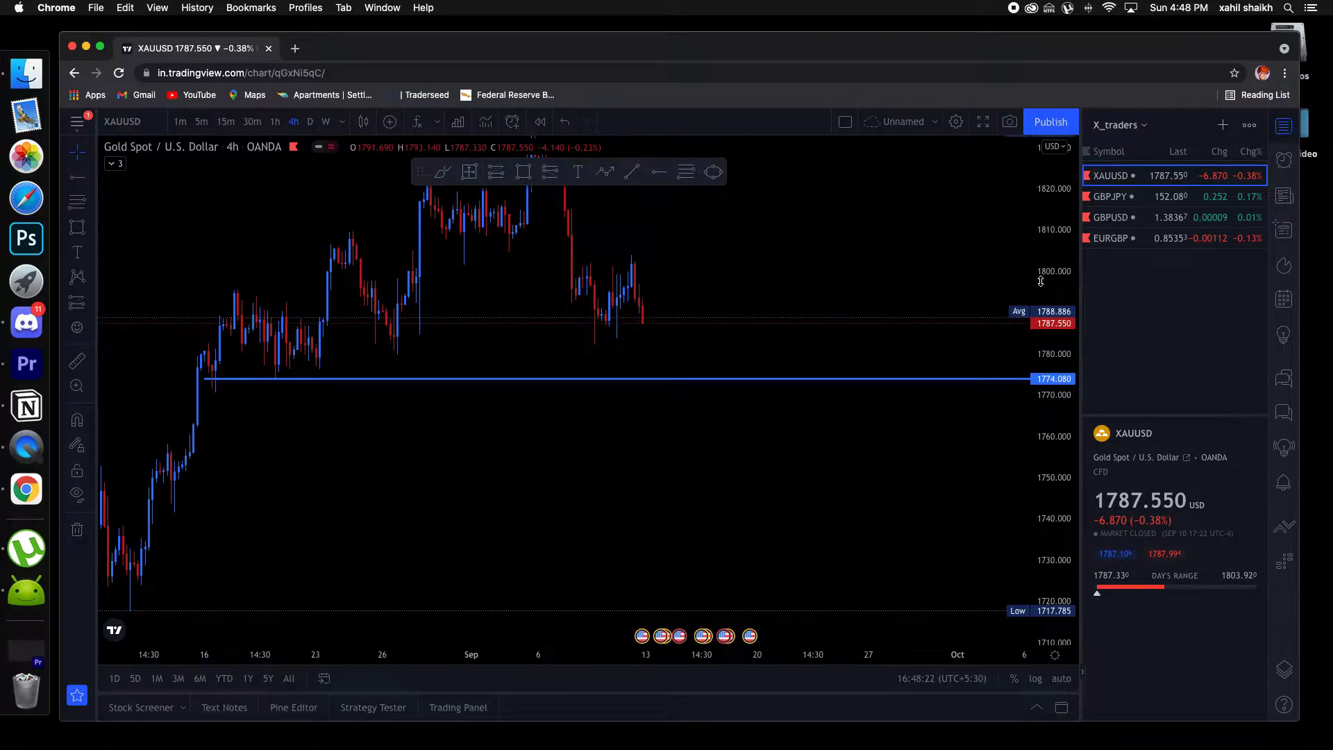
{"action": "left_click_drag", "start_coordinate": [1052, 280], "coordinate": [1050, 334]}
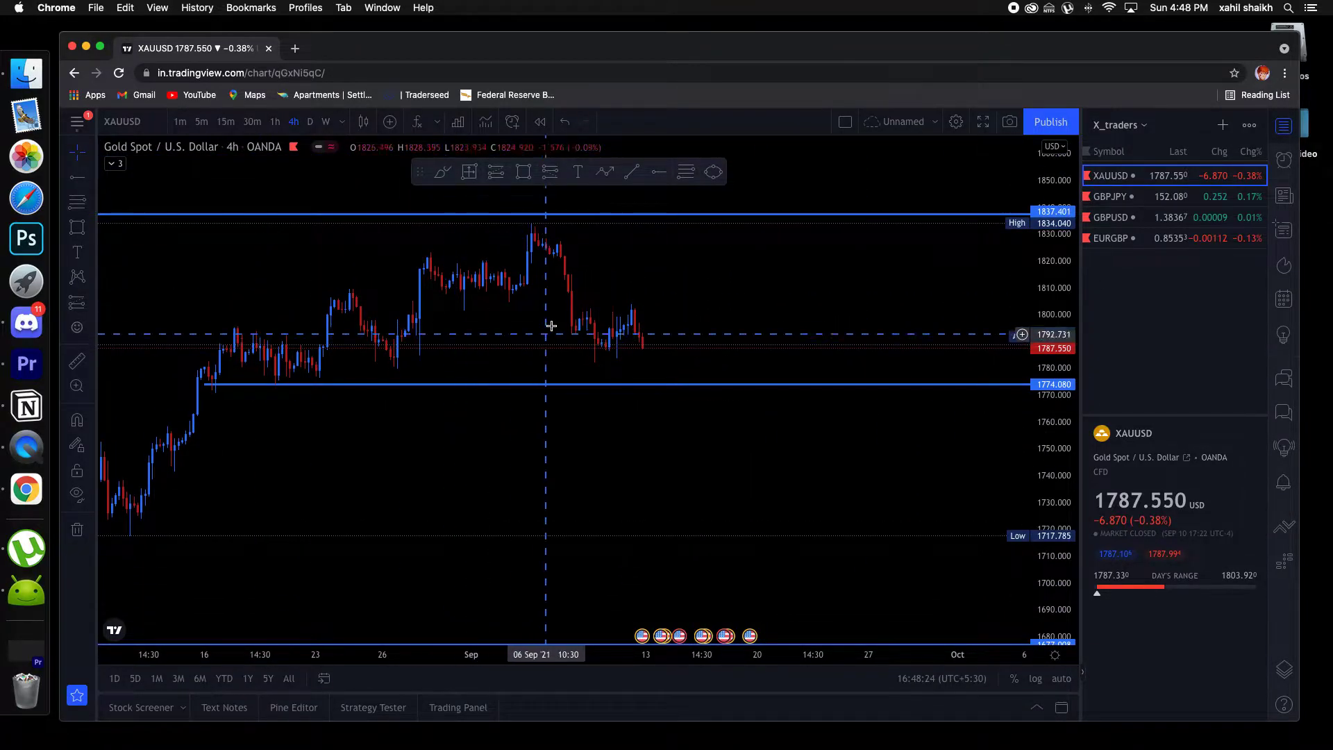
{"action": "left_click", "coordinate": [605, 171]}
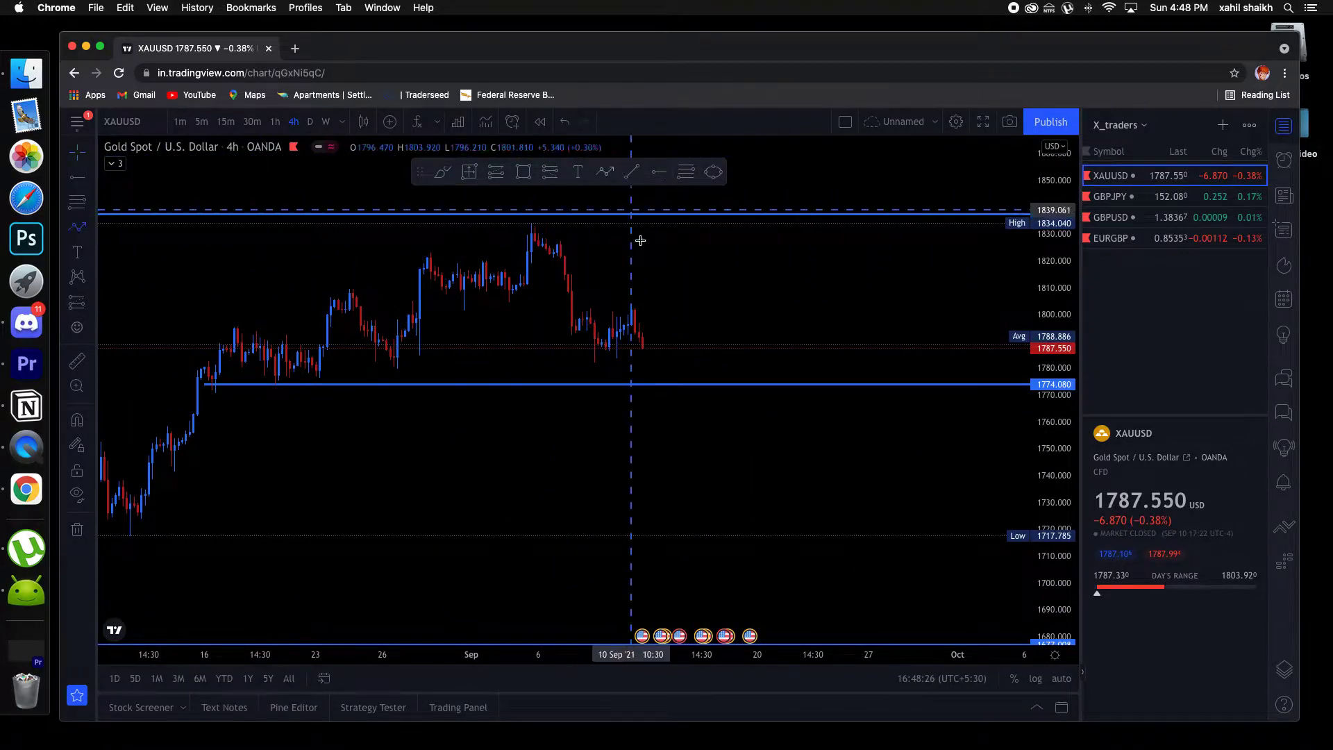
{"action": "left_click", "coordinate": [643, 349]}
{"action": "left_click", "coordinate": [653, 384]}
{"action": "left_click", "coordinate": [665, 359]}
{"action": "left_click", "coordinate": [668, 381]}
{"action": "left_click", "coordinate": [684, 356]}
{"action": "left_click", "coordinate": [695, 381]}
{"action": "left_click", "coordinate": [698, 366]}
{"action": "left_click", "coordinate": [705, 384]}
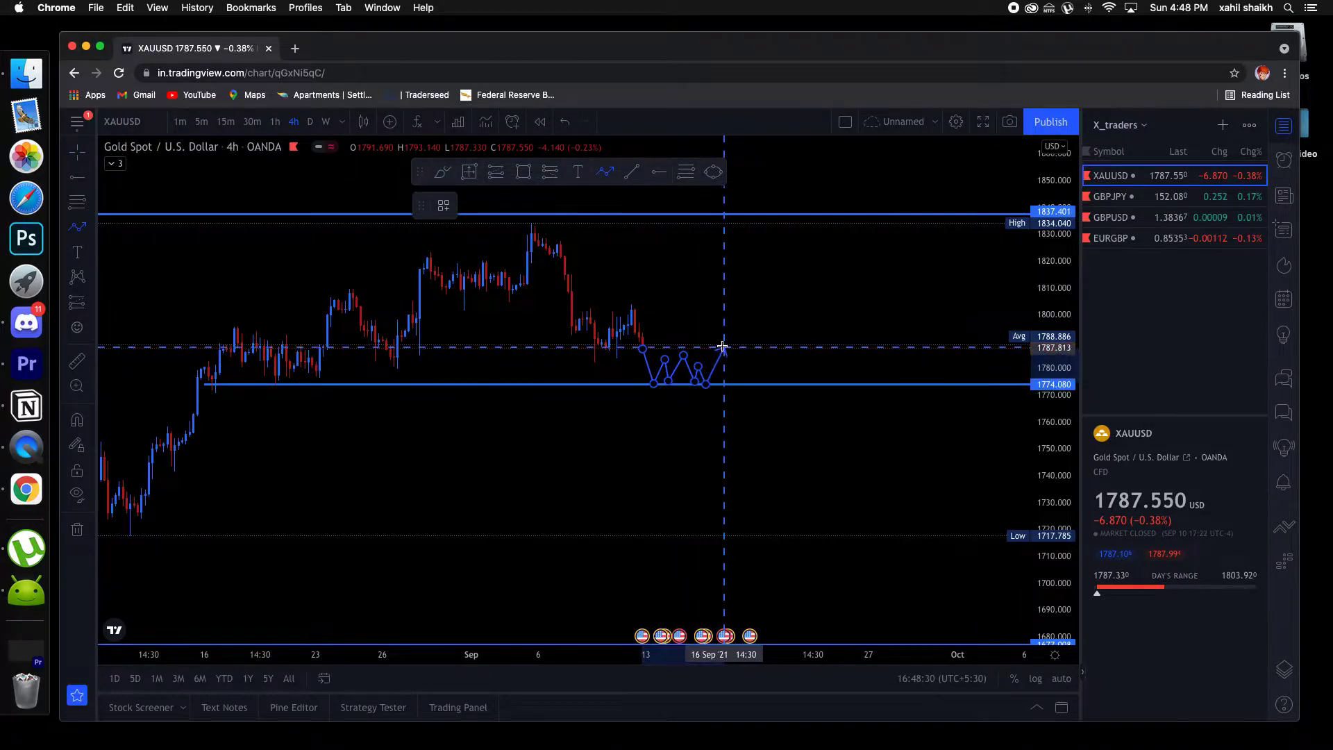
Extend the path upward in stages to a peak above the 1837.4 ray and finish it with a pullback below that ray
{"action": "left_click", "coordinate": [731, 337]}
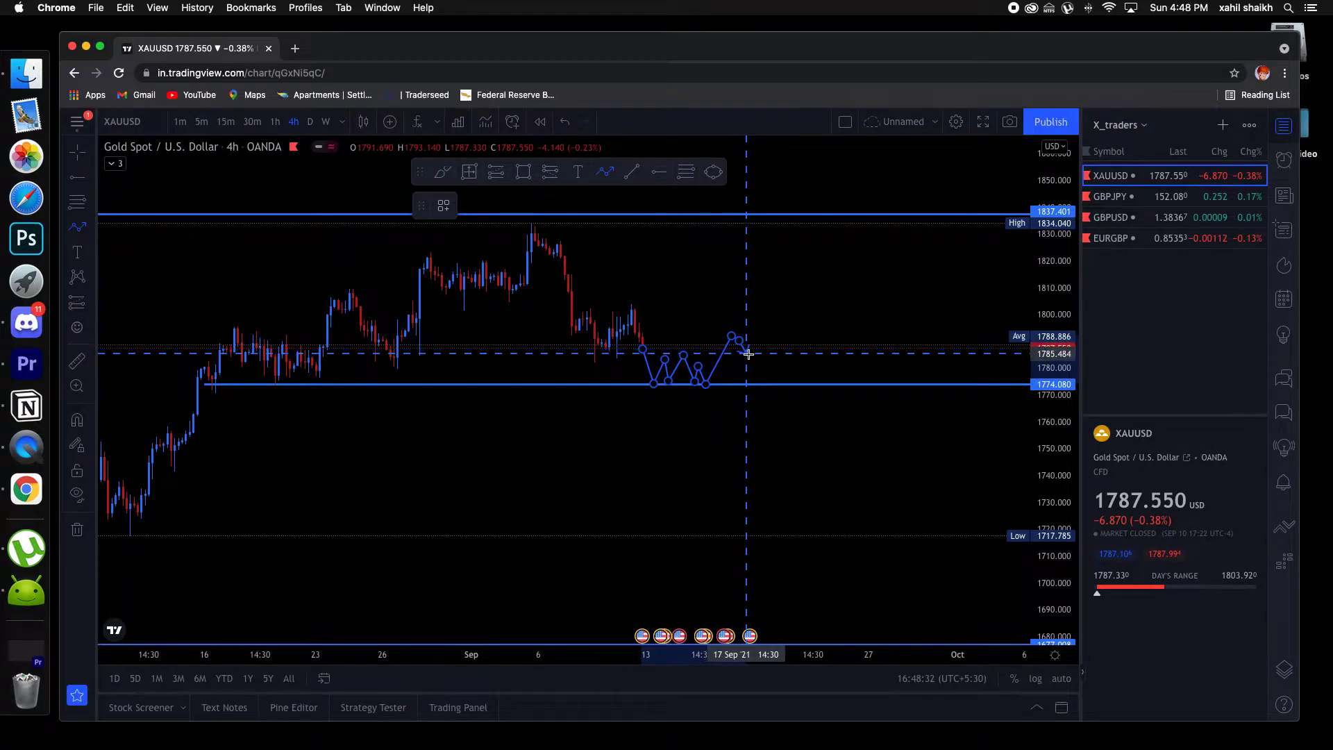
{"action": "left_click", "coordinate": [784, 246]}
{"action": "left_click", "coordinate": [806, 304]}
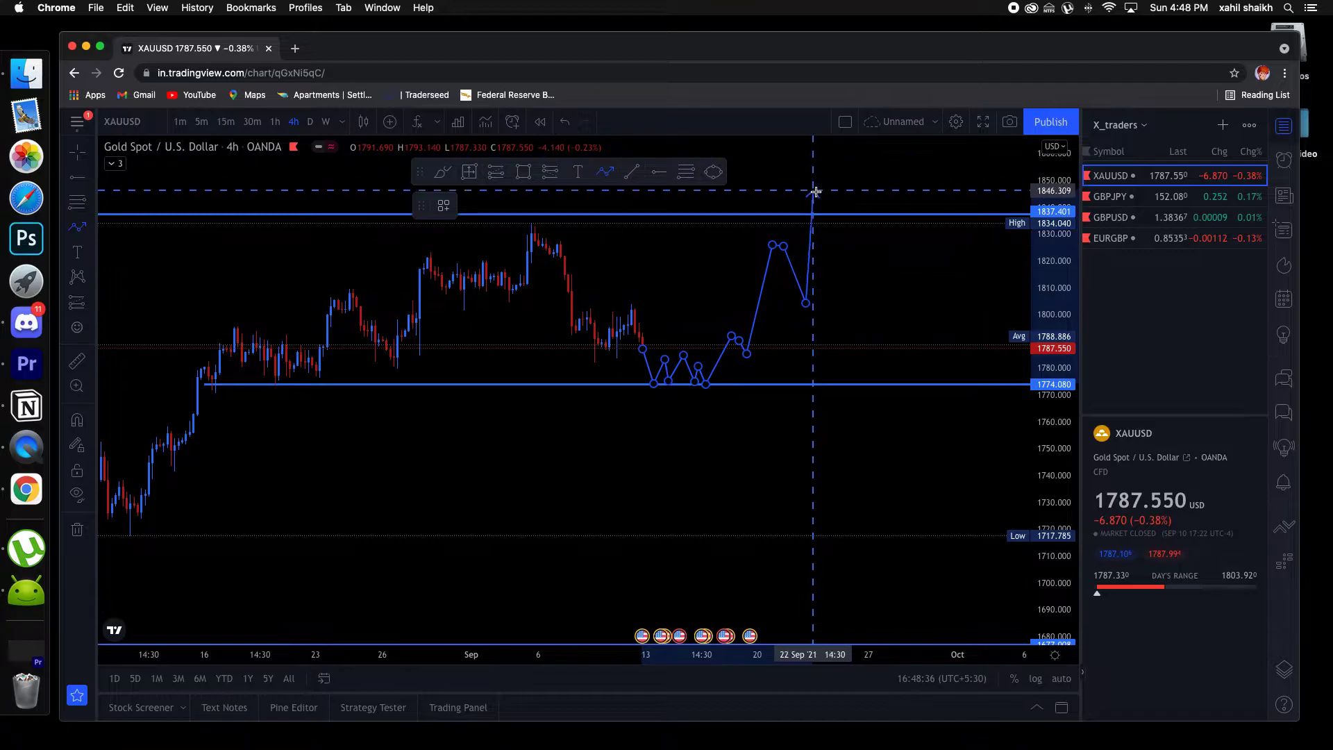
{"action": "left_click", "coordinate": [826, 194]}
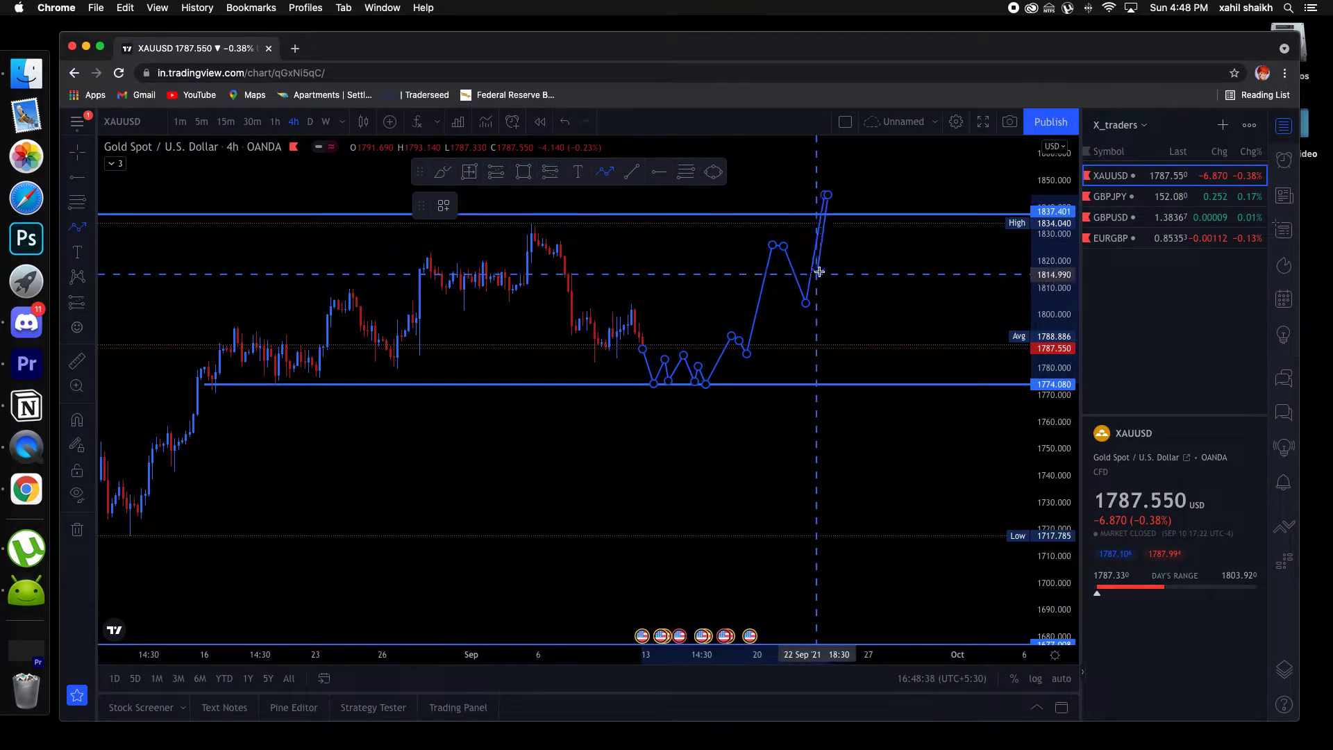
{"action": "double_click", "coordinate": [856, 247]}
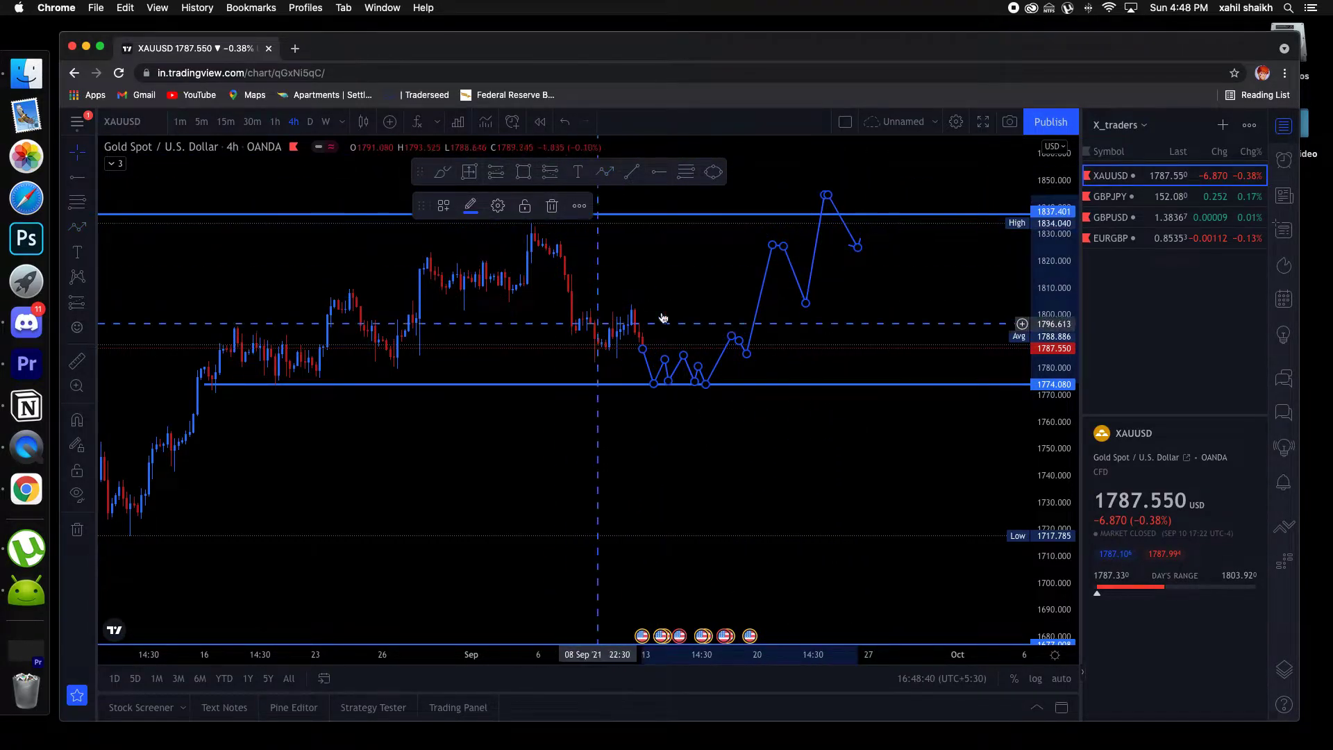
Delete the projected price path from the chart
{"action": "left_click", "coordinate": [552, 207]}
{"action": "scroll", "coordinate": [553, 236], "scroll_direction": "right", "scroll_amount": 1}
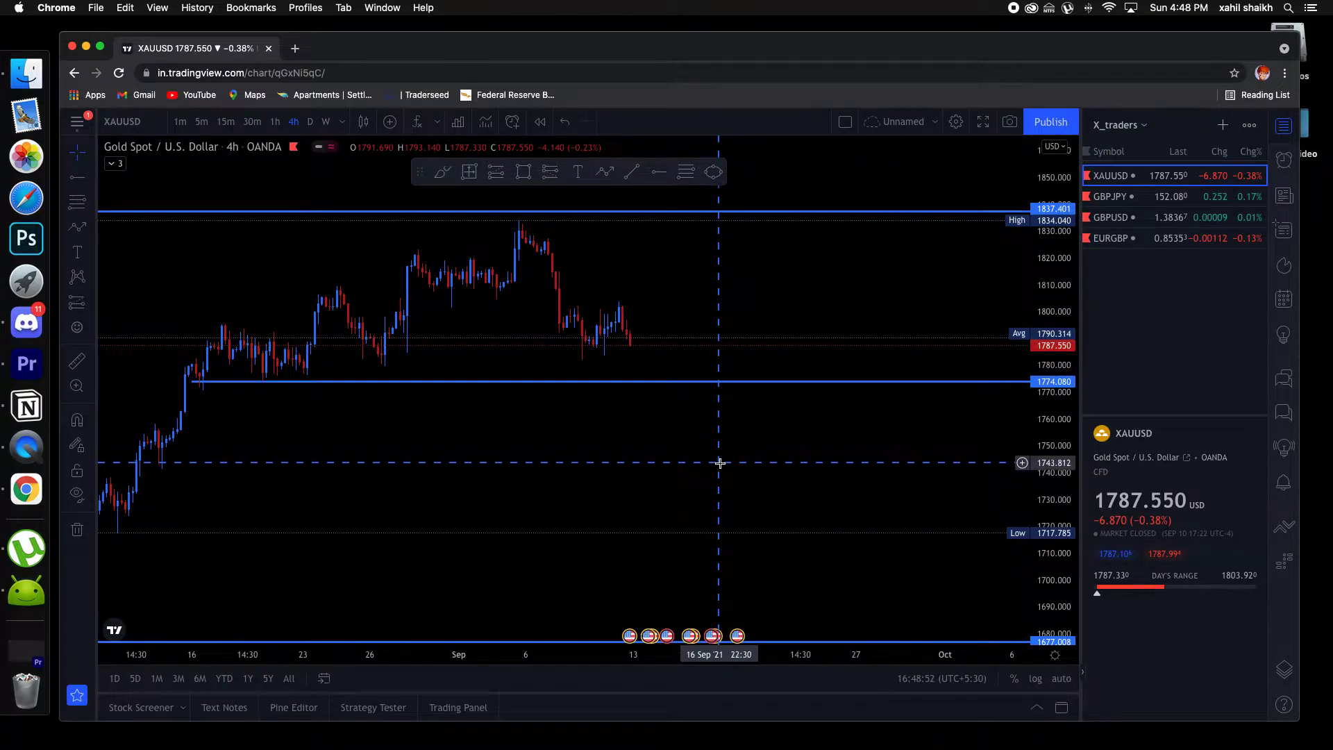
Examine the latest 4-hour gold candles relative to the 1837.401 and 1774.08 rays and the space down to the 1677.008 ray
{"action": "left_click_drag", "start_coordinate": [513, 482], "coordinate": [551, 468]}
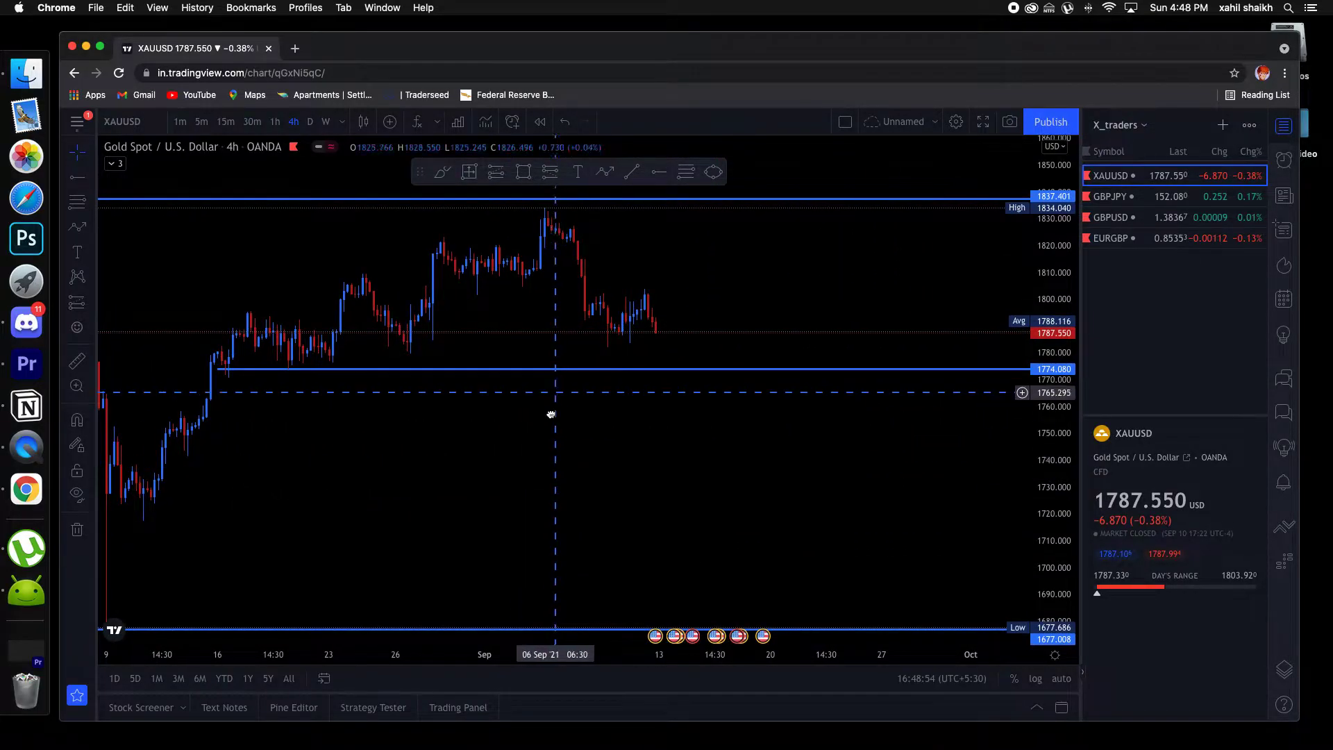
{"action": "left_click_drag", "start_coordinate": [551, 391], "coordinate": [534, 482]}
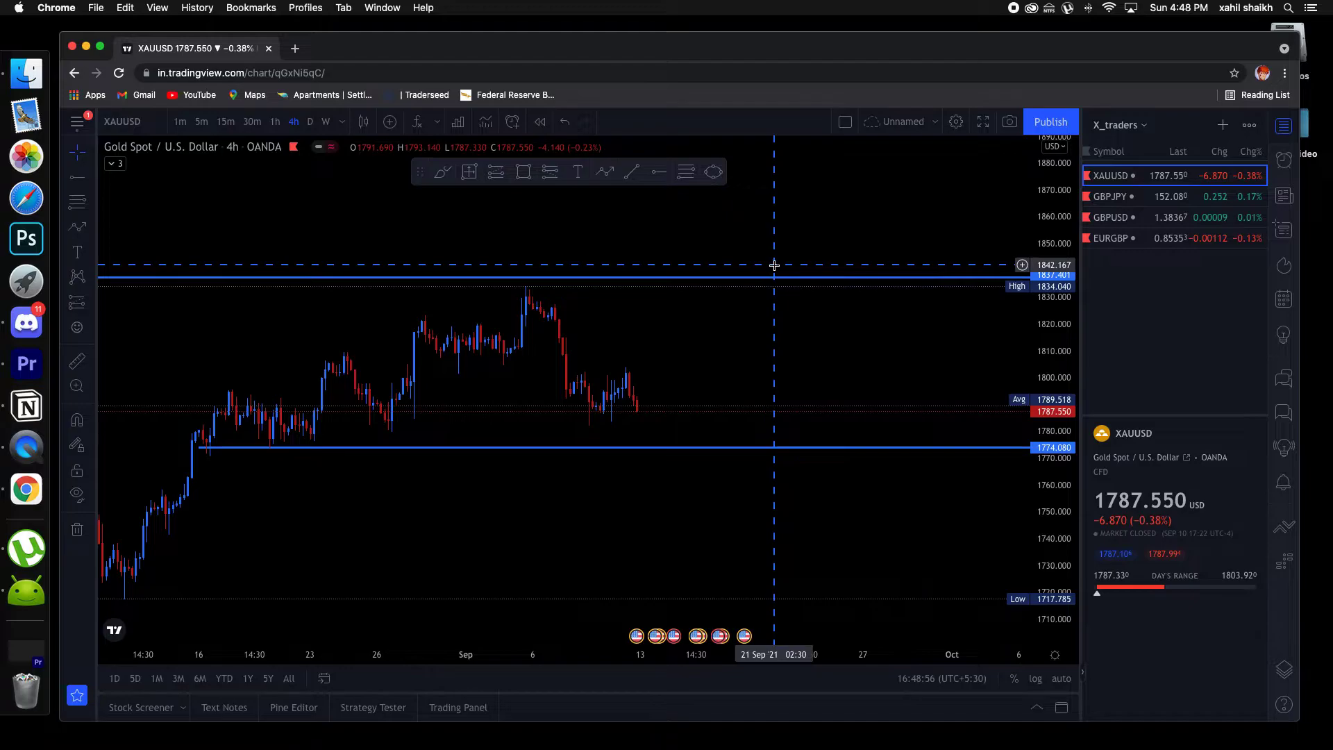
{"action": "left_click_drag", "start_coordinate": [1052, 389], "coordinate": [1052, 457]}
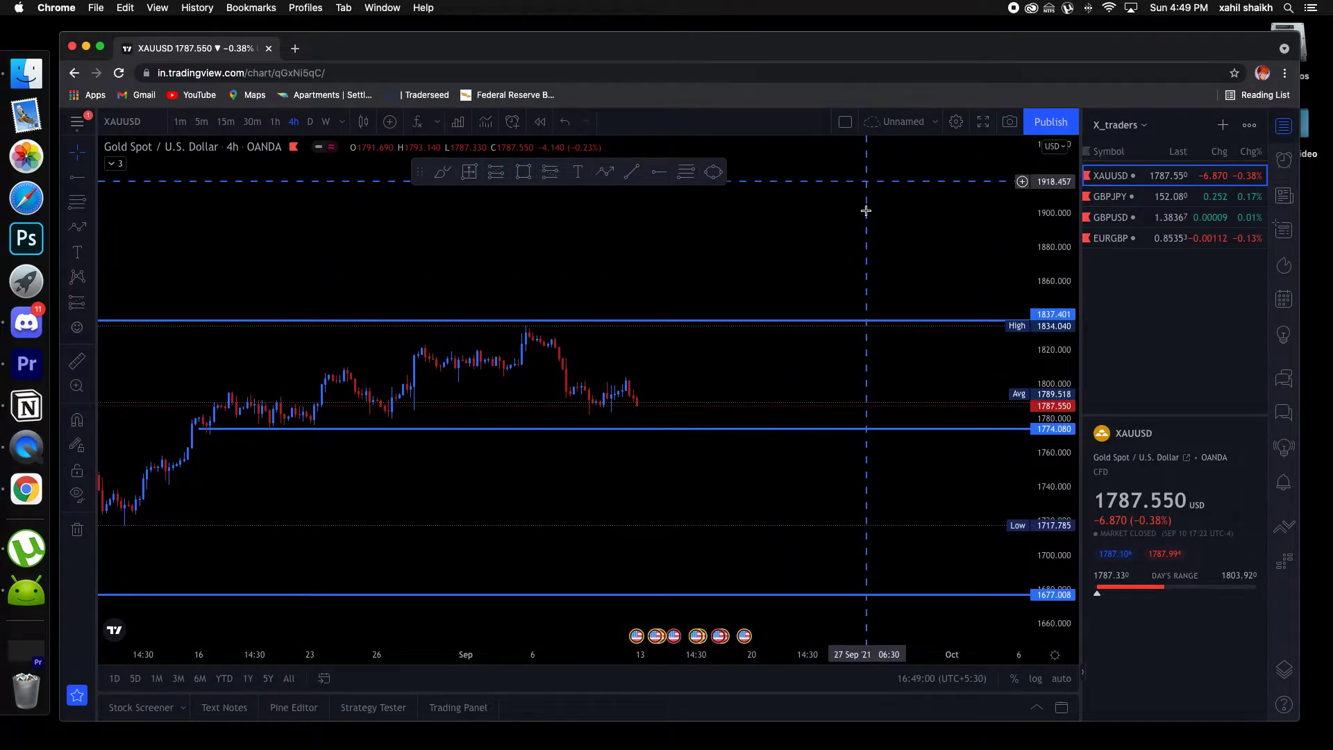
{"action": "left_click_drag", "start_coordinate": [873, 470], "coordinate": [923, 421]}
{"action": "left_click_drag", "start_coordinate": [1045, 588], "coordinate": [1046, 479]}
{"action": "left_click_drag", "start_coordinate": [495, 443], "coordinate": [592, 375]}
{"action": "left_click_drag", "start_coordinate": [507, 378], "coordinate": [414, 387]}
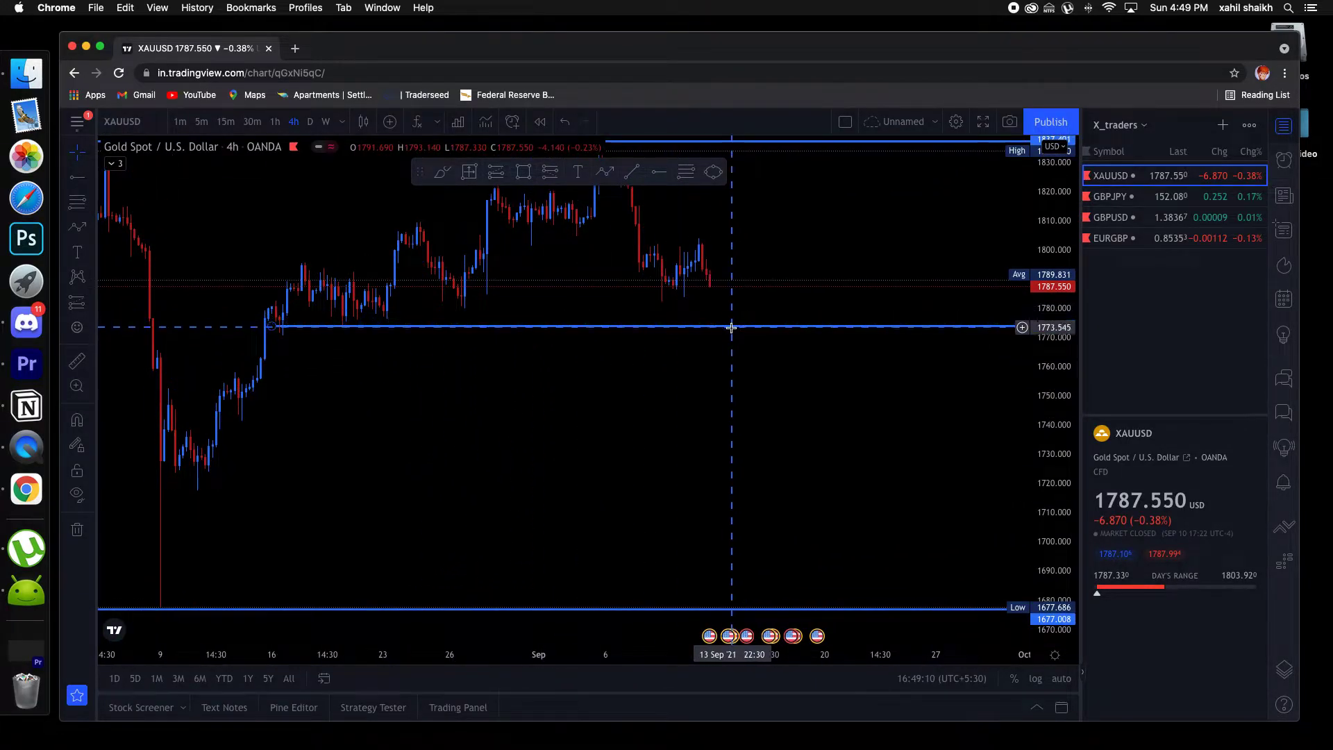
{"action": "left_click_drag", "start_coordinate": [726, 381], "coordinate": [729, 362]}
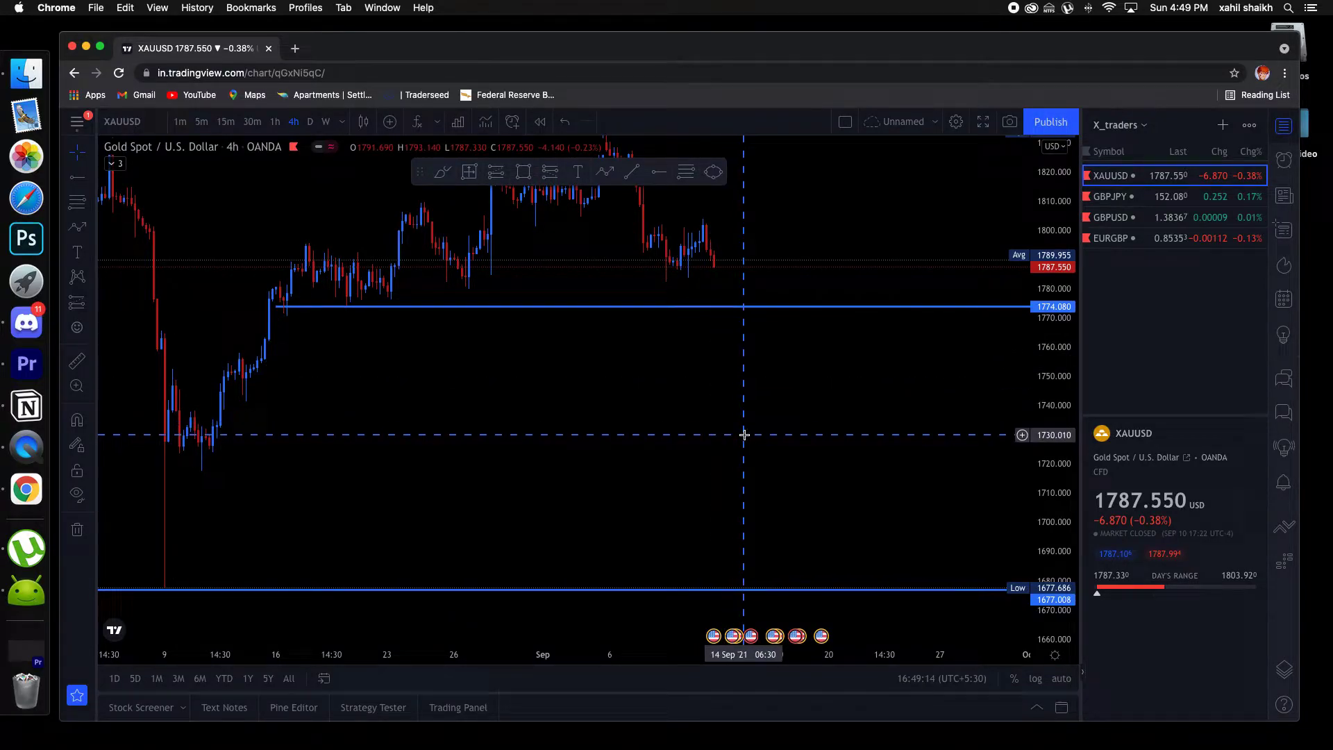
Review the wider 4-hour gold history from July, including the early-August plunge to the 1677.008 ray and the recovery since
{"action": "left_click_drag", "start_coordinate": [1037, 377], "coordinate": [1042, 442]}
{"action": "left_click", "coordinate": [530, 613]}
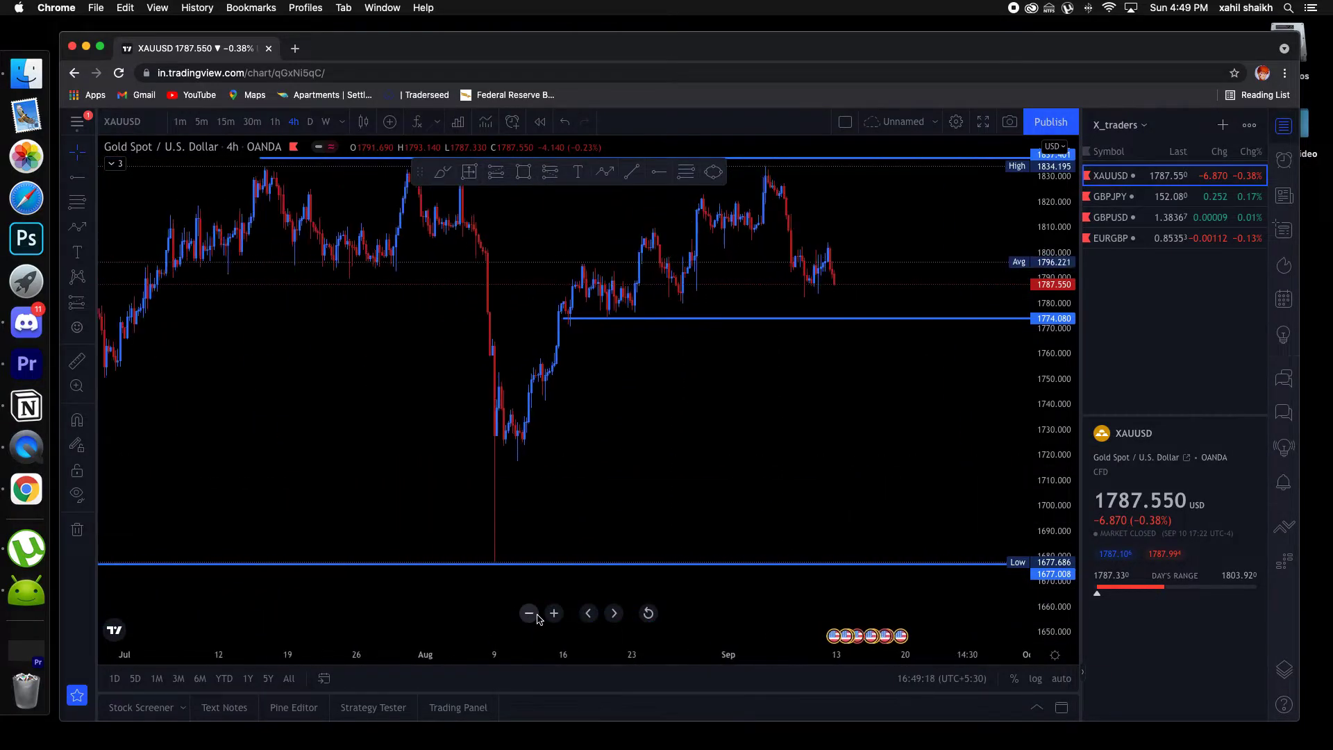
{"action": "left_click_drag", "start_coordinate": [723, 416], "coordinate": [585, 368]}
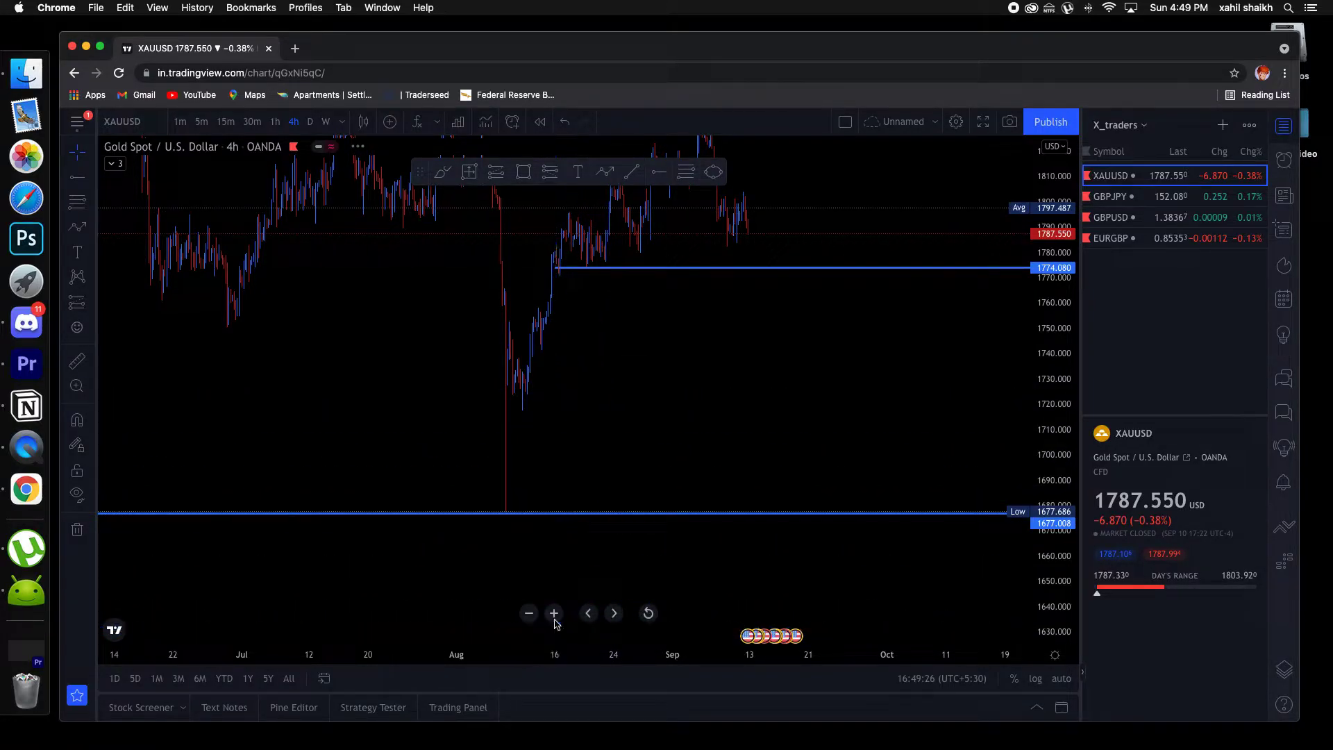
{"action": "left_click", "coordinate": [554, 613]}
{"action": "left_click", "coordinate": [554, 618]}
{"action": "left_click_drag", "start_coordinate": [429, 448], "coordinate": [634, 453]}
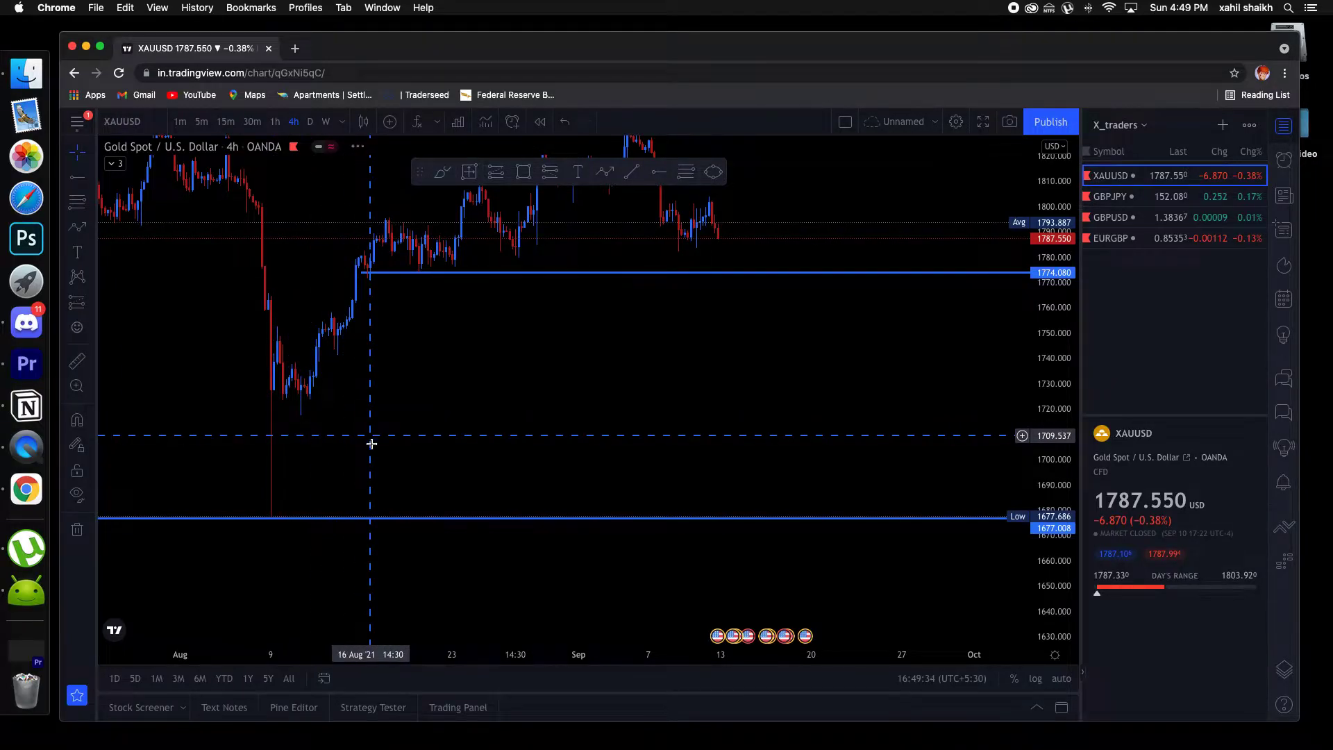
{"action": "left_click_drag", "start_coordinate": [372, 444], "coordinate": [364, 463]}
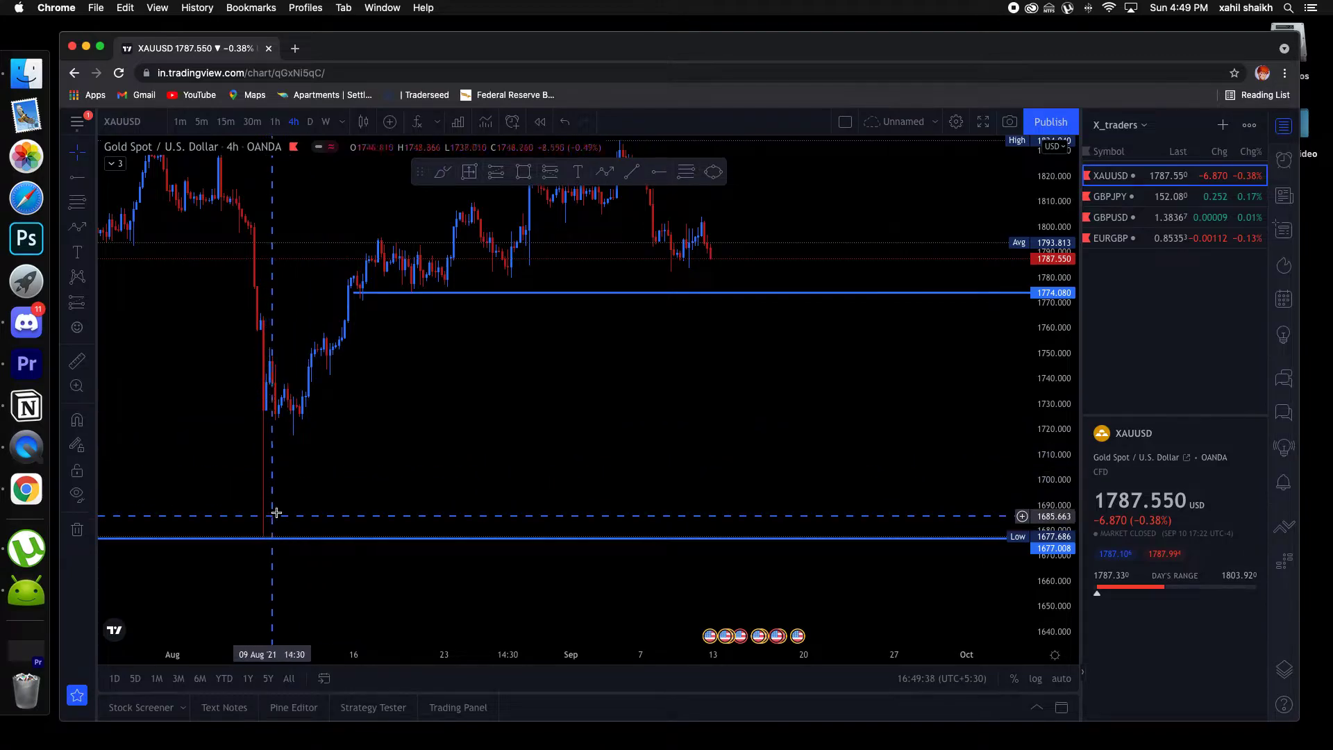
{"action": "left_click_drag", "start_coordinate": [737, 389], "coordinate": [633, 463]}
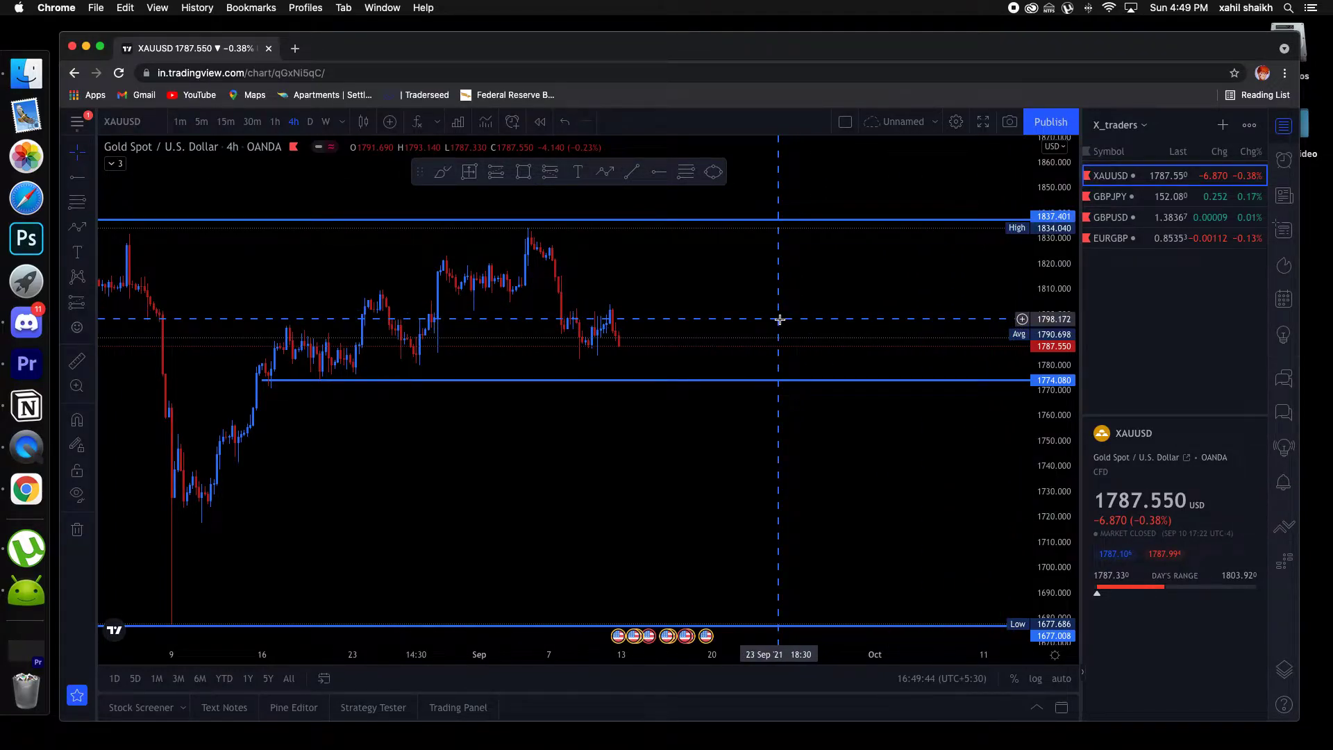
{"action": "left_click_drag", "start_coordinate": [780, 319], "coordinate": [781, 334]}
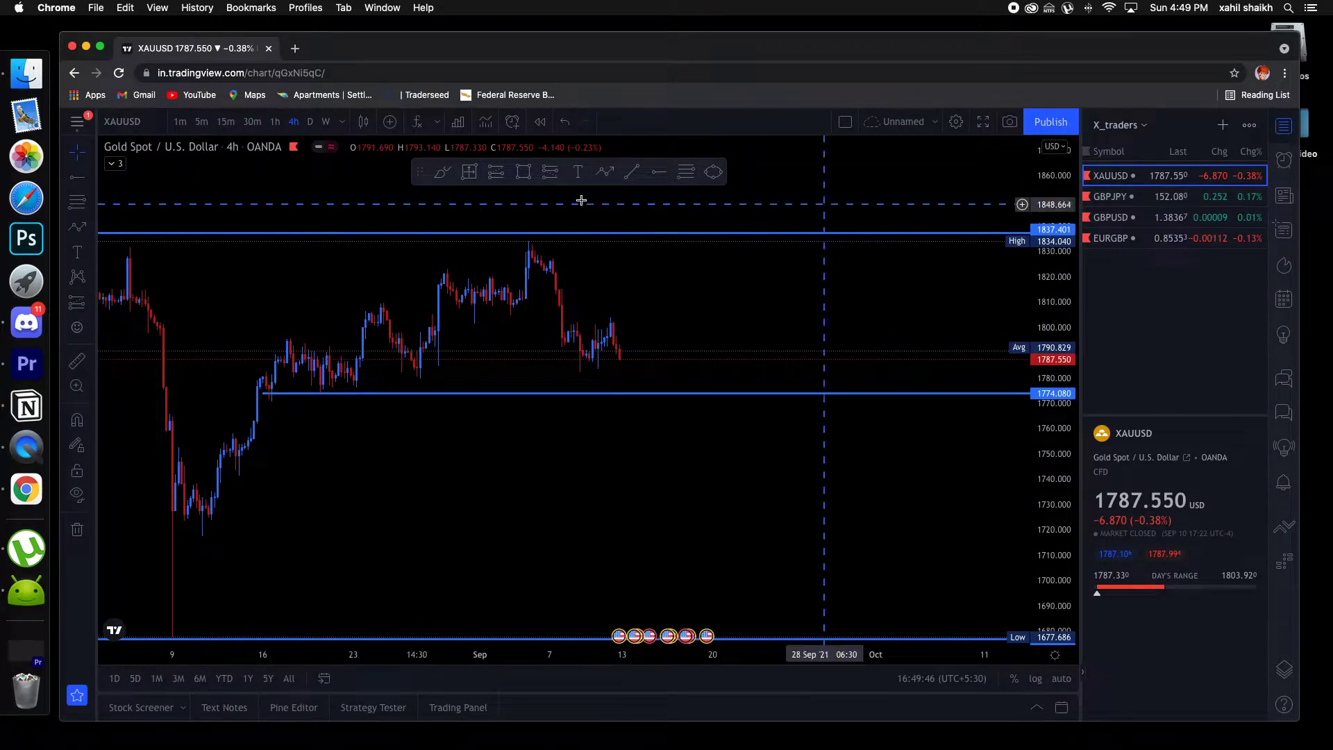
Switch the gold chart to the 30-minute timeframe and inspect the latest candles above the 1774.08 ray
{"action": "left_click", "coordinate": [276, 124]}
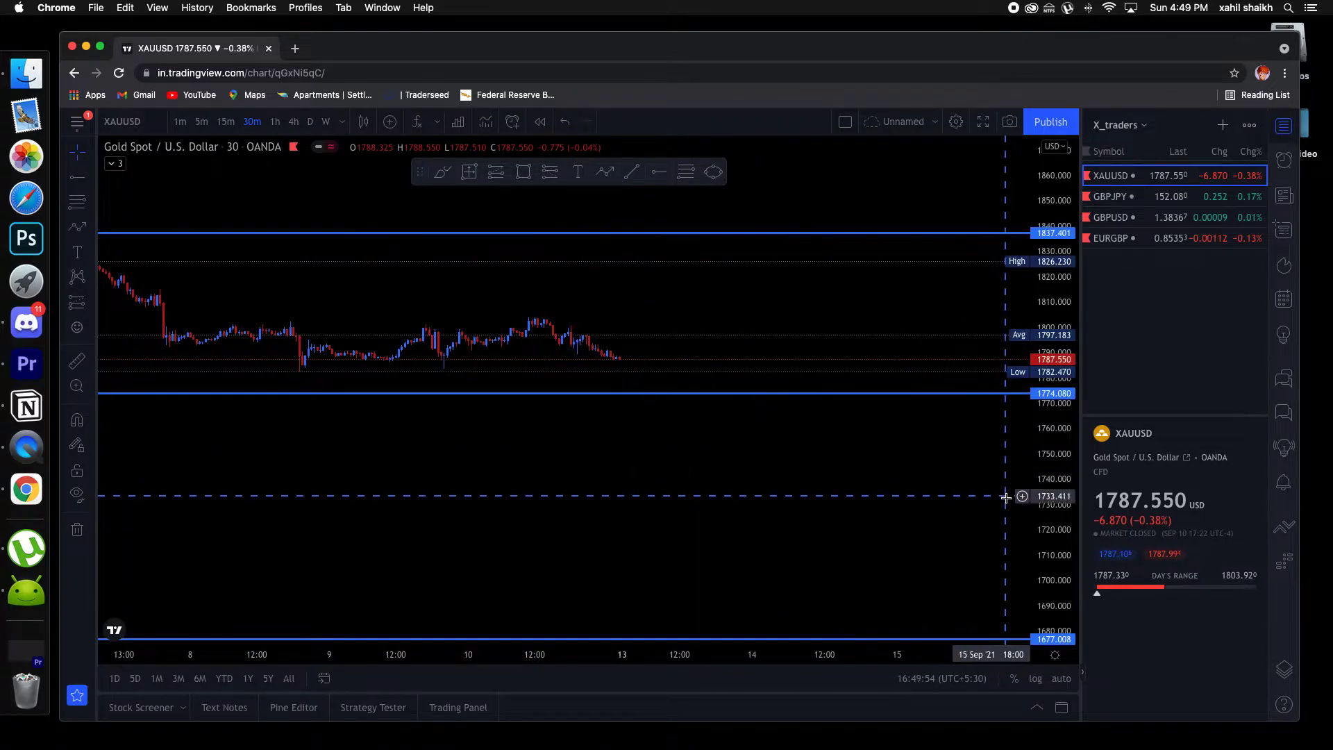
{"action": "left_click_drag", "start_coordinate": [1044, 533], "coordinate": [1040, 158]}
{"action": "left_click_drag", "start_coordinate": [720, 287], "coordinate": [750, 422]}
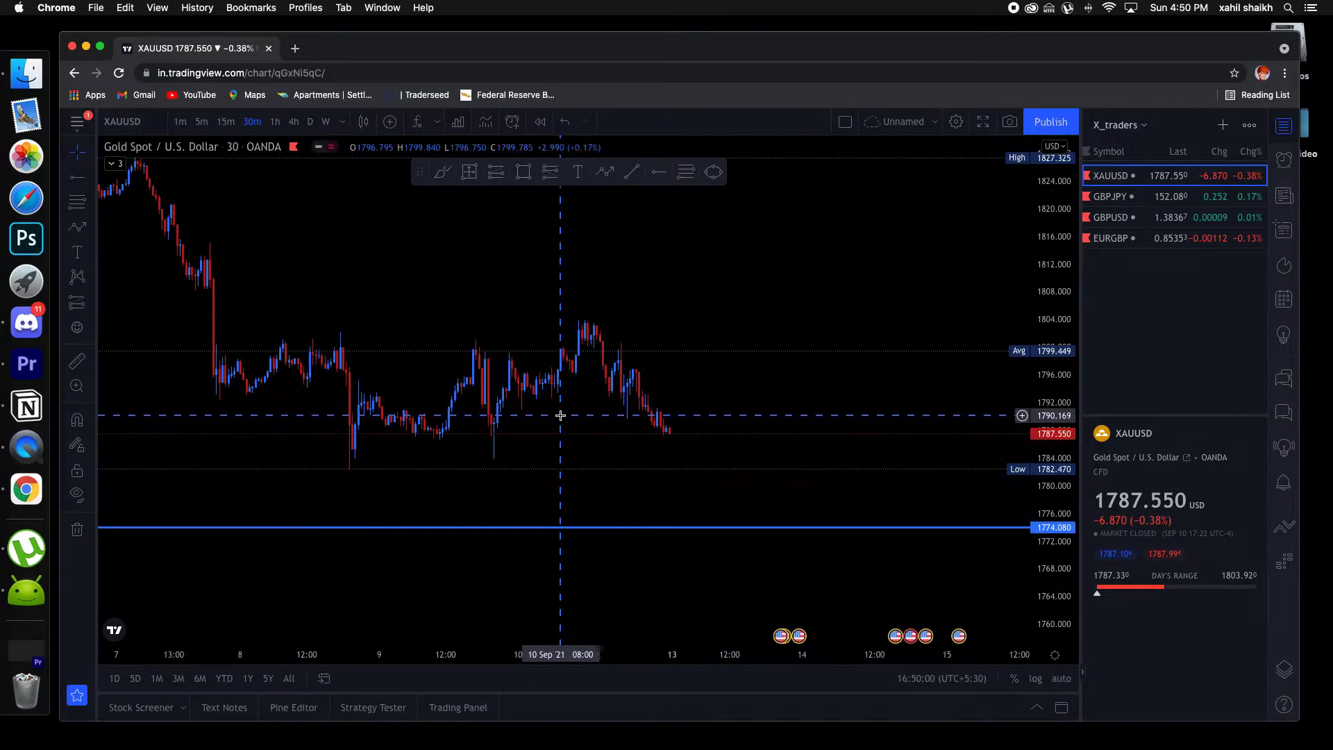
{"action": "left_click_drag", "start_coordinate": [569, 440], "coordinate": [629, 455]}
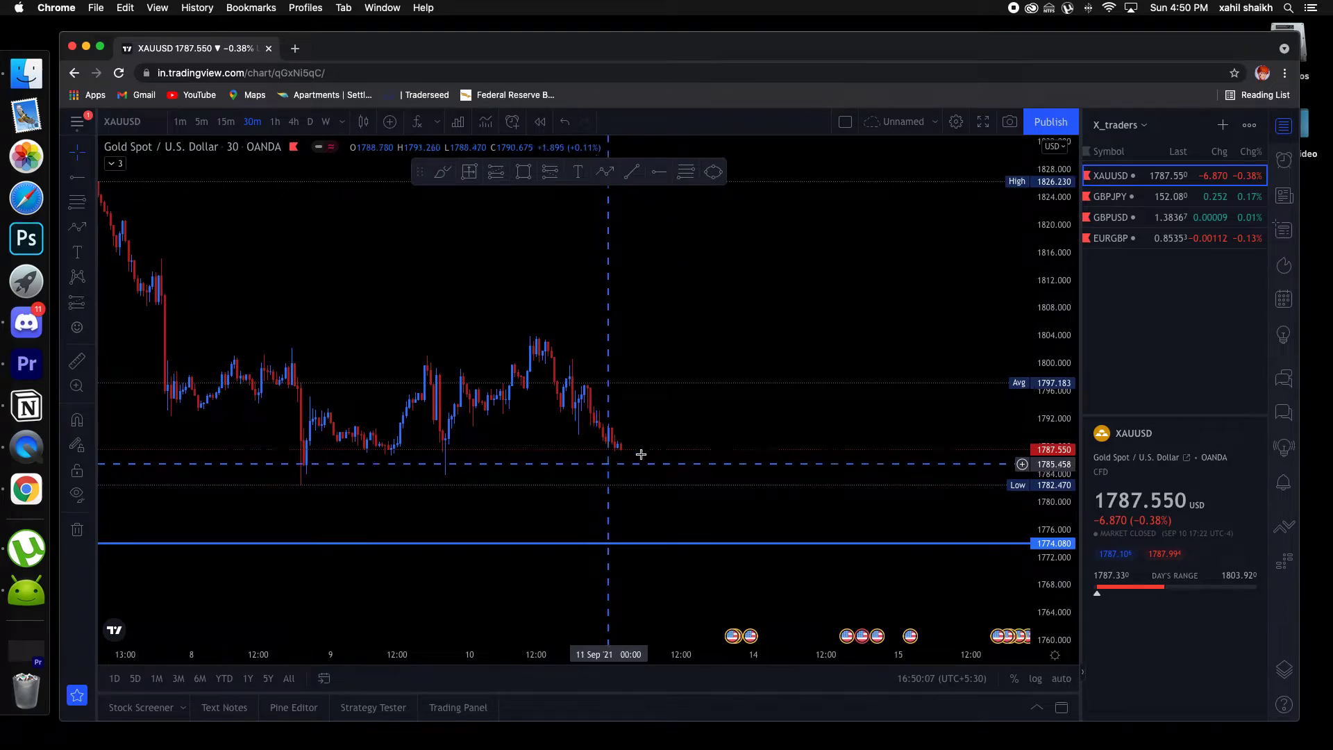
Open the GBPJPY chart on the daily timeframe and frame the price action from early 2021 to the latest candle
{"action": "left_click", "coordinate": [1098, 202]}
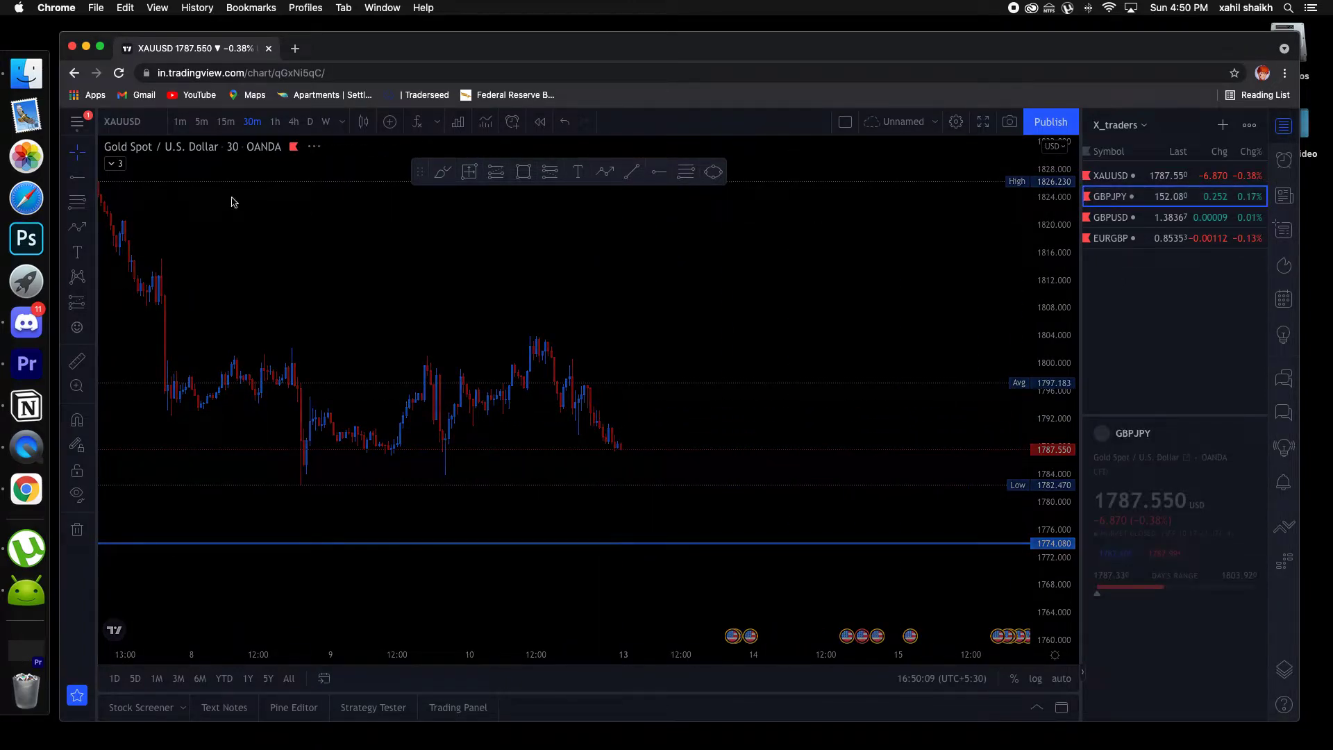
{"action": "left_click", "coordinate": [316, 124]}
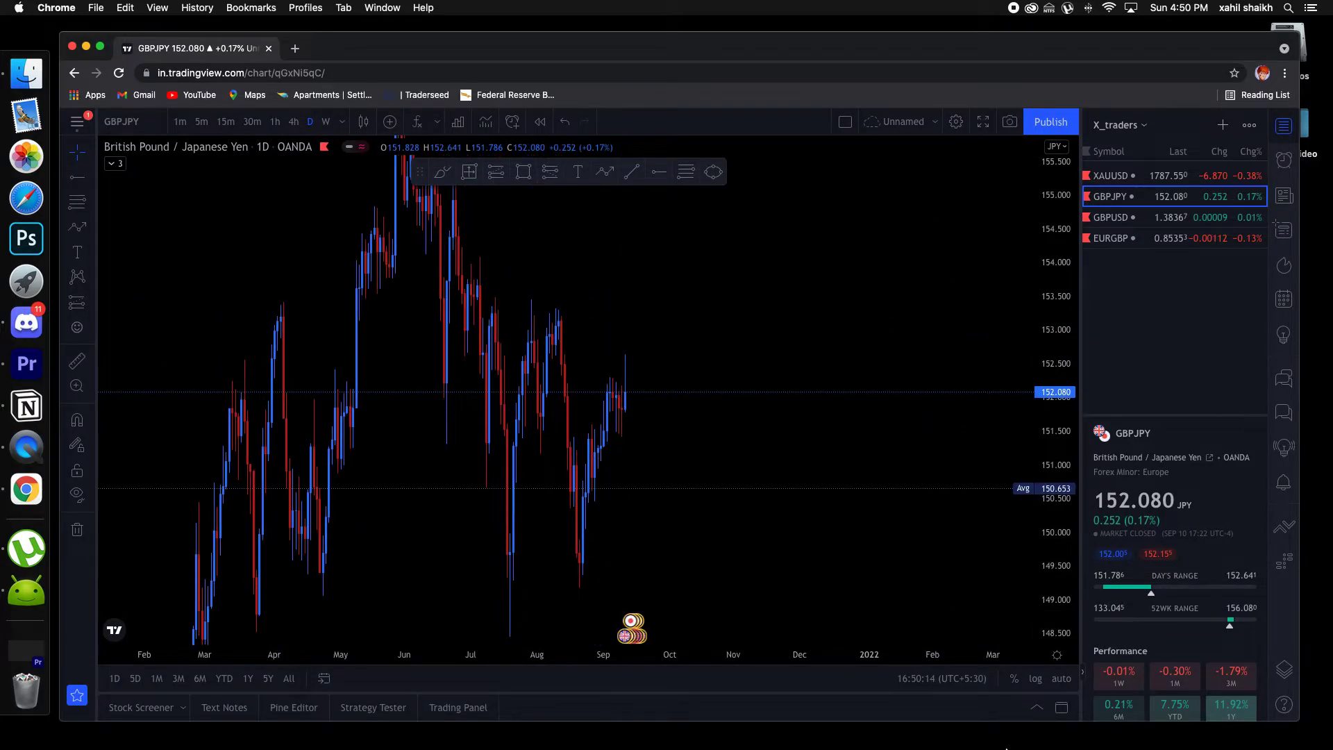
{"action": "left_click_drag", "start_coordinate": [1062, 233], "coordinate": [1042, 577]}
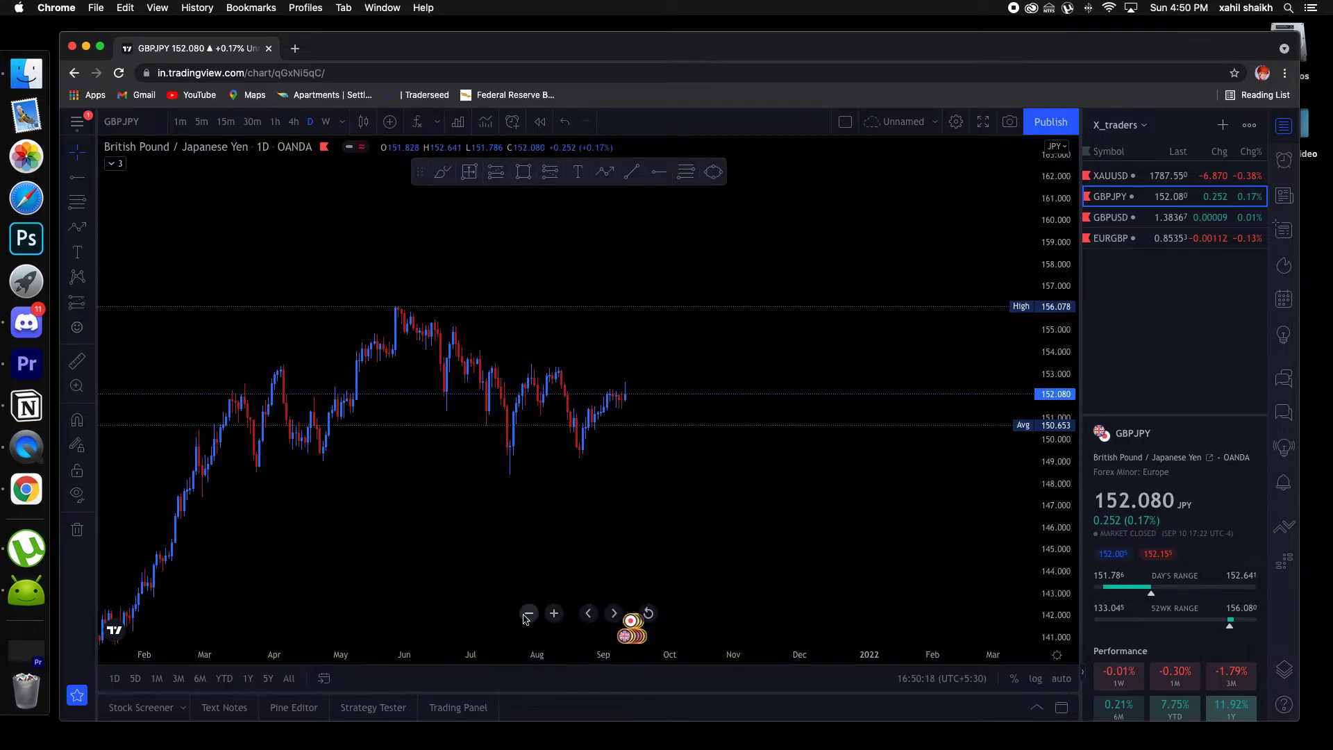
{"action": "left_click", "coordinate": [525, 616]}
{"action": "left_click_drag", "start_coordinate": [517, 544], "coordinate": [297, 484]}
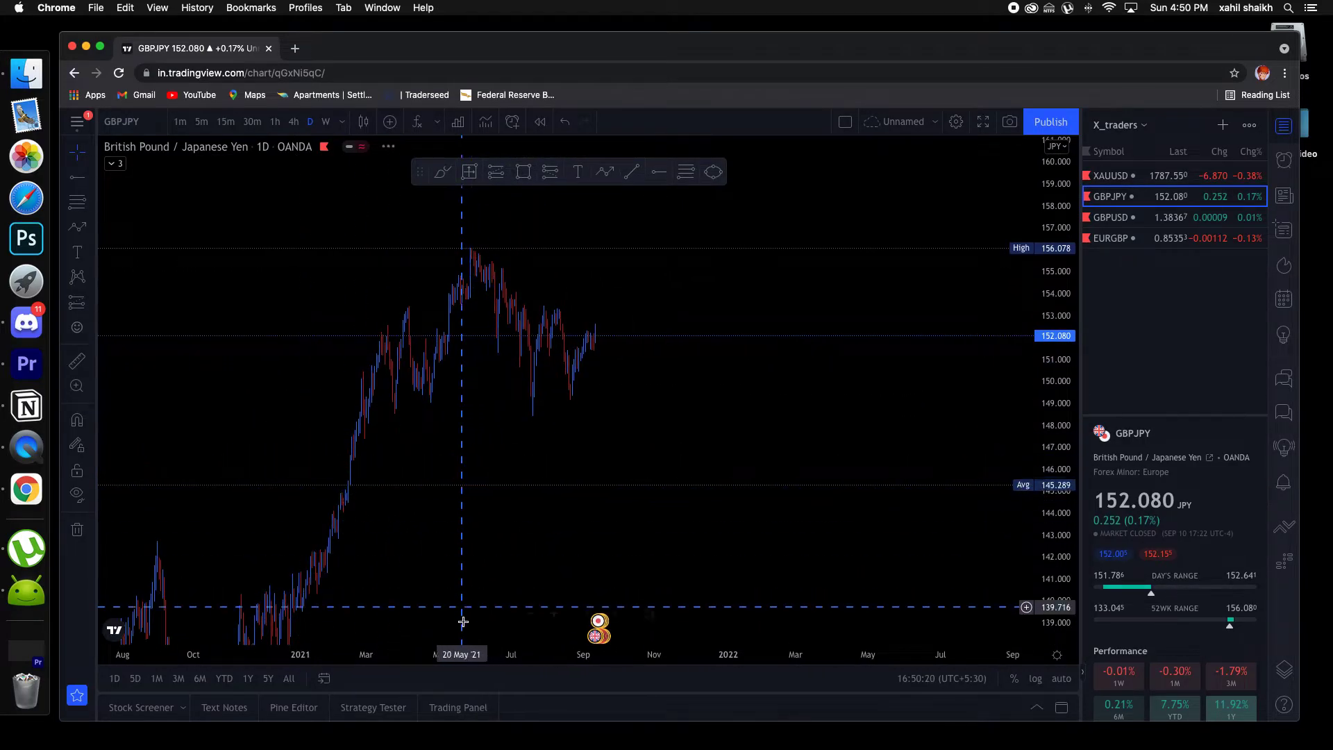
{"action": "left_click", "coordinate": [554, 613]}
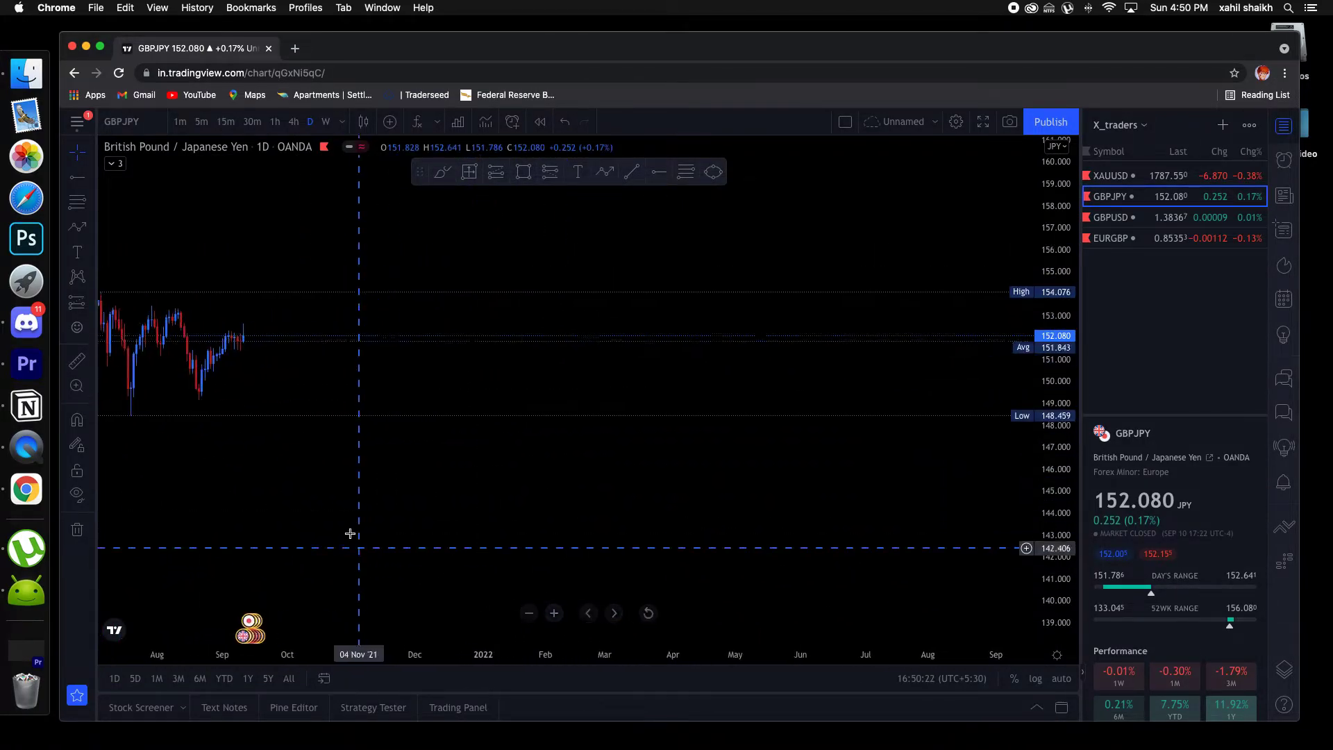
{"action": "left_click_drag", "start_coordinate": [352, 537], "coordinate": [780, 491]}
{"action": "left_click_drag", "start_coordinate": [626, 455], "coordinate": [690, 576]}
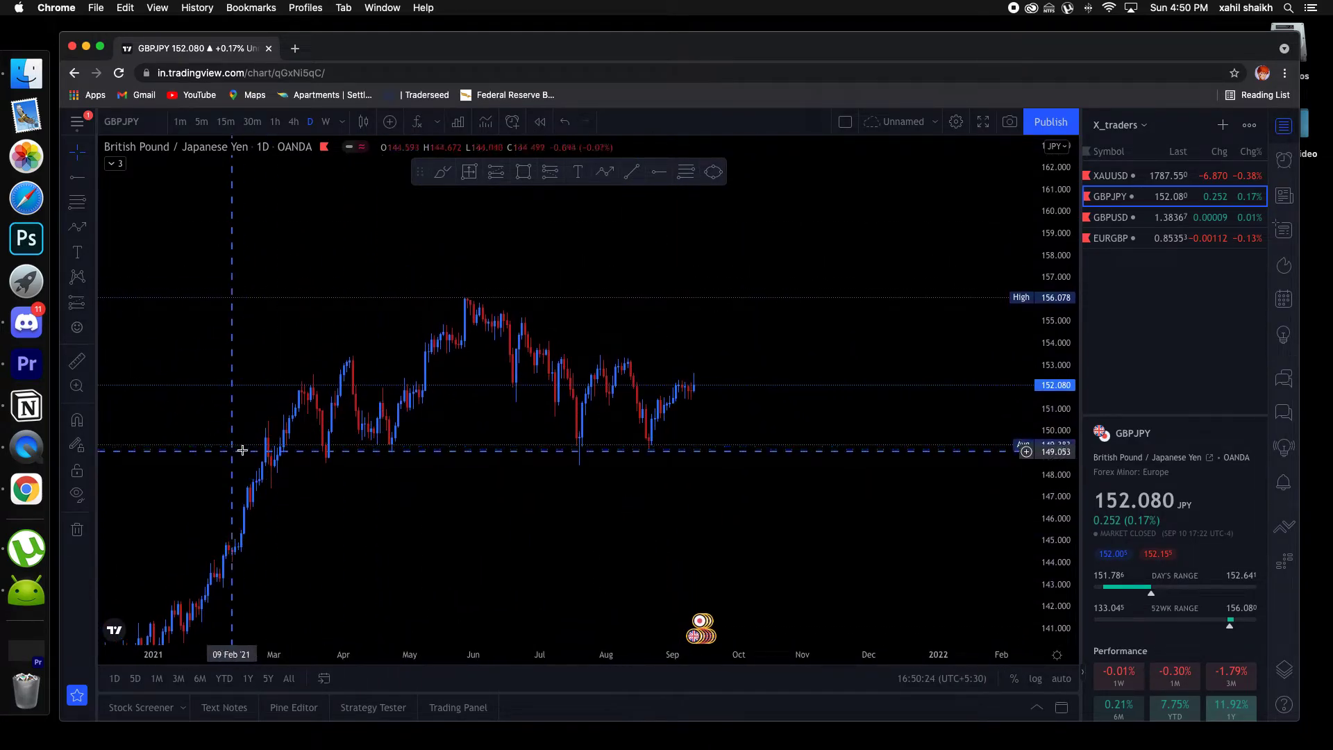
Place a horizontal ray at about 148.578 from the late-February 2021 candles along the daily lows
{"action": "left_click", "coordinate": [660, 173]}
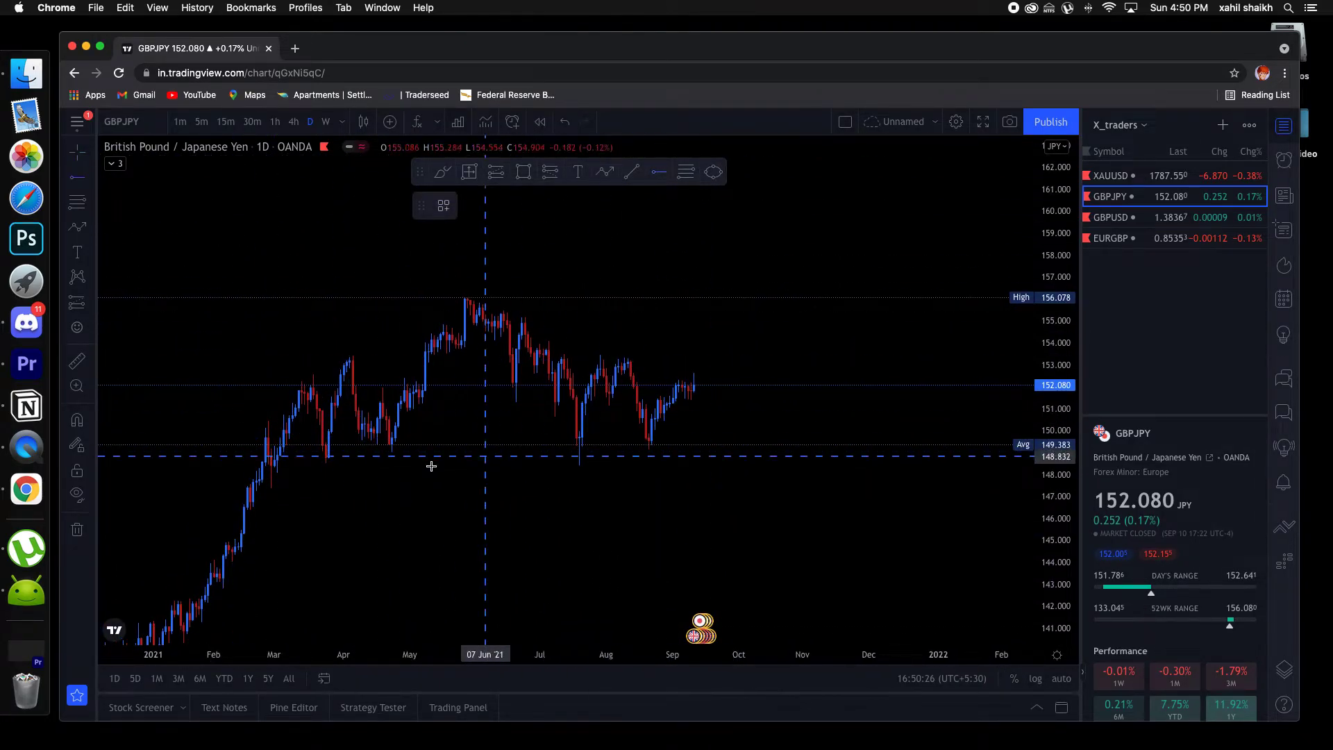
{"action": "left_click", "coordinate": [266, 462]}
{"action": "left_click_drag", "start_coordinate": [440, 476], "coordinate": [365, 513]}
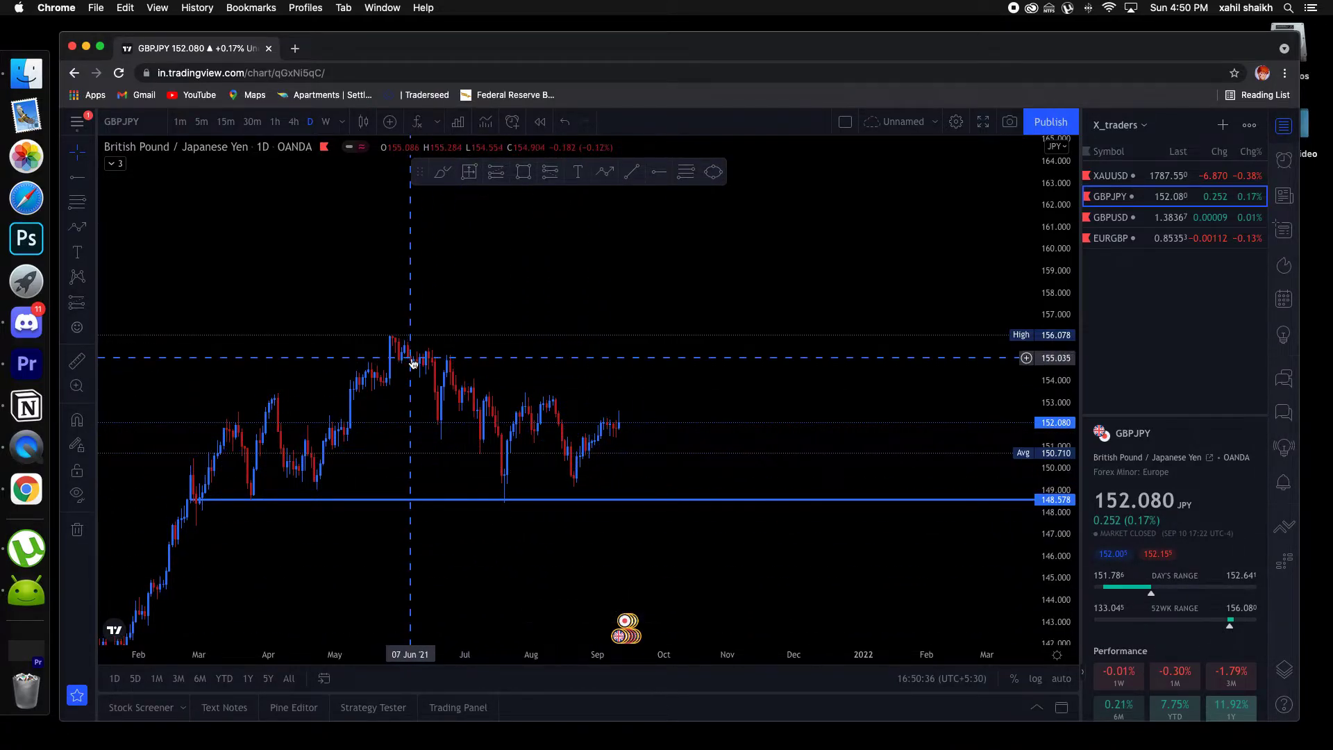
Draw a descending trend line from the 27 May high at about 156.05 to about 151.43 on 7 October, and delete it
{"action": "left_click", "coordinate": [637, 180]}
{"action": "left_click", "coordinate": [391, 336]}
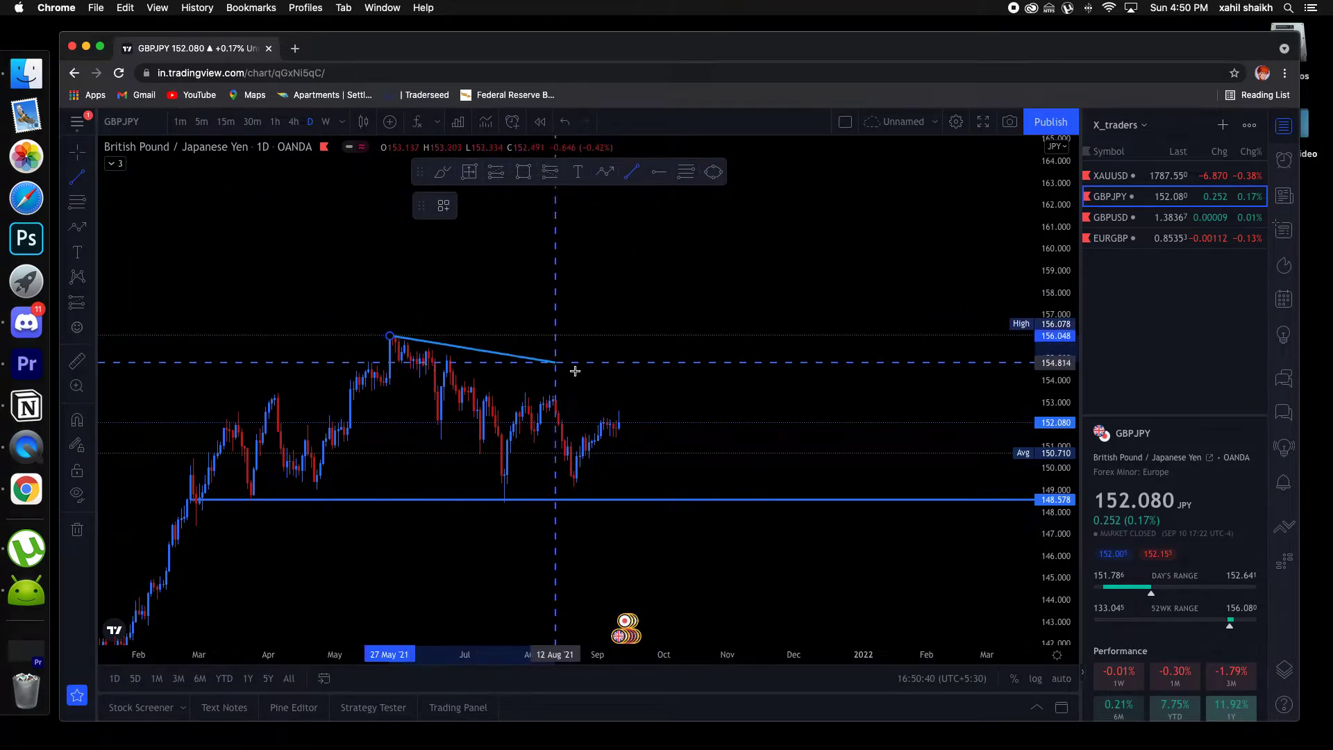
{"action": "left_click", "coordinate": [676, 437]}
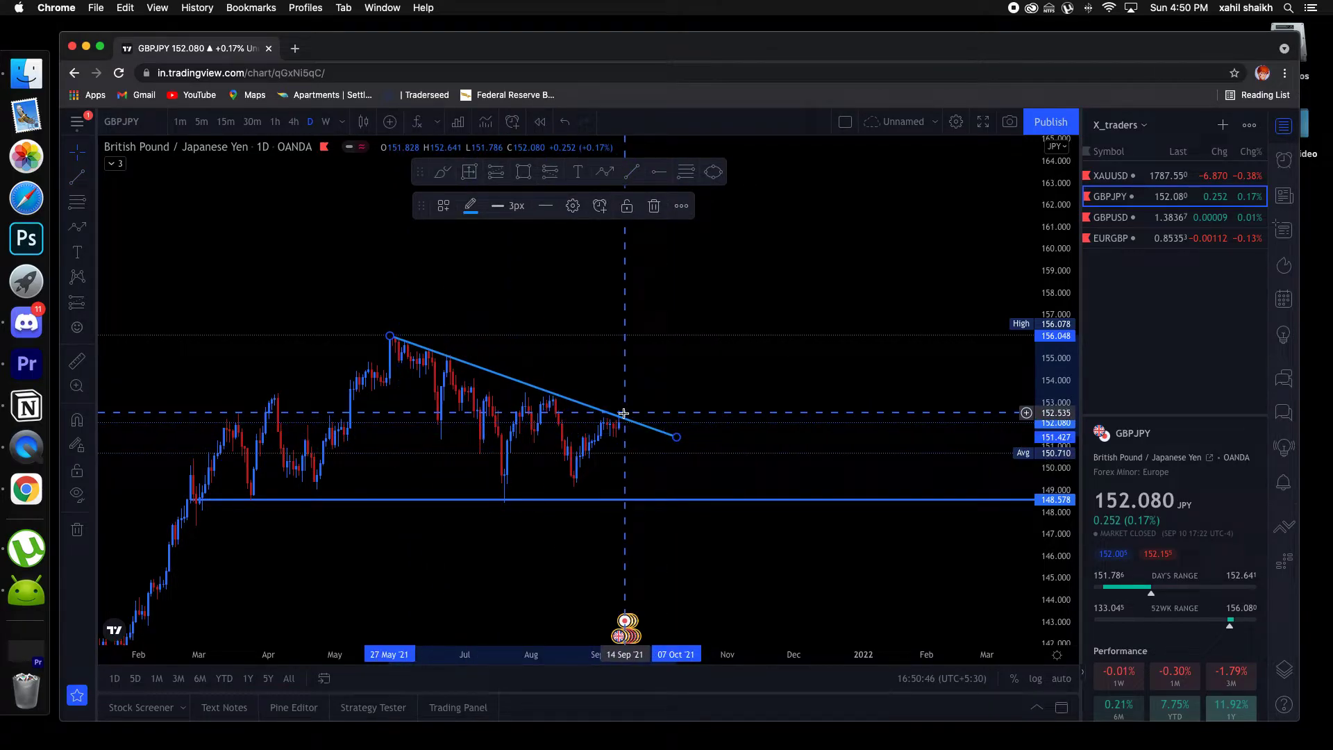
{"action": "left_click", "coordinate": [653, 207]}
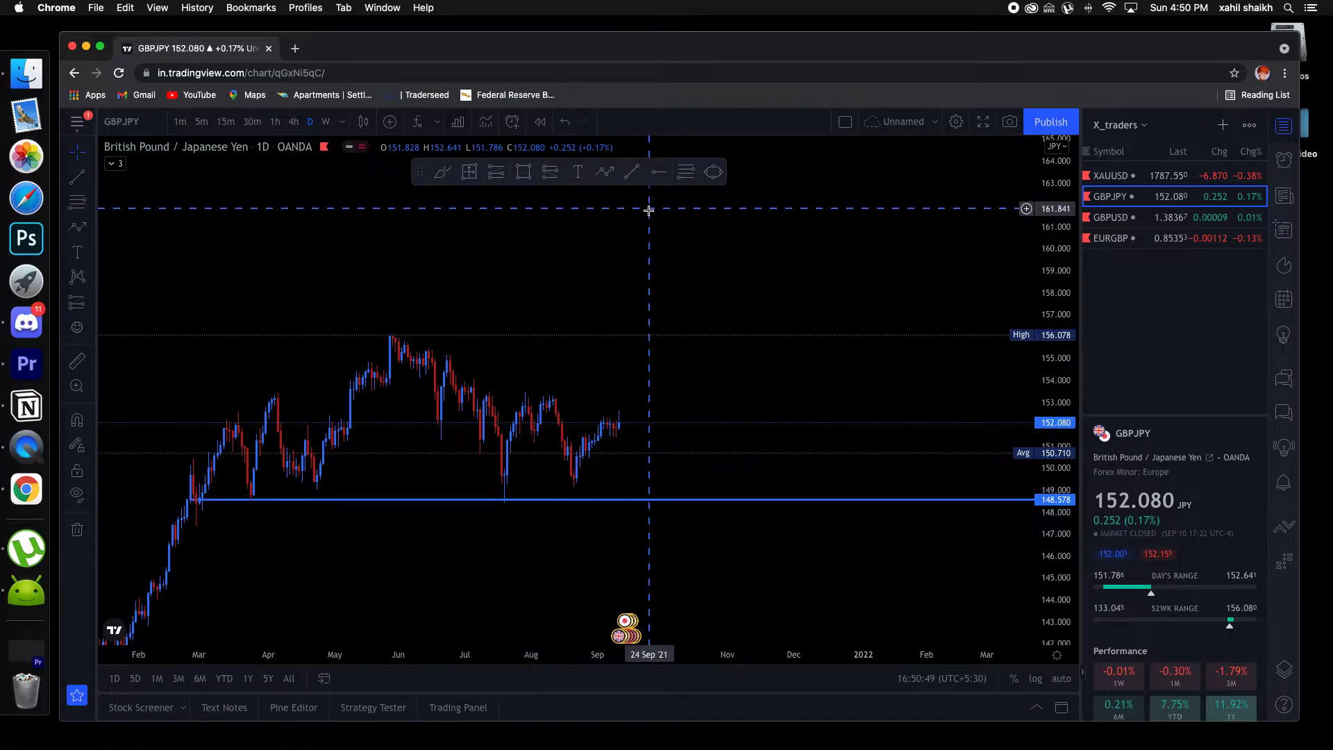
Switch GBPJPY to the 4-hour timeframe and place a horizontal ray at about 153.413 from the late-July high
{"action": "left_click", "coordinate": [295, 127]}
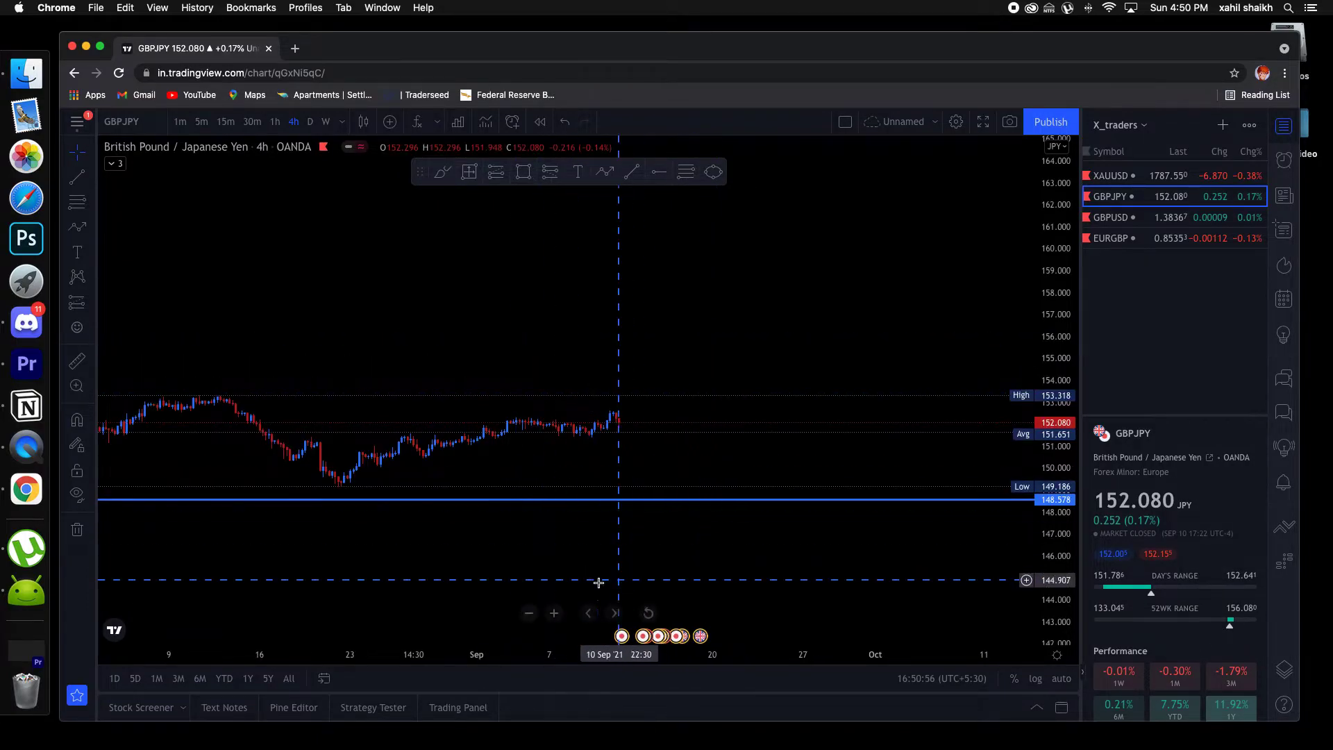
{"action": "left_click_drag", "start_coordinate": [1071, 594], "coordinate": [923, 128]}
{"action": "left_click_drag", "start_coordinate": [599, 450], "coordinate": [621, 408]}
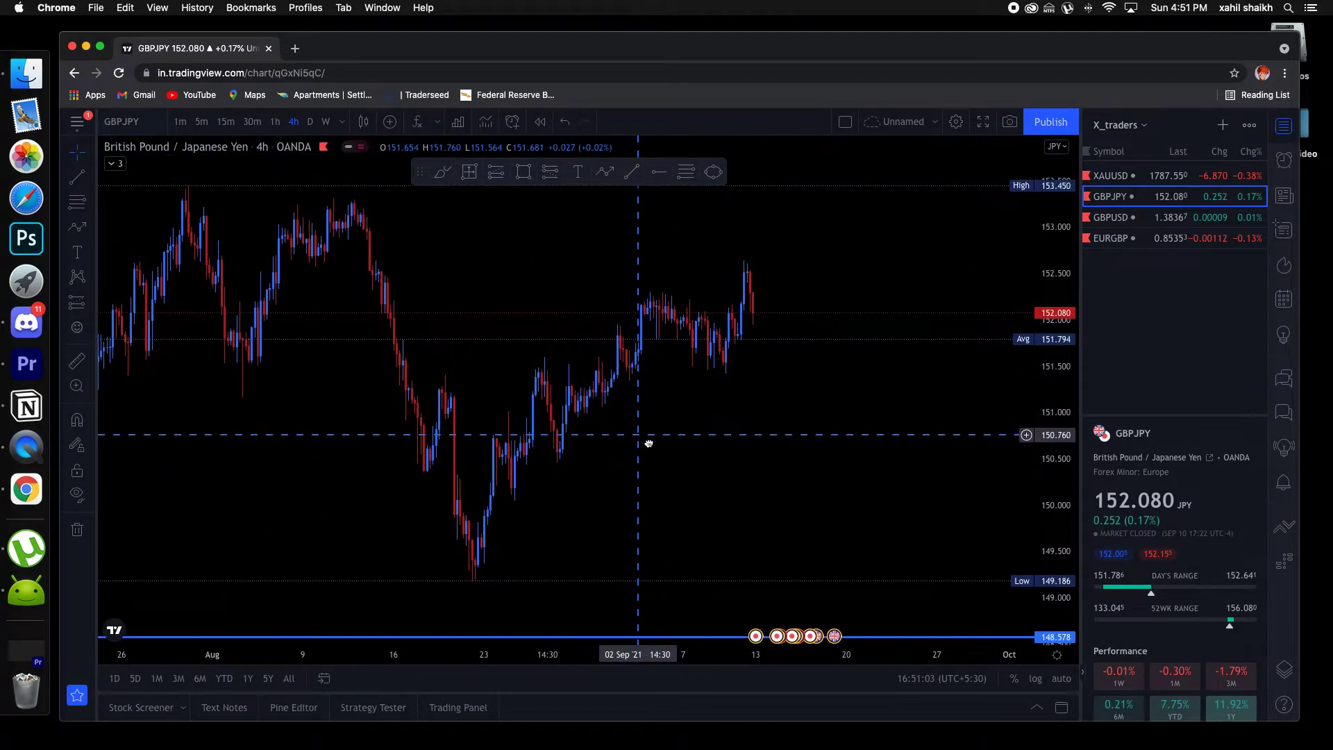
{"action": "left_click", "coordinate": [658, 175]}
{"action": "left_click", "coordinate": [206, 197]}
Draw a short descending trend line over the September highs from about 152.26 on 3 September to about 151.91, and delete it
{"action": "left_click_drag", "start_coordinate": [421, 386], "coordinate": [278, 334]}
{"action": "left_click_drag", "start_coordinate": [472, 403], "coordinate": [479, 457]}
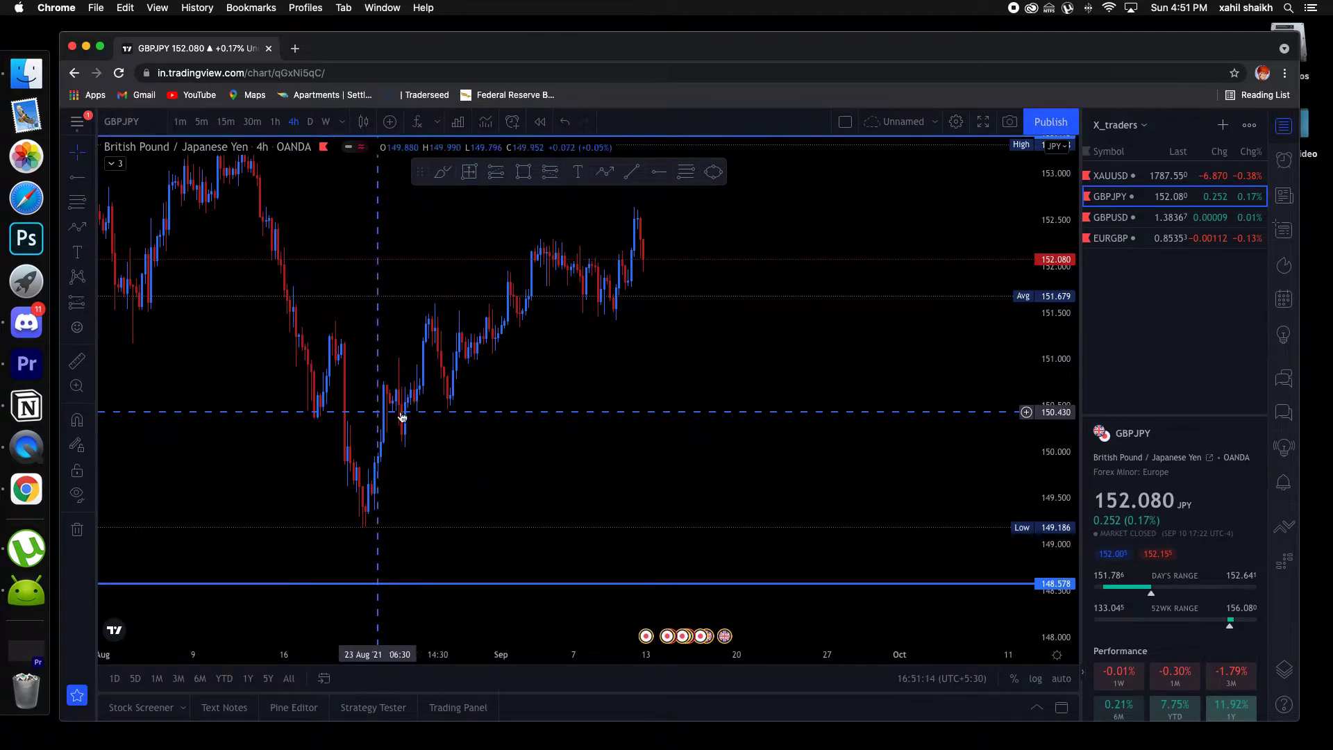
{"action": "left_click_drag", "start_coordinate": [368, 407], "coordinate": [383, 455]}
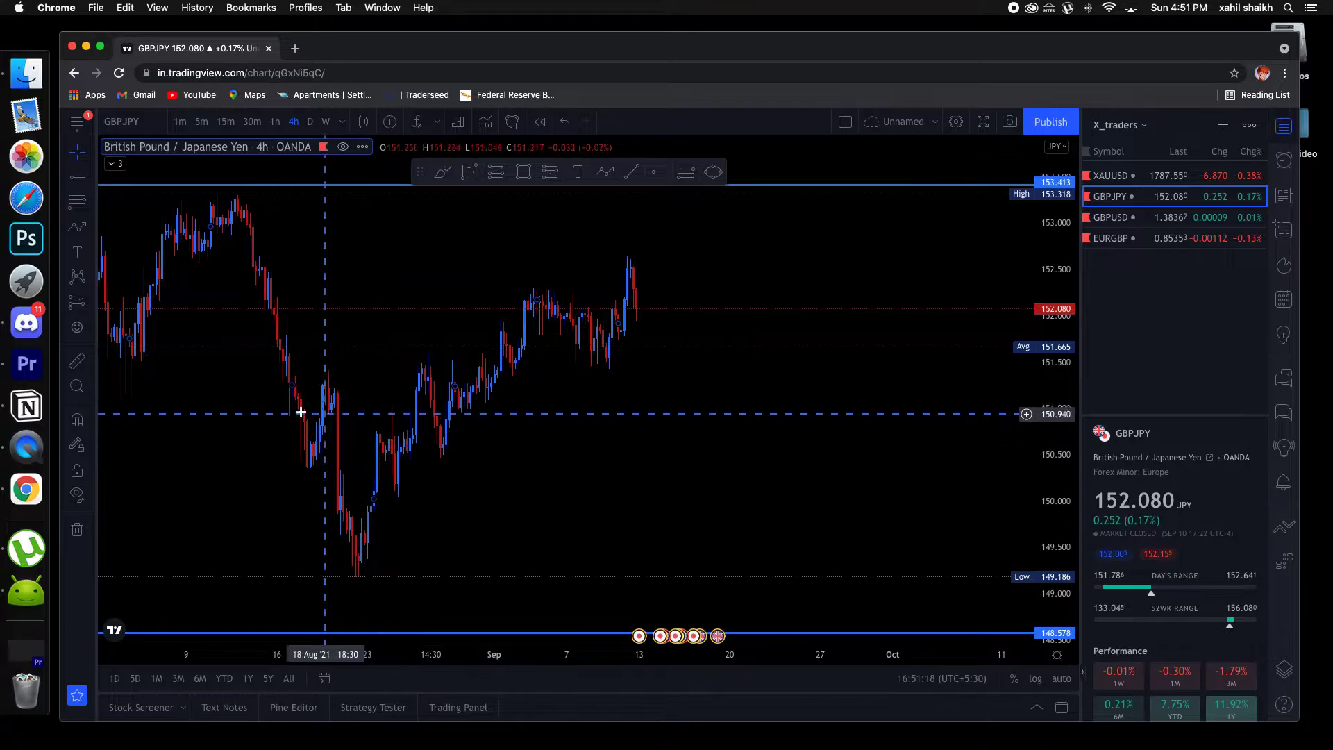
{"action": "left_click_drag", "start_coordinate": [438, 410], "coordinate": [417, 439]}
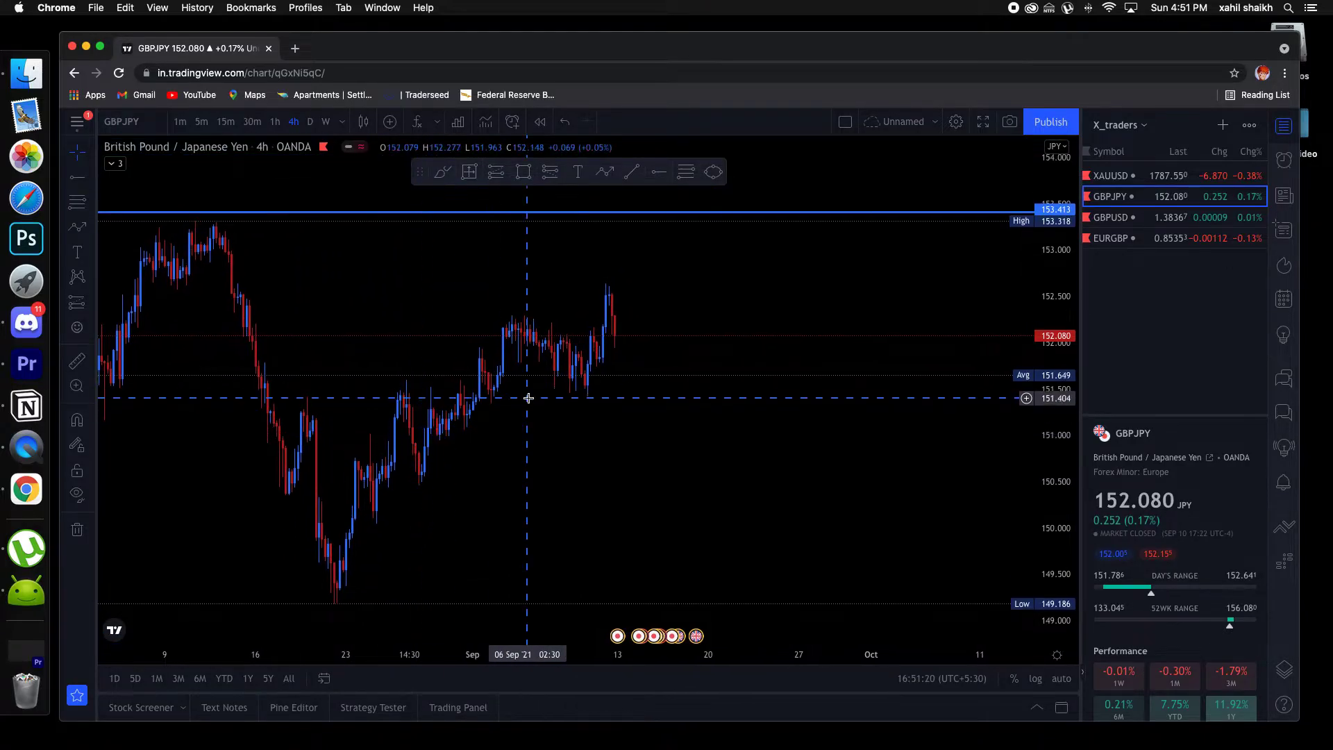
{"action": "left_click_drag", "start_coordinate": [519, 414], "coordinate": [472, 449]}
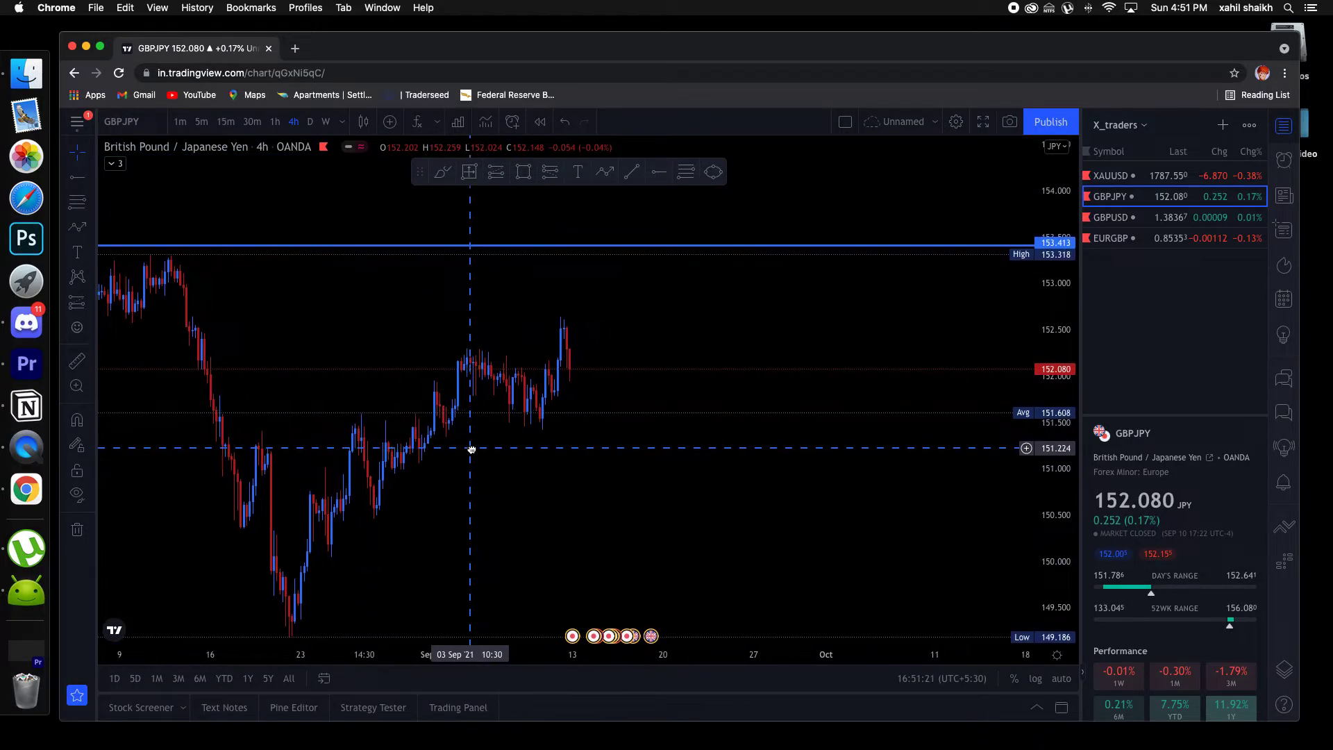
{"action": "left_click", "coordinate": [630, 177]}
{"action": "left_click", "coordinate": [465, 355]}
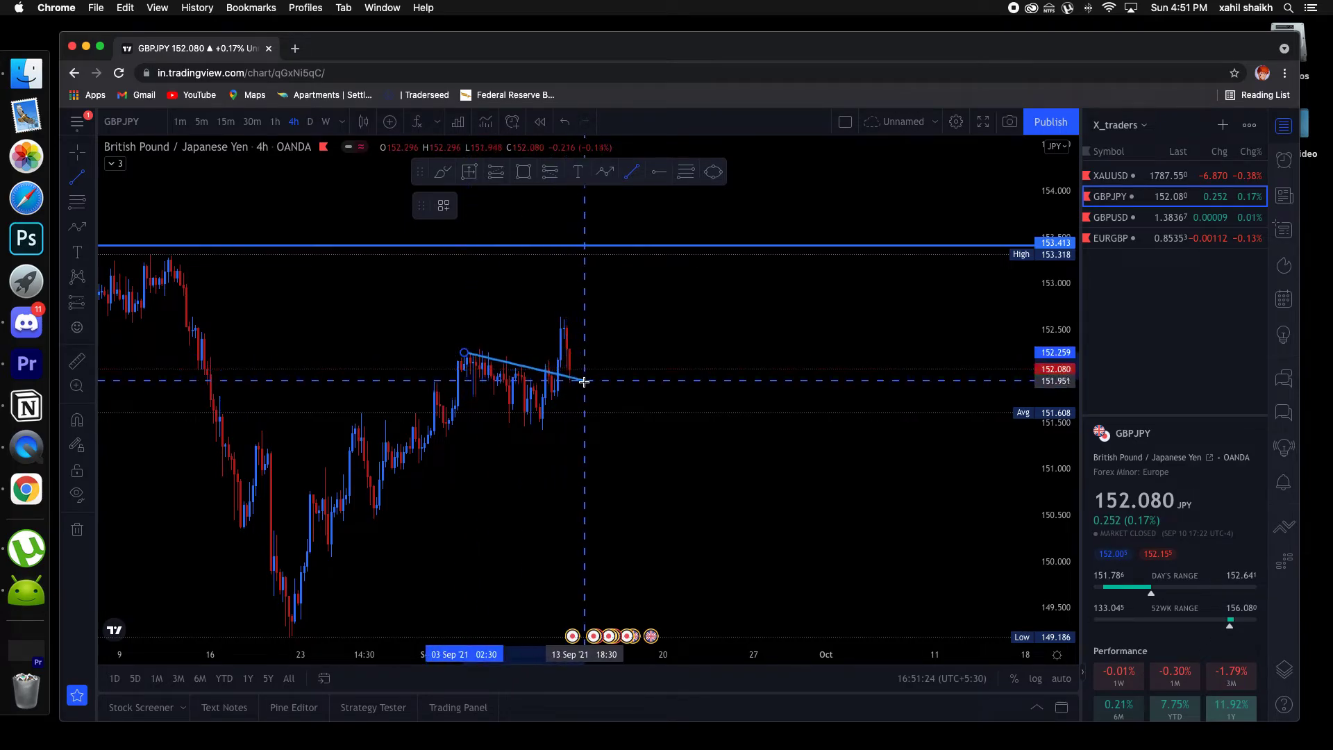
{"action": "left_click", "coordinate": [582, 384]}
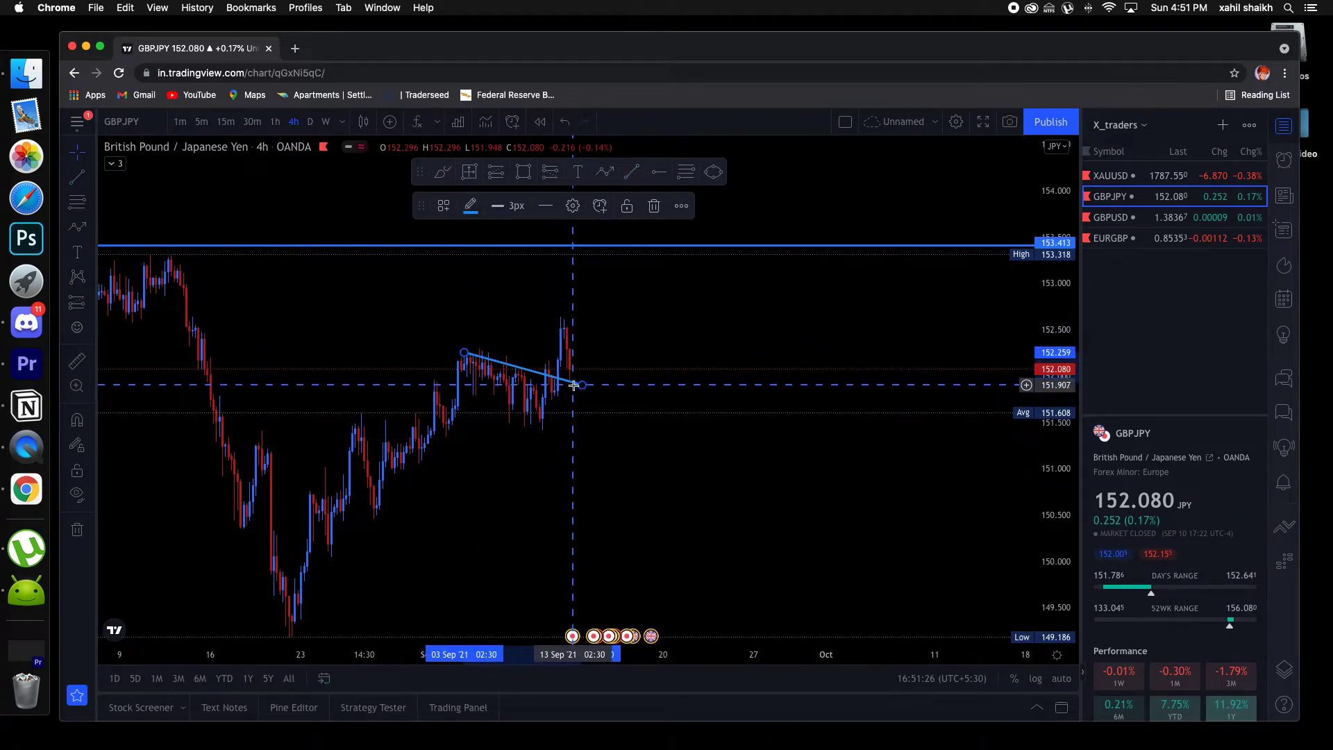
{"action": "left_click", "coordinate": [653, 207]}
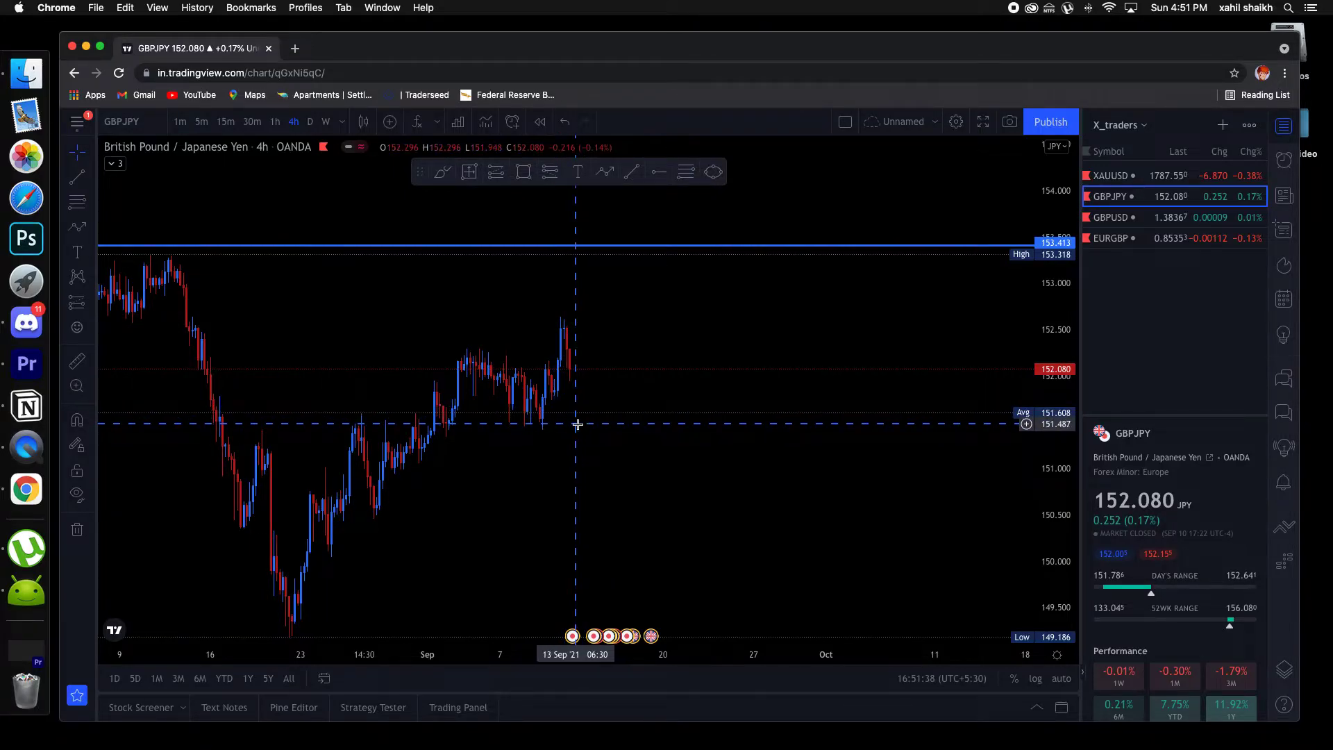
{"action": "left_click_drag", "start_coordinate": [576, 417], "coordinate": [581, 440]}
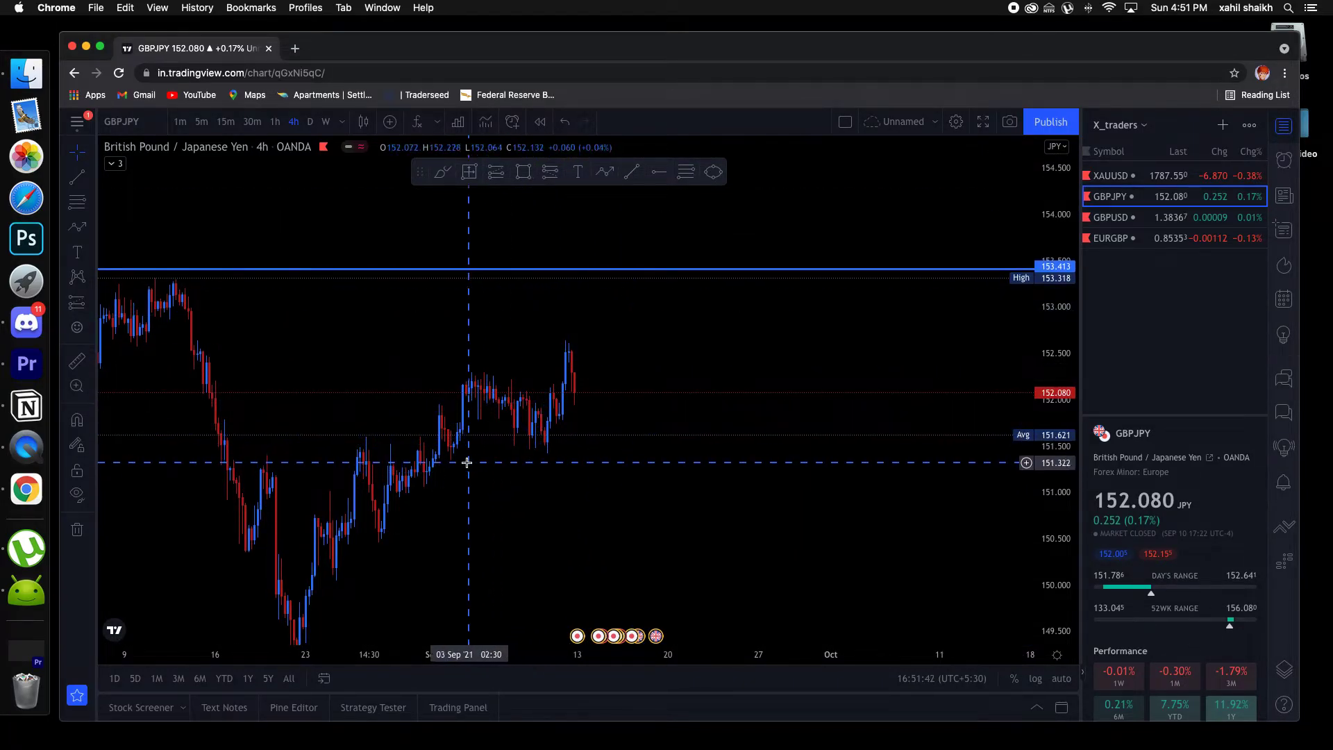
Draw a right-extending rectangle over the early-September GBPJPY lows from 1 September, between about 151.449 and 151.547
{"action": "left_click_drag", "start_coordinate": [442, 449], "coordinate": [441, 446]}
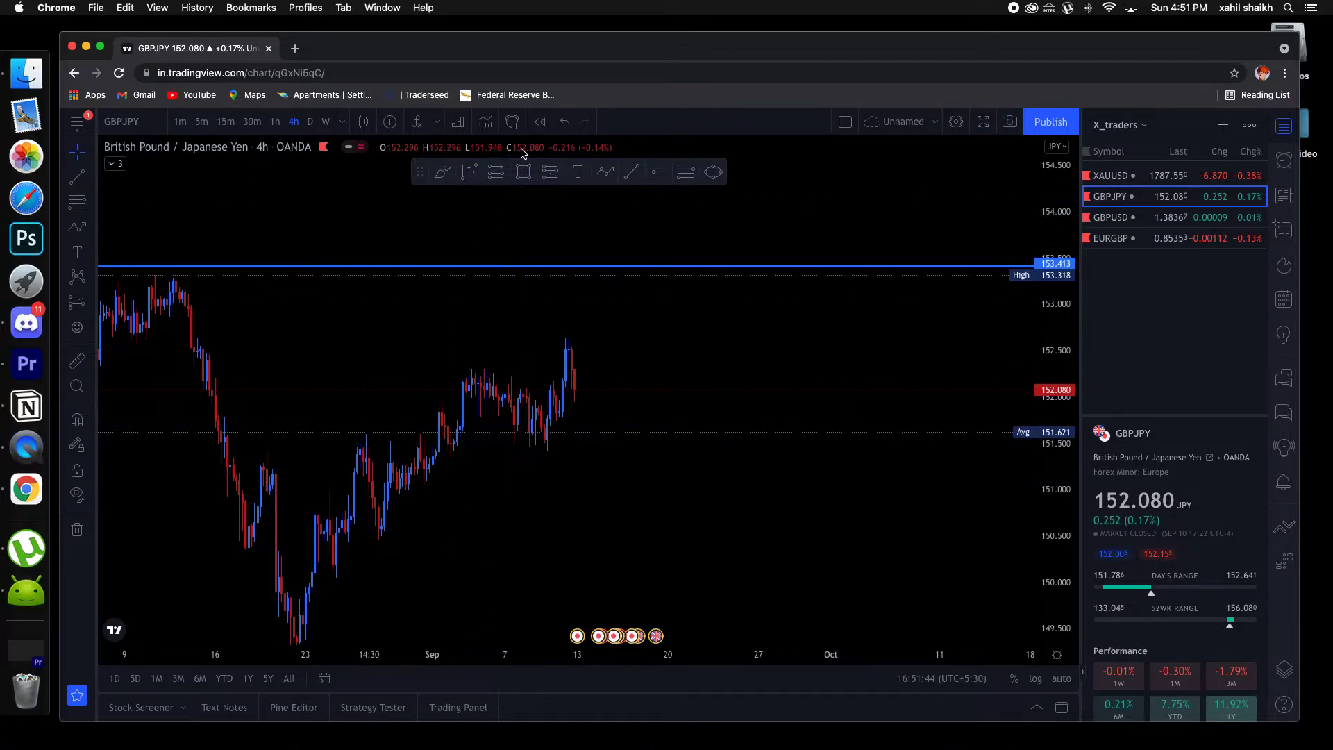
{"action": "mouse_move", "coordinate": [443, 452]}
{"action": "left_mouse_down"}
{"action": "mouse_move", "coordinate": [512, 434]}
{"action": "mouse_move", "coordinate": [596, 441]}
{"action": "left_mouse_up"}
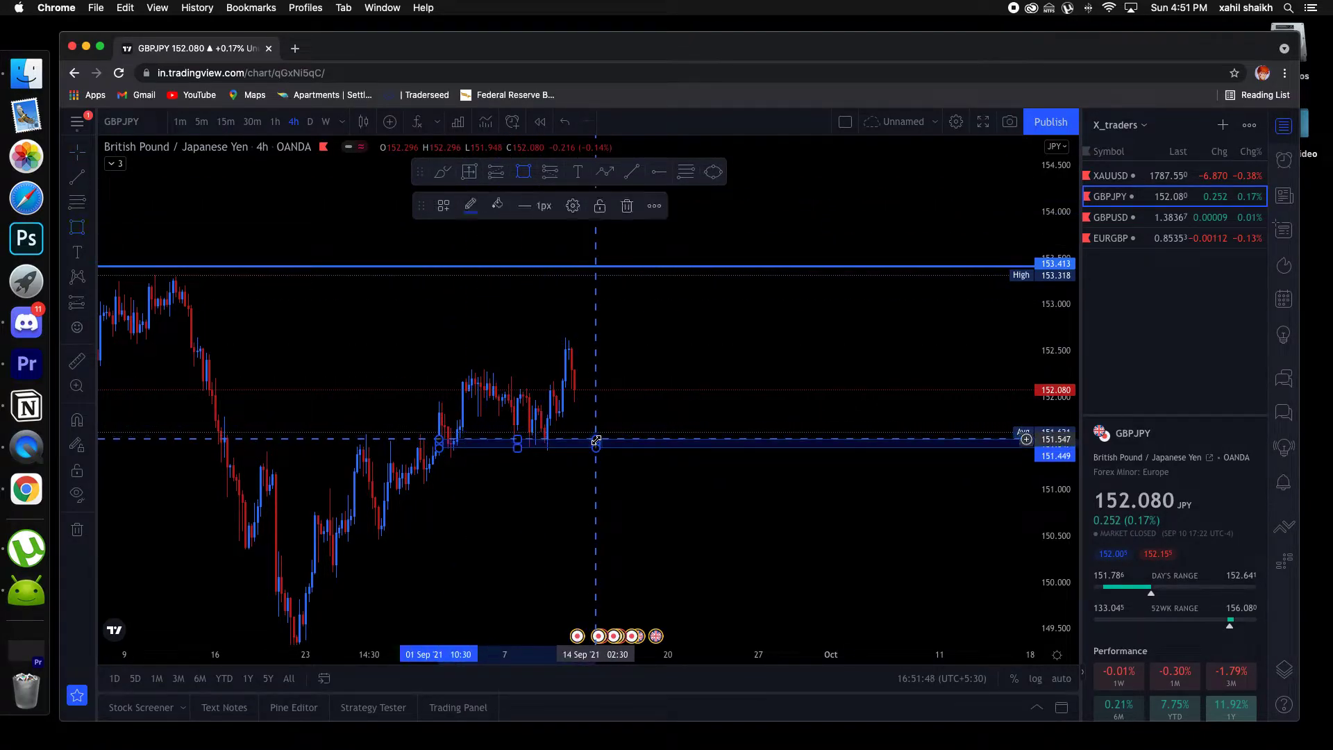
{"action": "left_click_drag", "start_coordinate": [596, 387], "coordinate": [557, 312]}
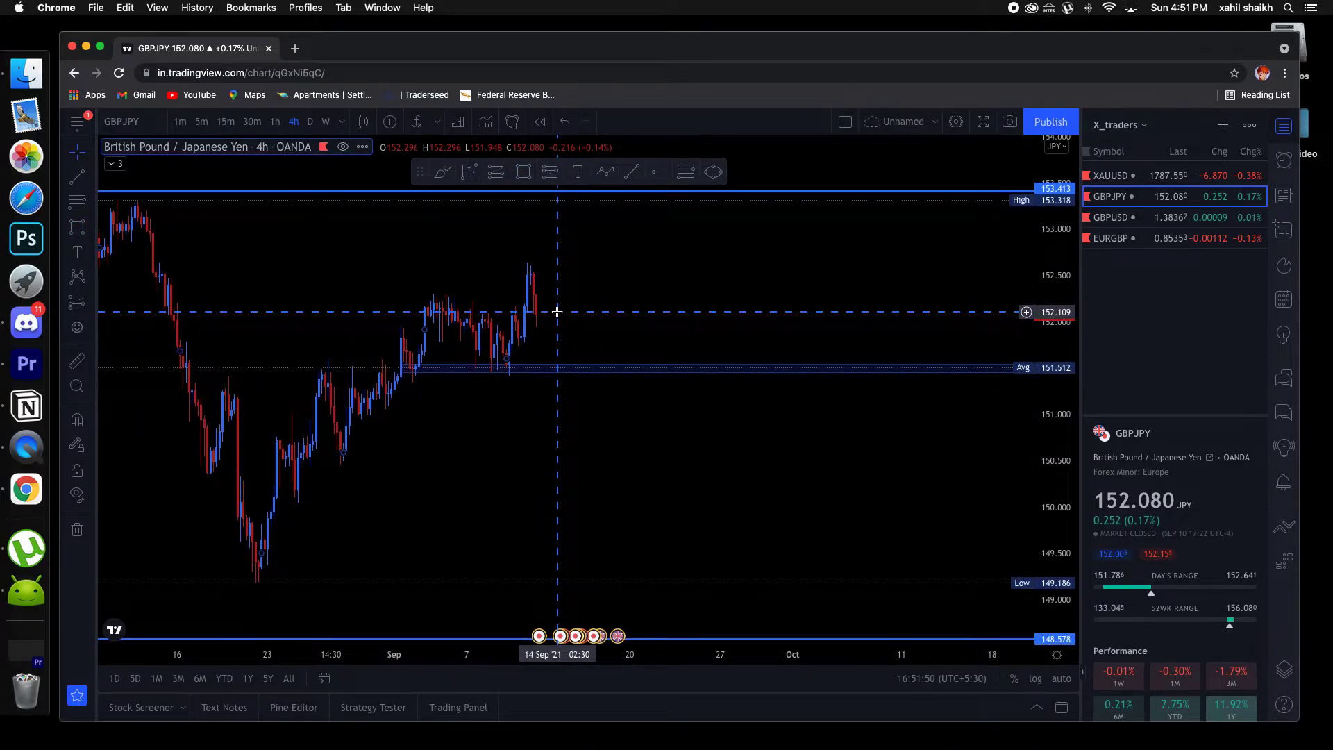
{"action": "double_click", "coordinate": [485, 379]}
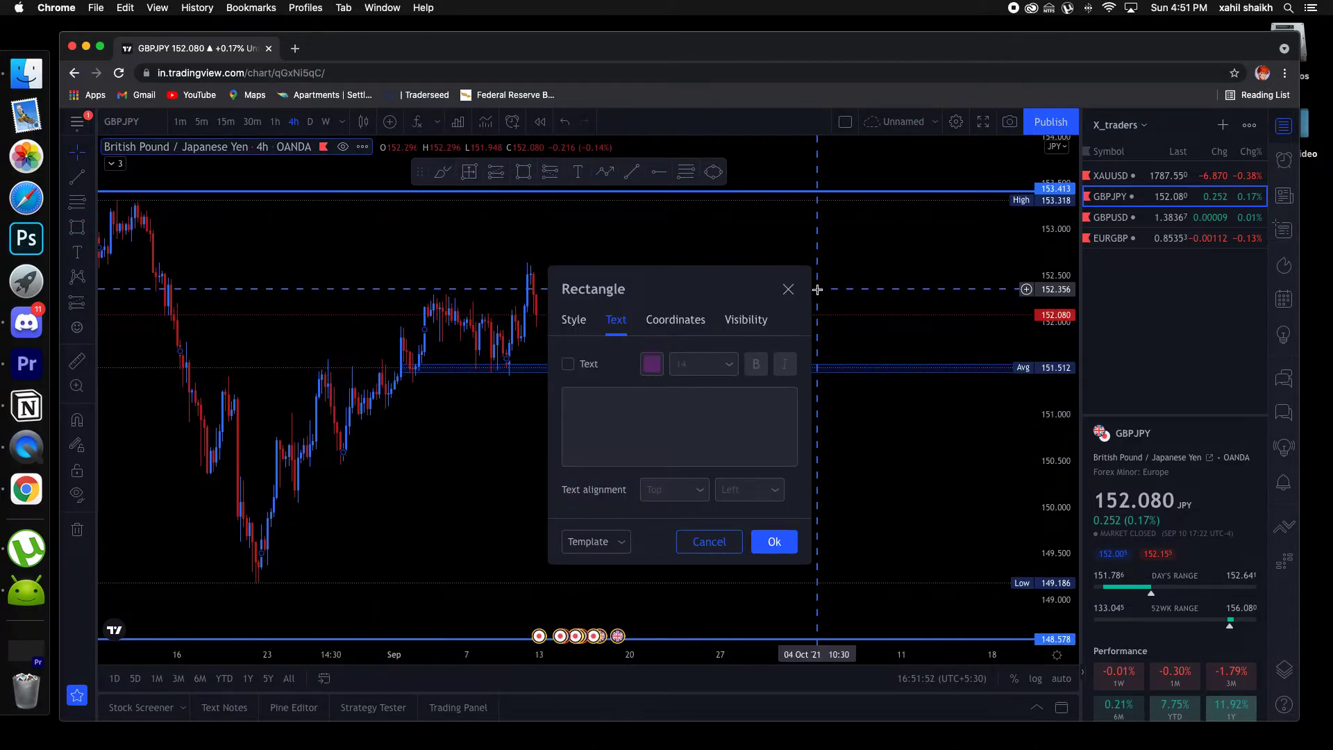
{"action": "left_click", "coordinate": [789, 289]}
Switch GBPJPY to the 30-minute timeframe and examine the latest price swing above the marked support zone
{"action": "left_click_drag", "start_coordinate": [494, 303], "coordinate": [551, 404]}
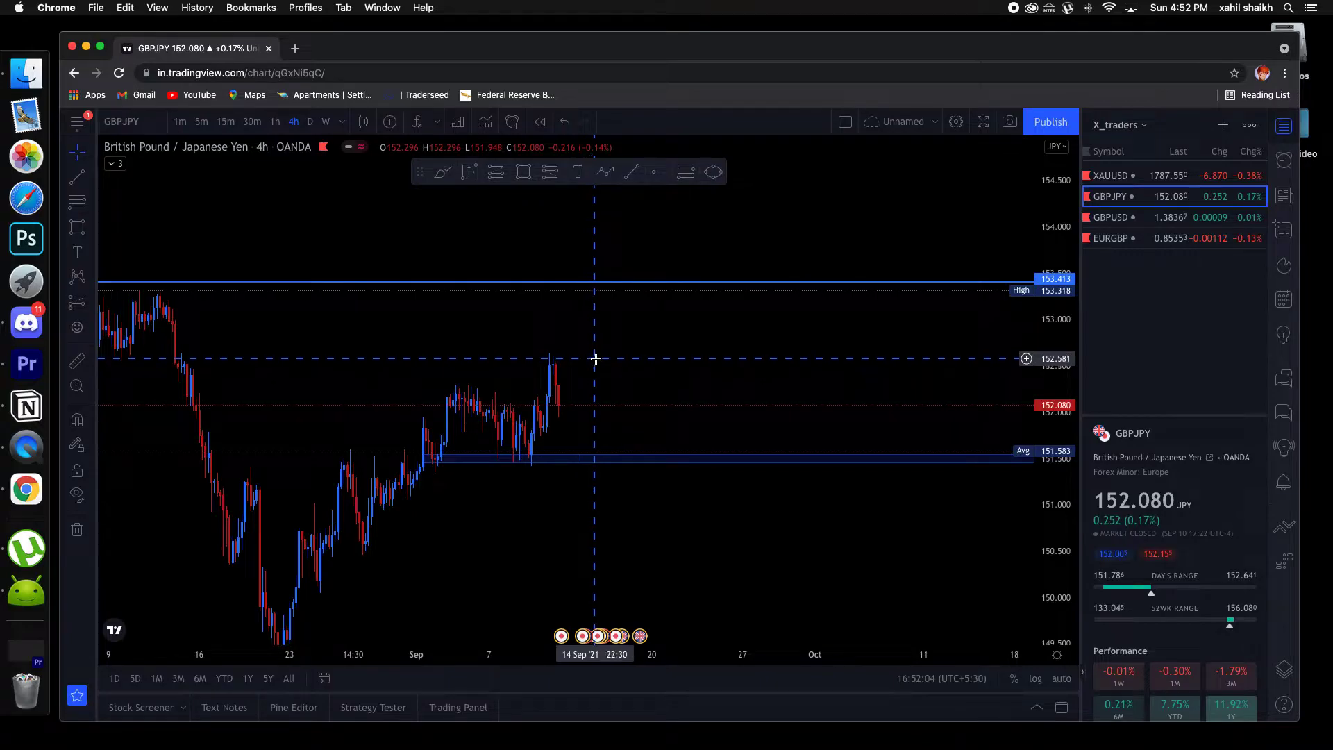
{"action": "scroll", "coordinate": [596, 359], "scroll_direction": "left", "scroll_amount": 3}
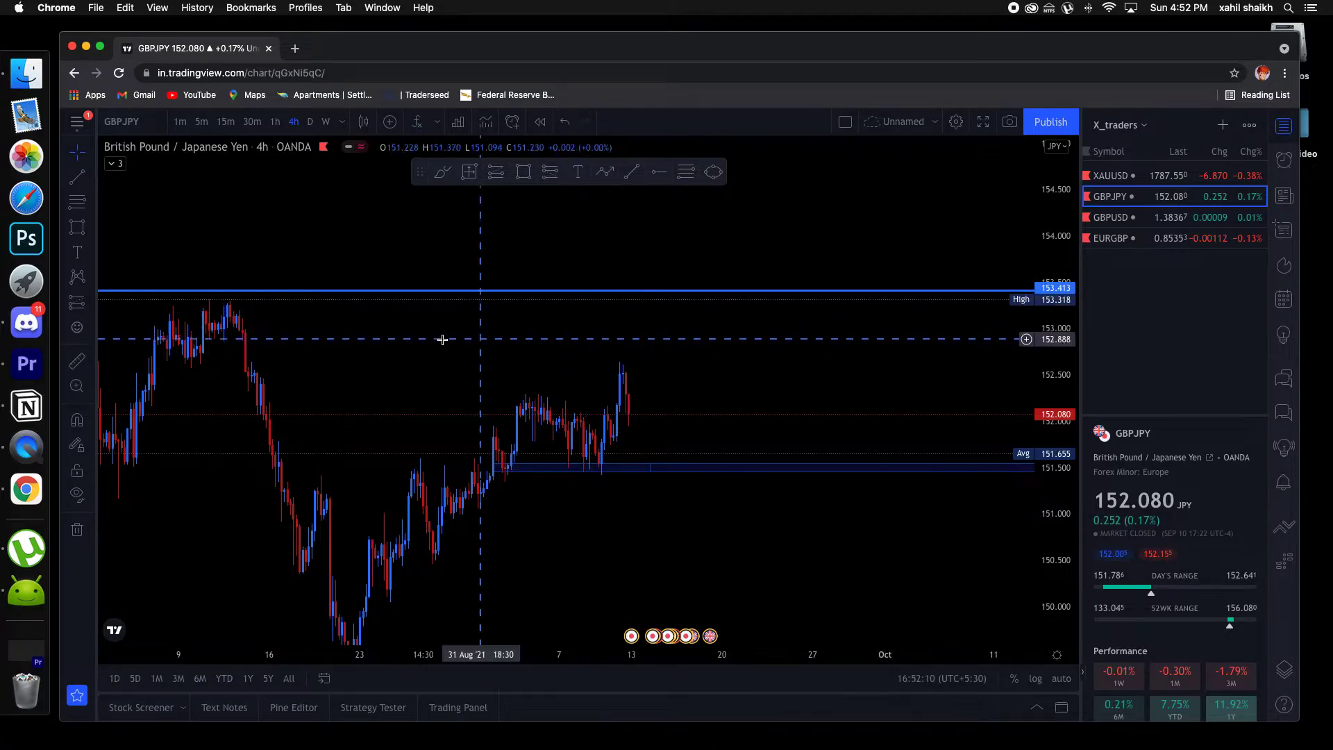
{"action": "left_click", "coordinate": [275, 122]}
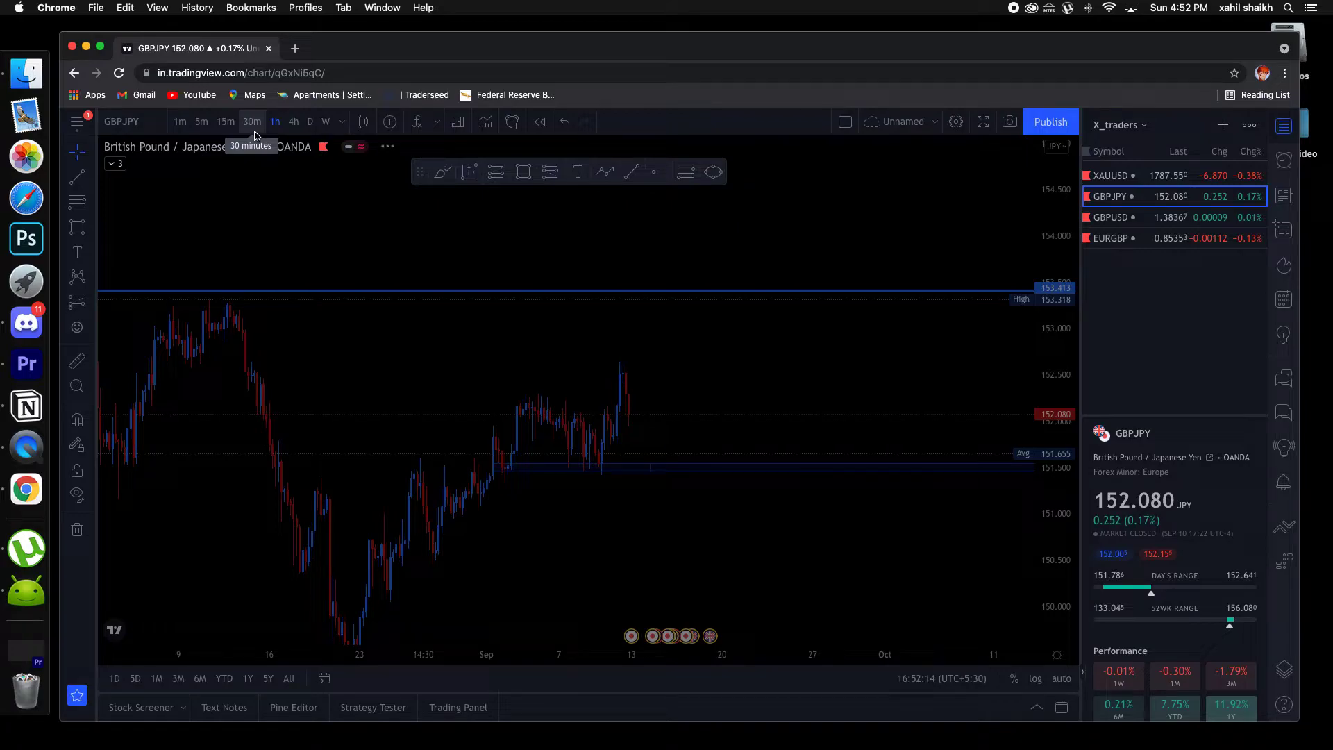
{"action": "left_click", "coordinate": [253, 130]}
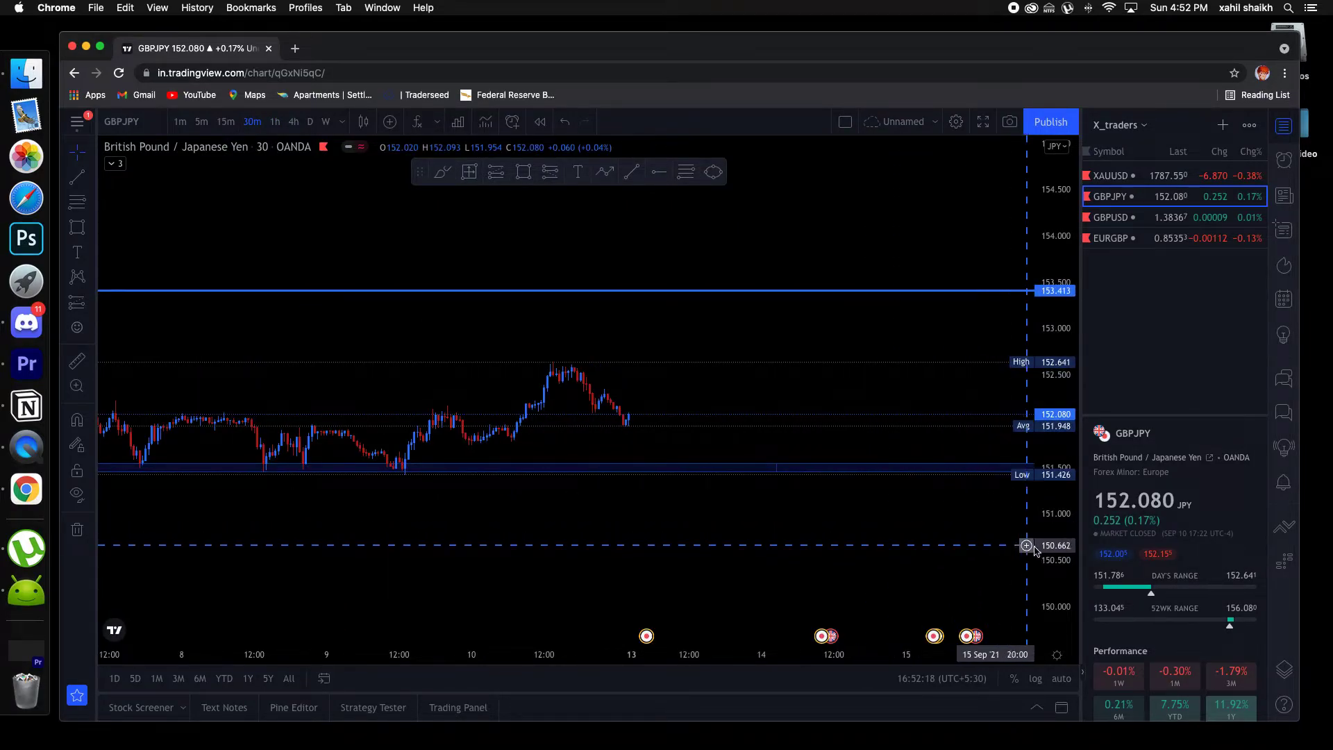
{"action": "left_click_drag", "start_coordinate": [1050, 558], "coordinate": [902, 239]}
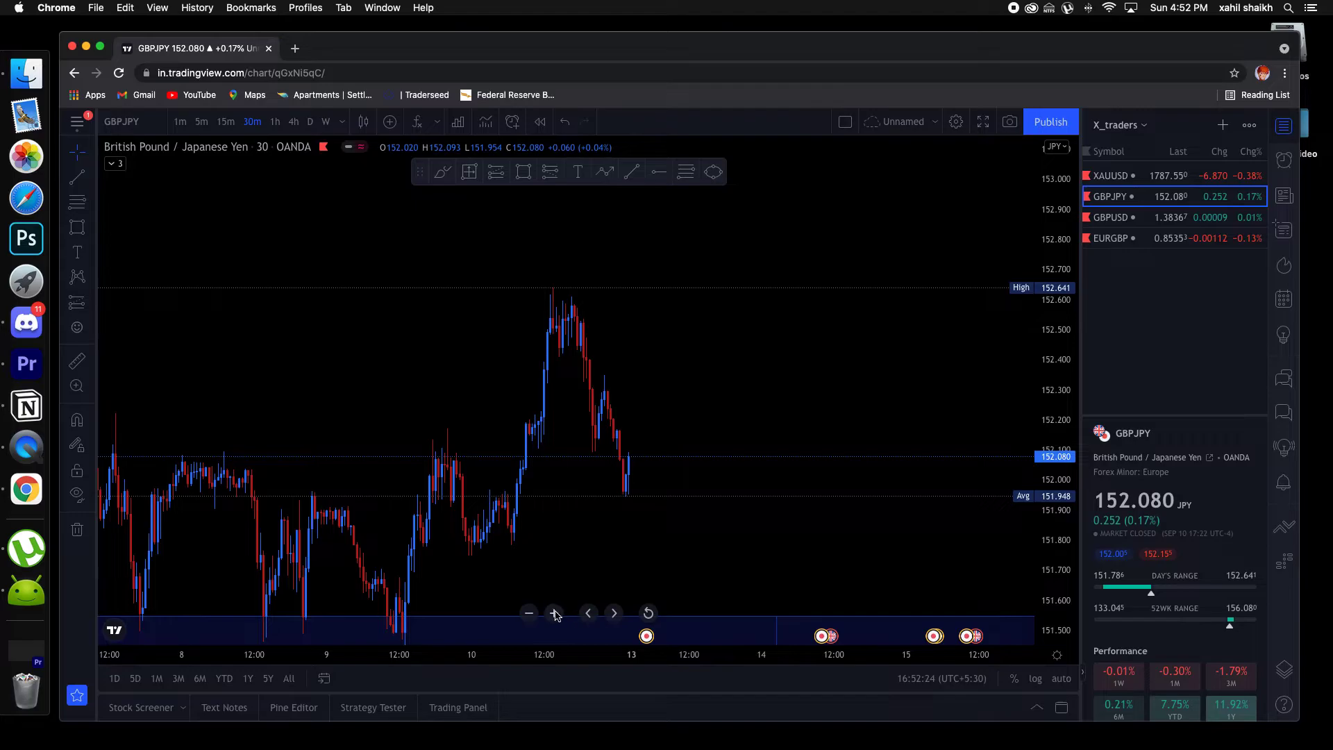
{"action": "left_click", "coordinate": [554, 612]}
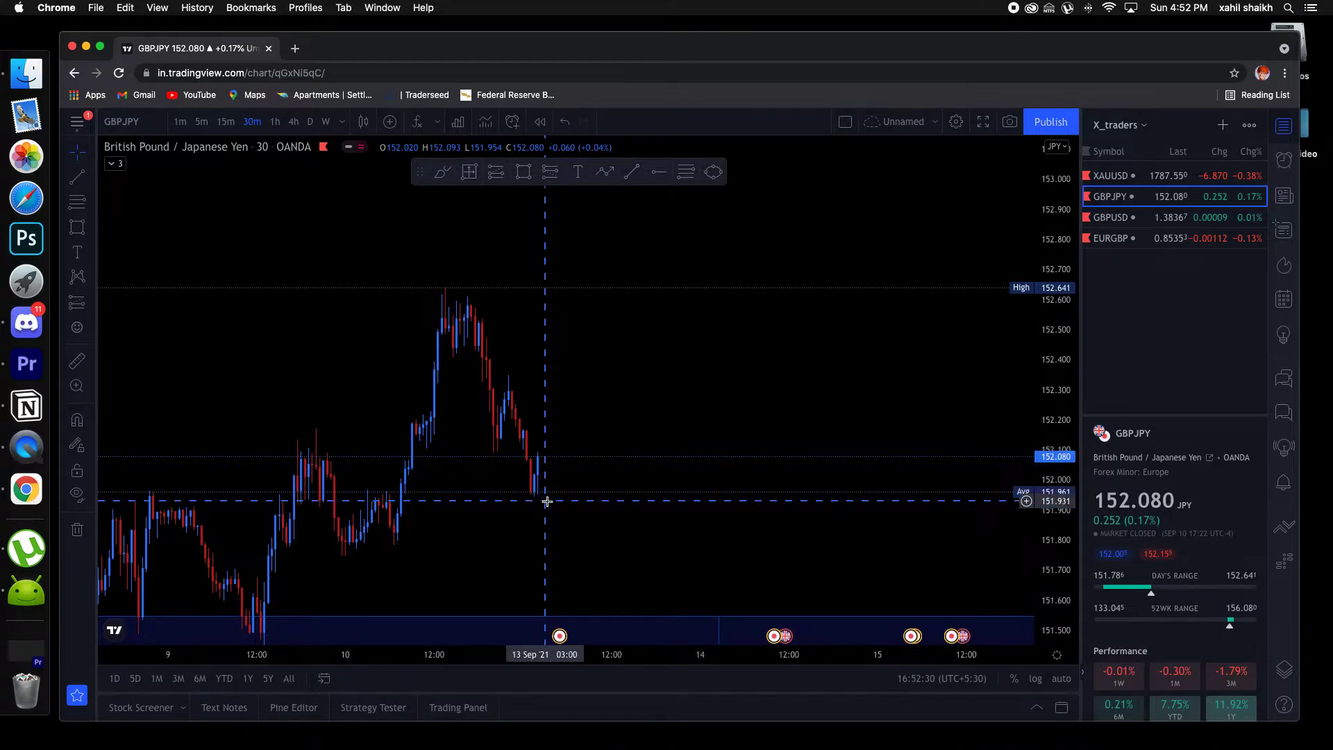
{"action": "left_click_drag", "start_coordinate": [547, 501], "coordinate": [491, 534]}
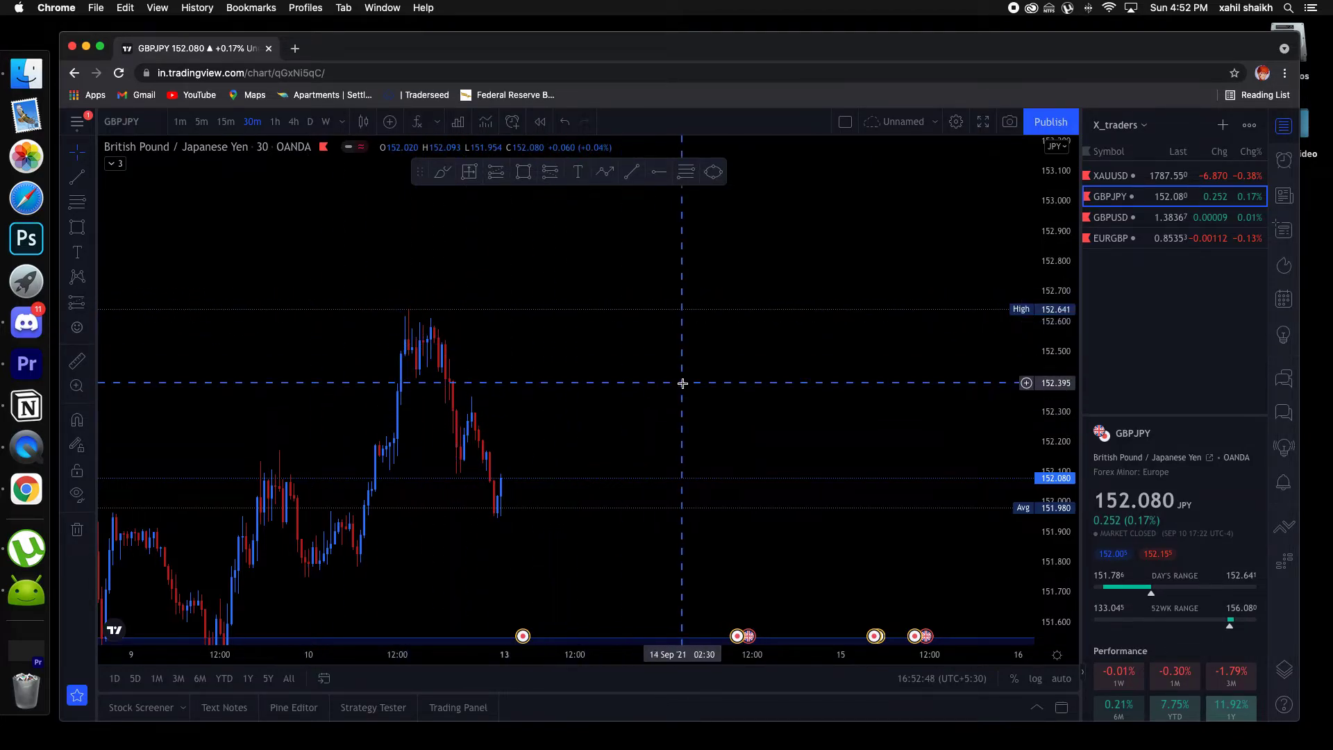
Open the GBPUSD daily chart and place a horizontal ray at about 1.35932 from 25 January 2021 along the lows
{"action": "left_click", "coordinate": [1114, 220]}
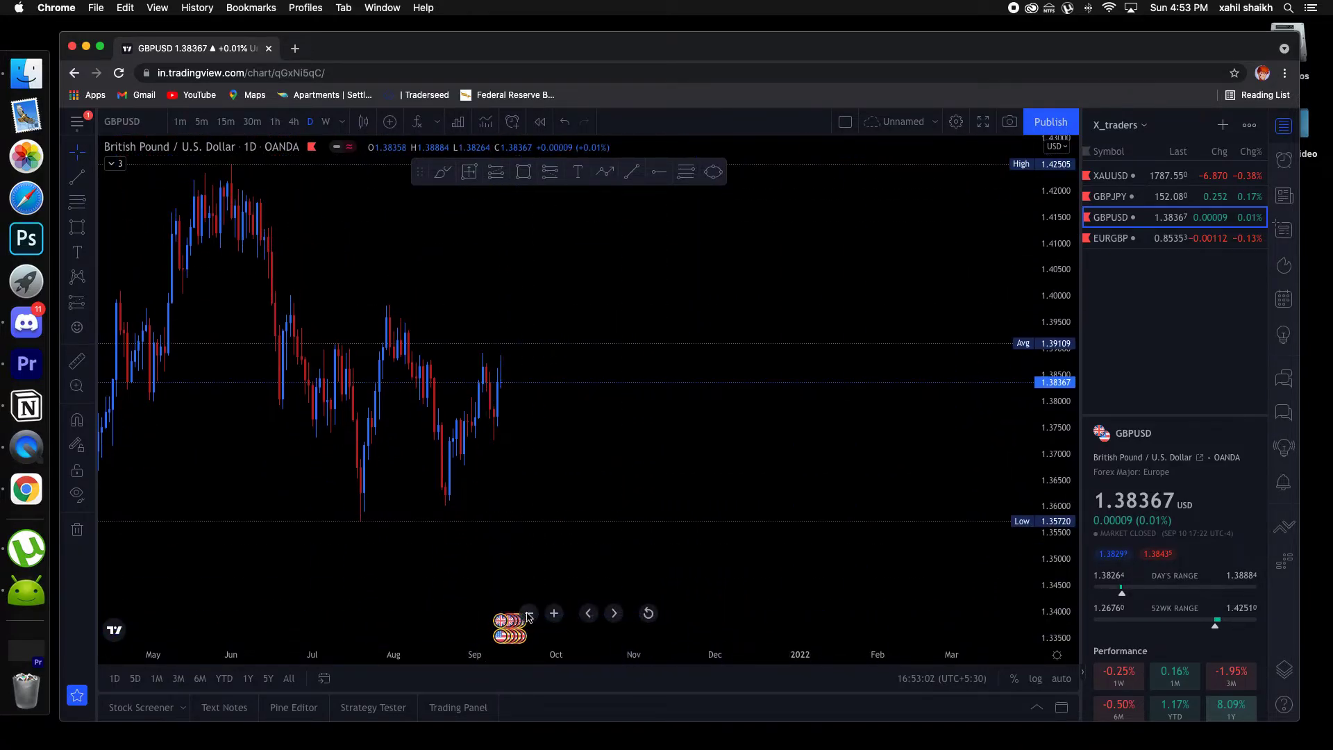
{"action": "left_click", "coordinate": [529, 613]}
{"action": "left_click_drag", "start_coordinate": [1060, 259], "coordinate": [961, 535]}
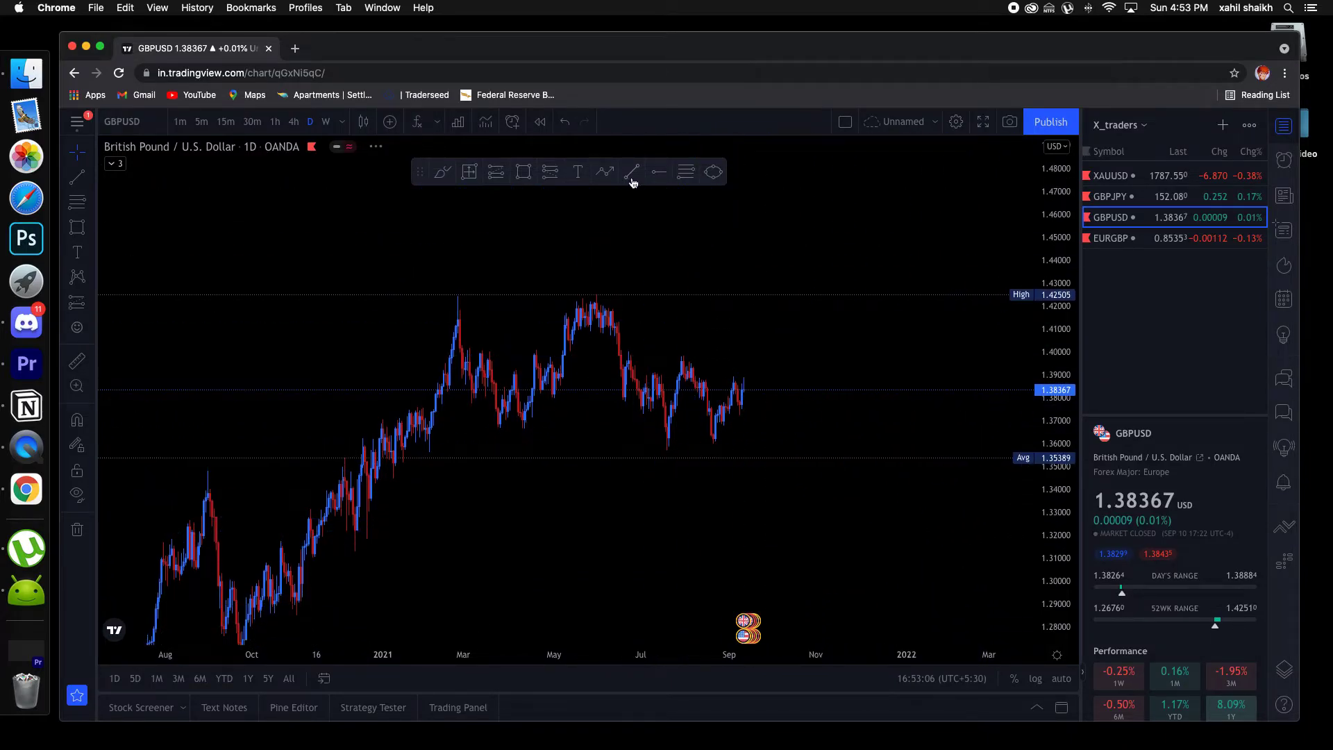
{"action": "left_click", "coordinate": [406, 448]}
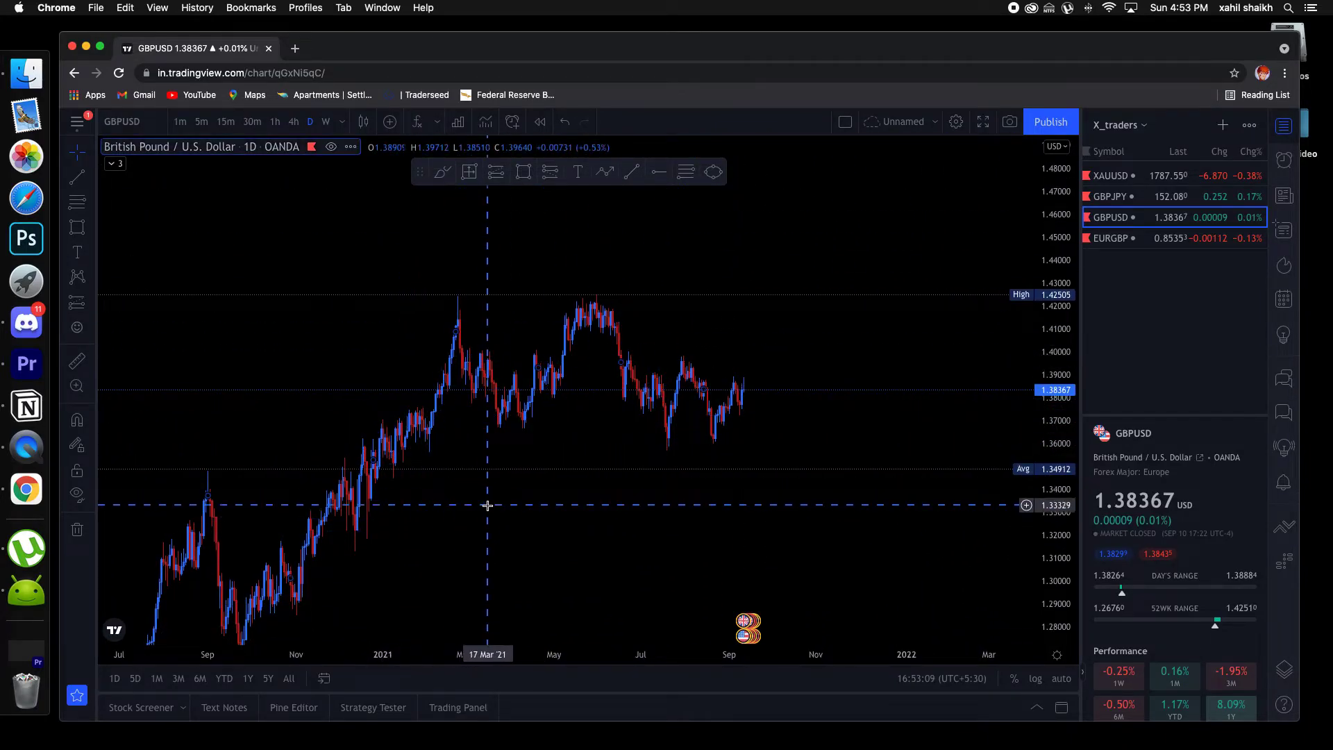
{"action": "left_click", "coordinate": [659, 171]}
{"action": "left_click", "coordinate": [417, 444]}
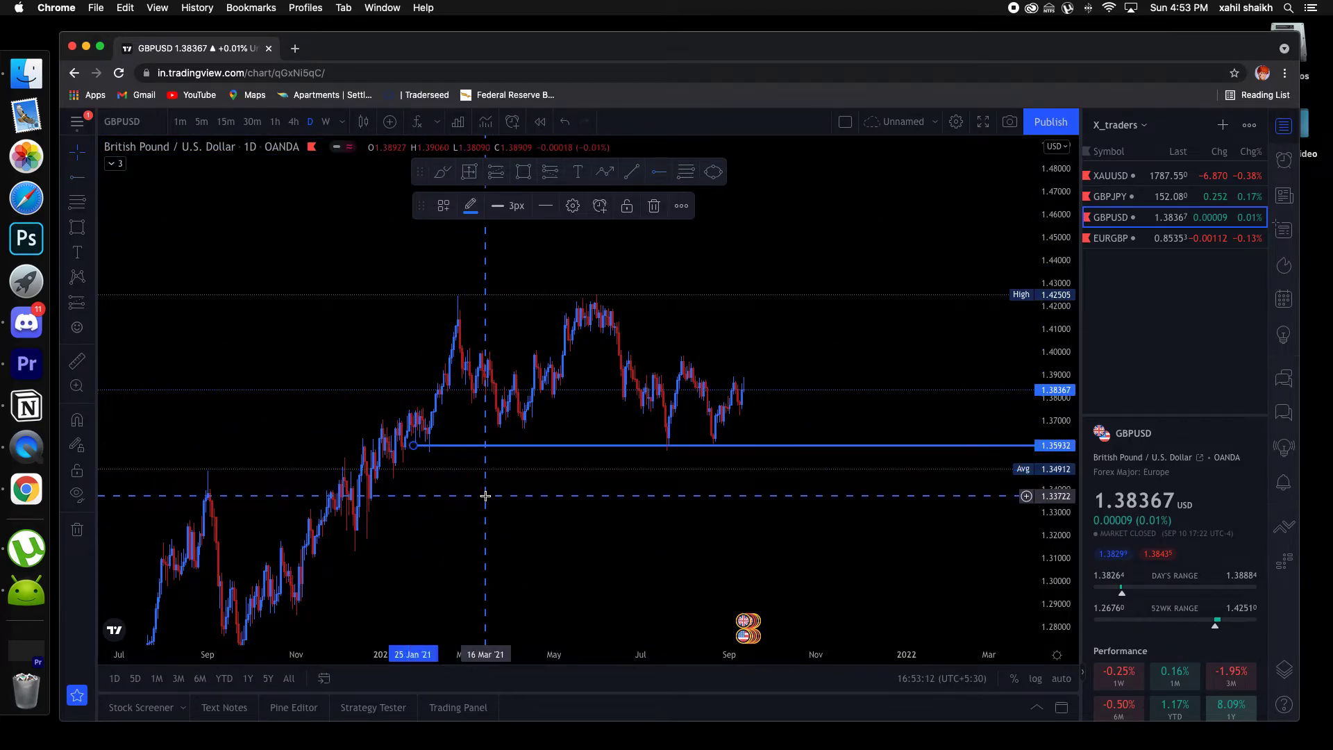
{"action": "scroll", "coordinate": [451, 487], "scroll_direction": "right", "scroll_amount": 3}
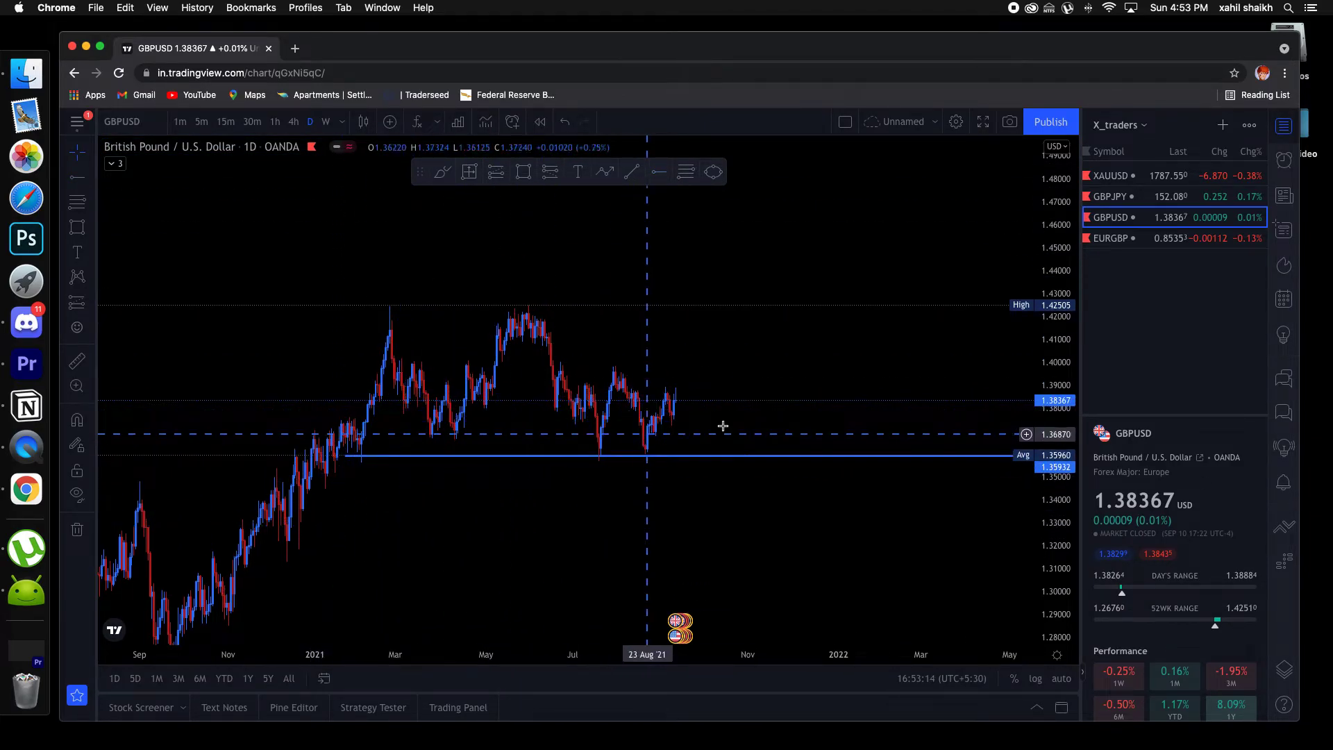
Place a second GBPUSD horizontal ray at about 1.38727 from the mid-August highs across the September highs
{"action": "mouse_move", "coordinate": [596, 566]}
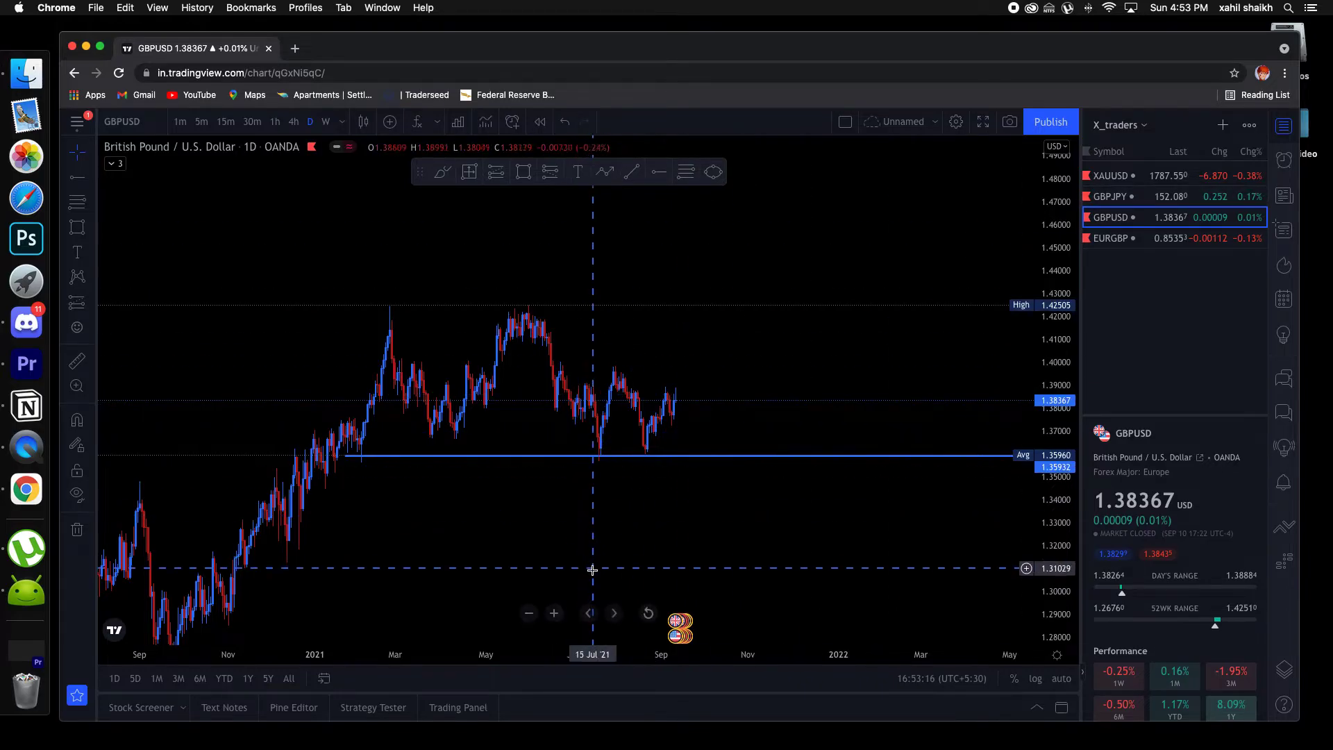
{"action": "left_click", "coordinate": [554, 613]}
{"action": "left_click_drag", "start_coordinate": [440, 529], "coordinate": [758, 518]}
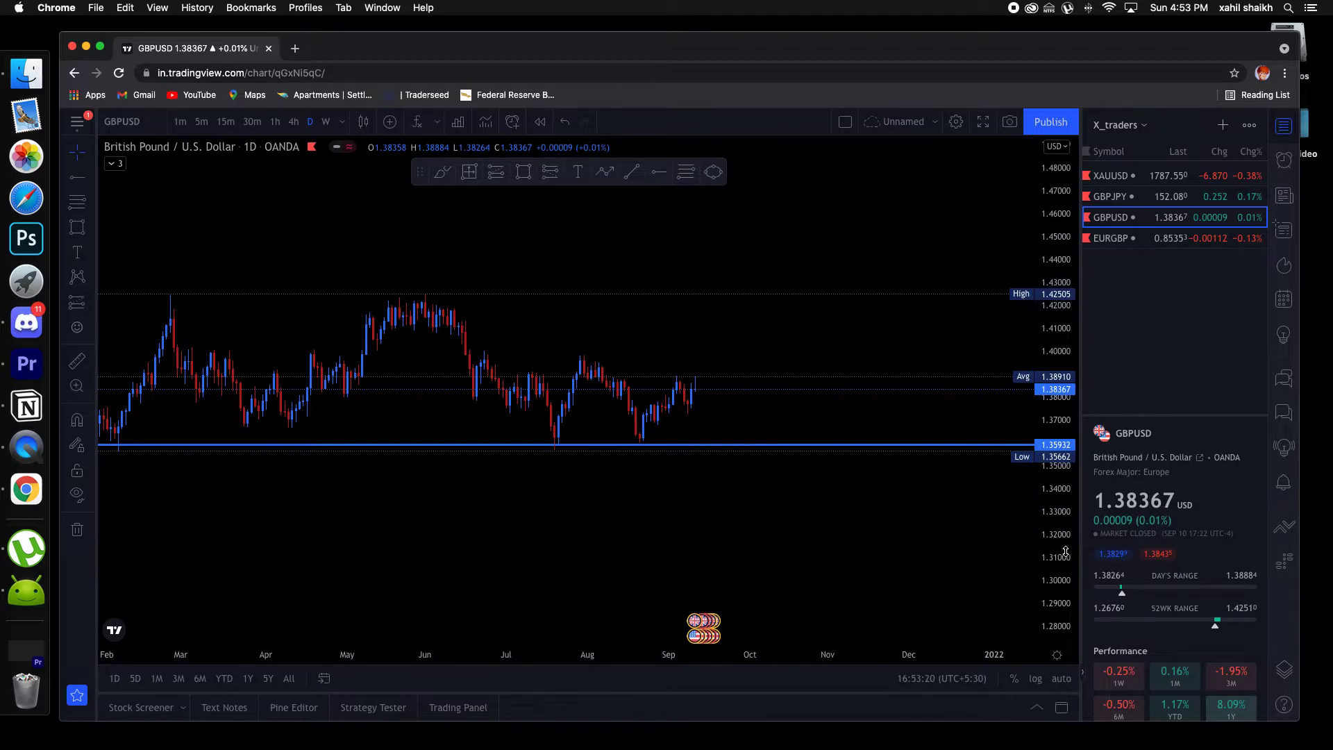
{"action": "left_click_drag", "start_coordinate": [1066, 552], "coordinate": [1057, 301]}
{"action": "left_click_drag", "start_coordinate": [694, 387], "coordinate": [680, 440]}
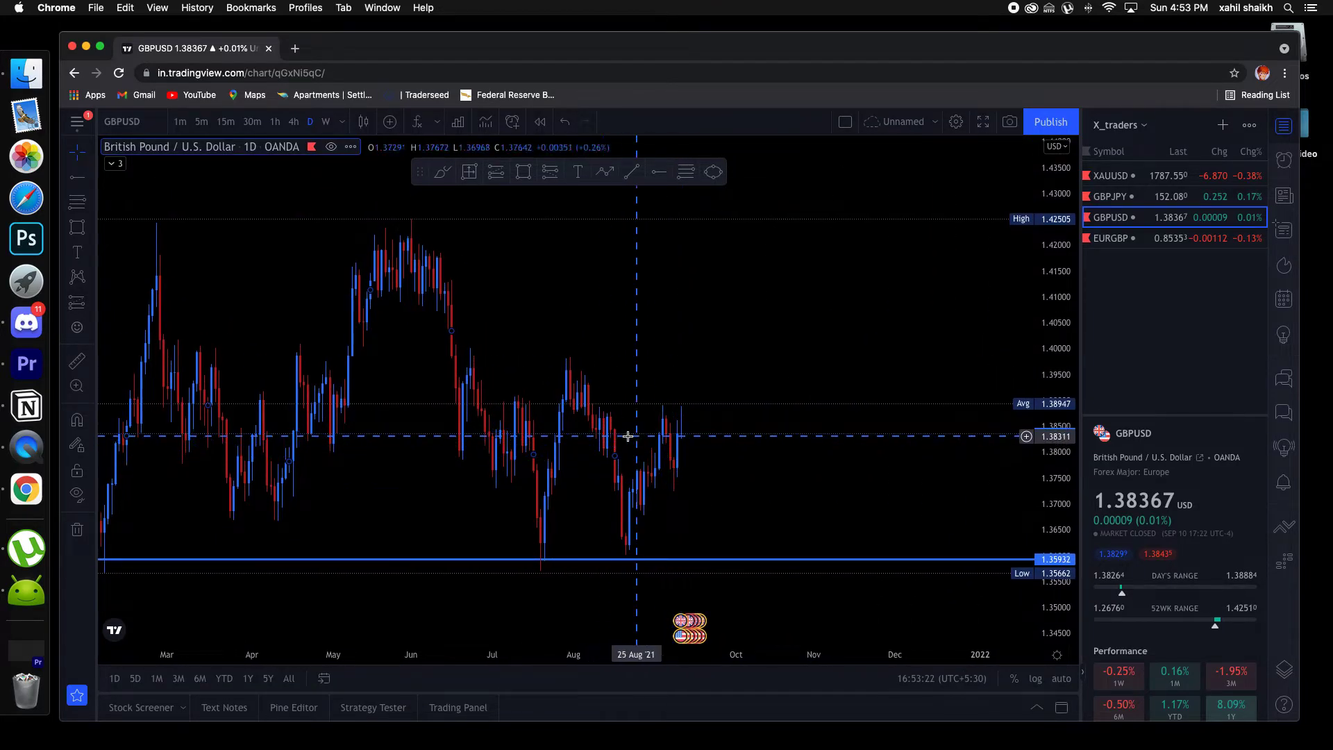
{"action": "left_click", "coordinate": [287, 124]}
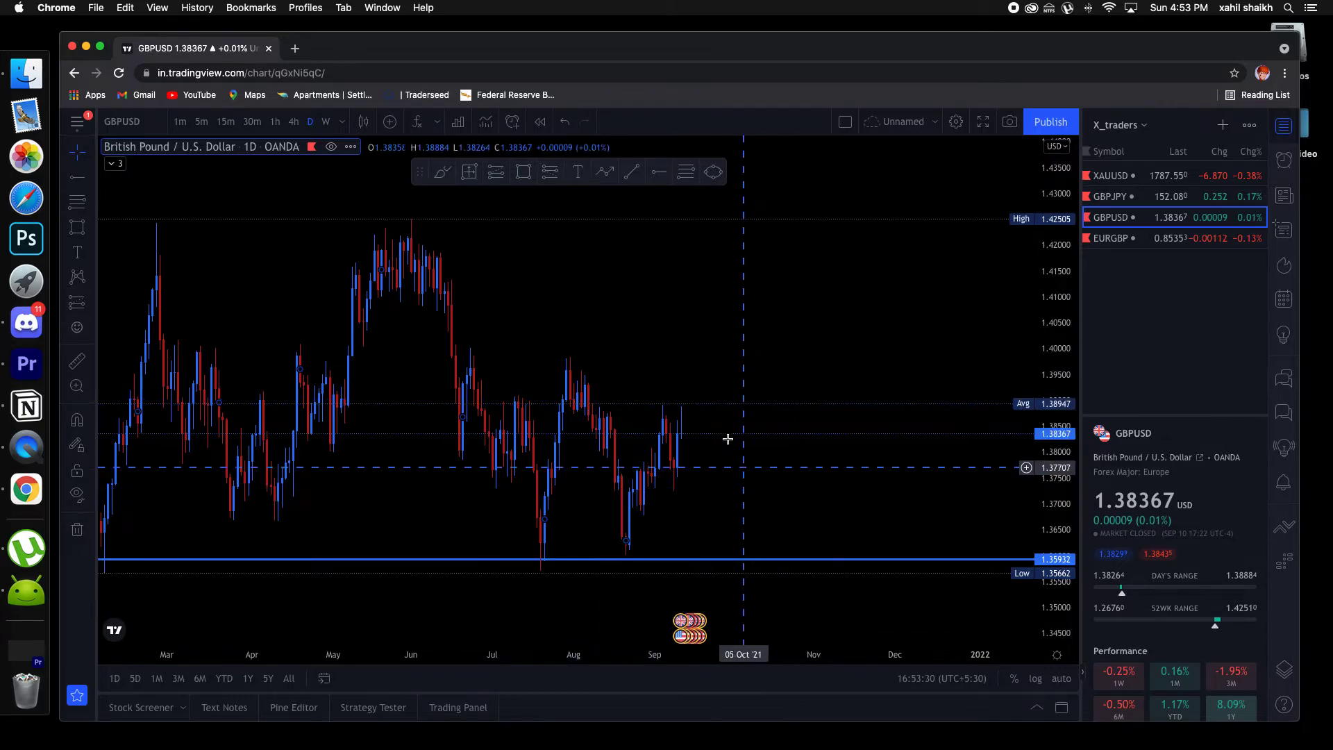
{"action": "left_click", "coordinate": [659, 173]}
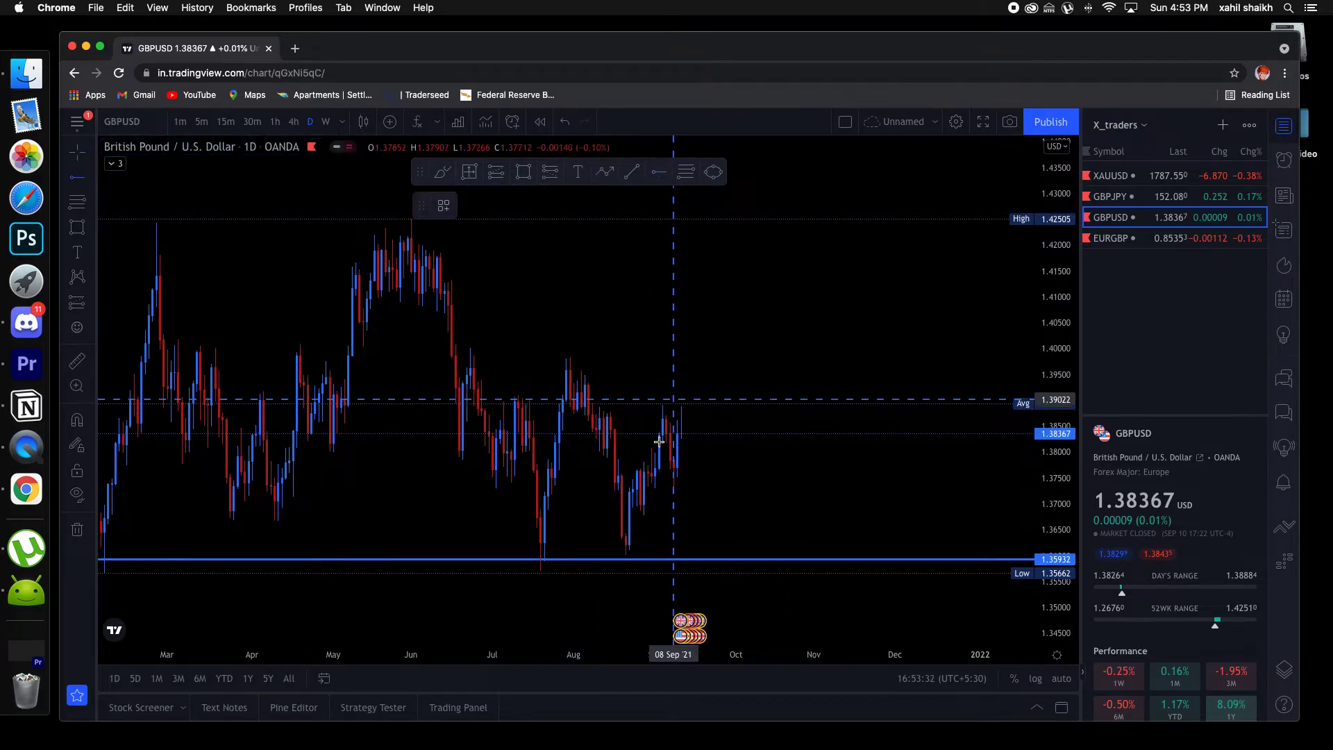
{"action": "left_click", "coordinate": [607, 415]}
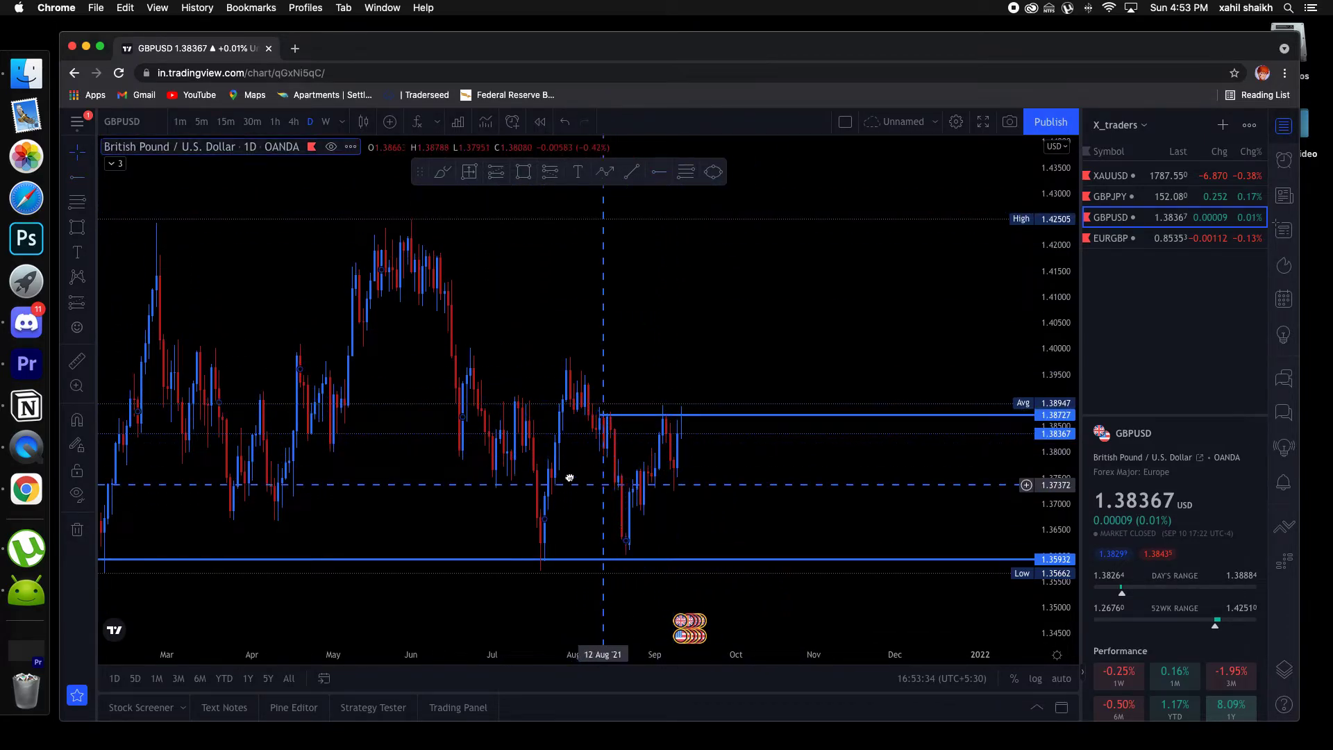
Switch GBPUSD to the 4-hour timeframe and raise the upper horizontal ray to about 1.38875
{"action": "scroll", "coordinate": [566, 477], "scroll_direction": "right", "scroll_amount": 3}
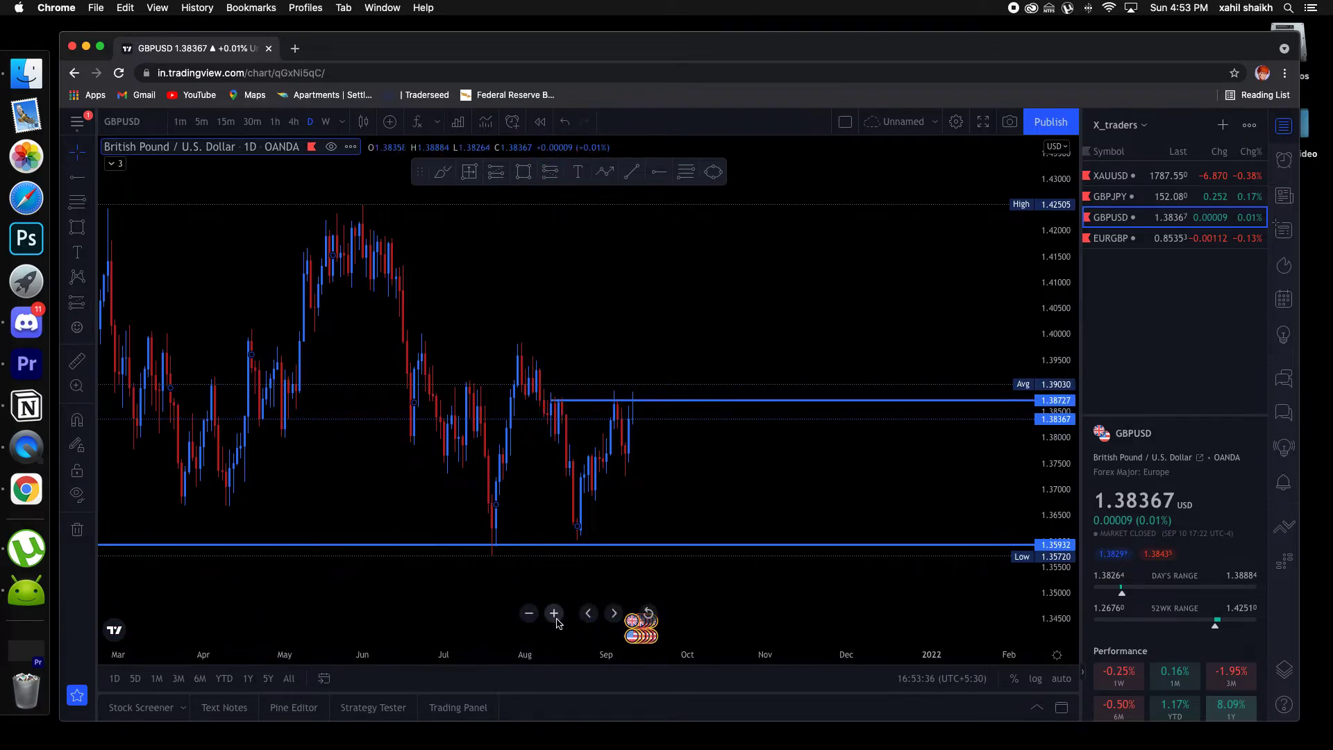
{"action": "scroll", "coordinate": [462, 515], "scroll_direction": "up", "scroll_amount": 5}
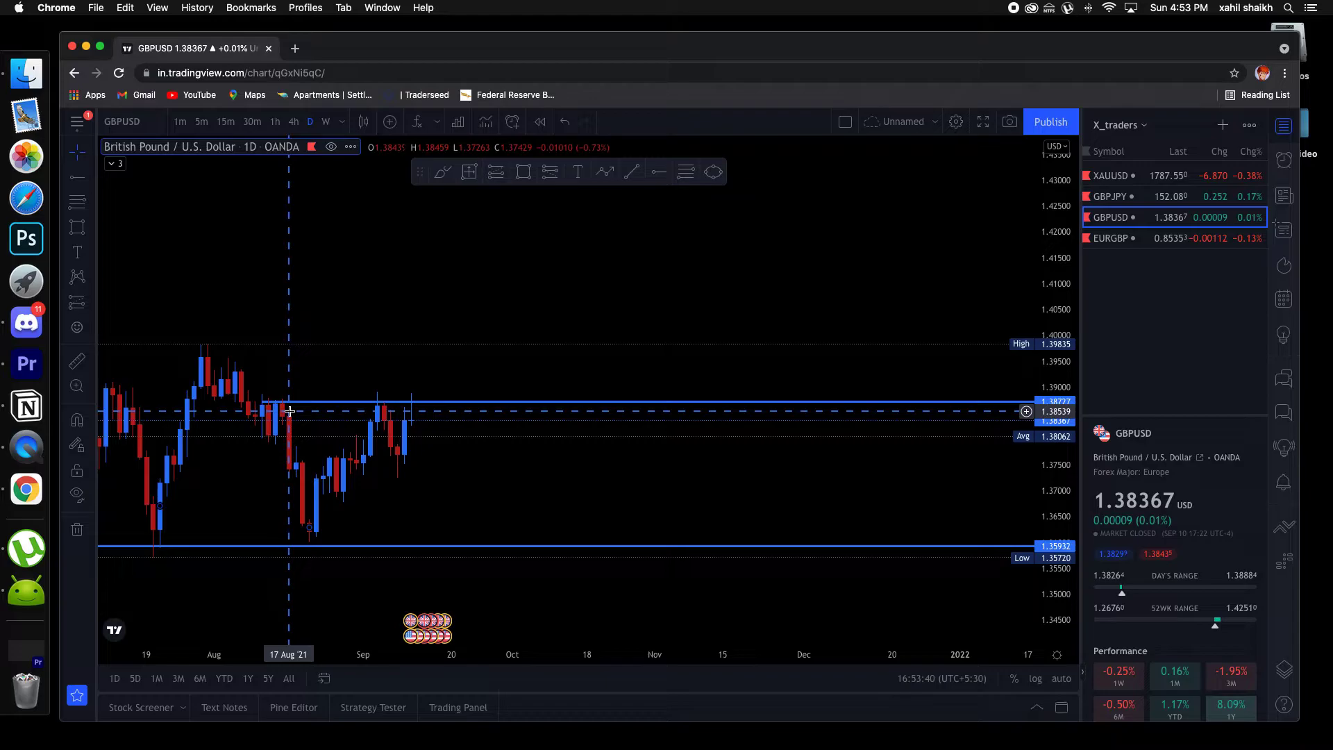
{"action": "left_click", "coordinate": [294, 122]}
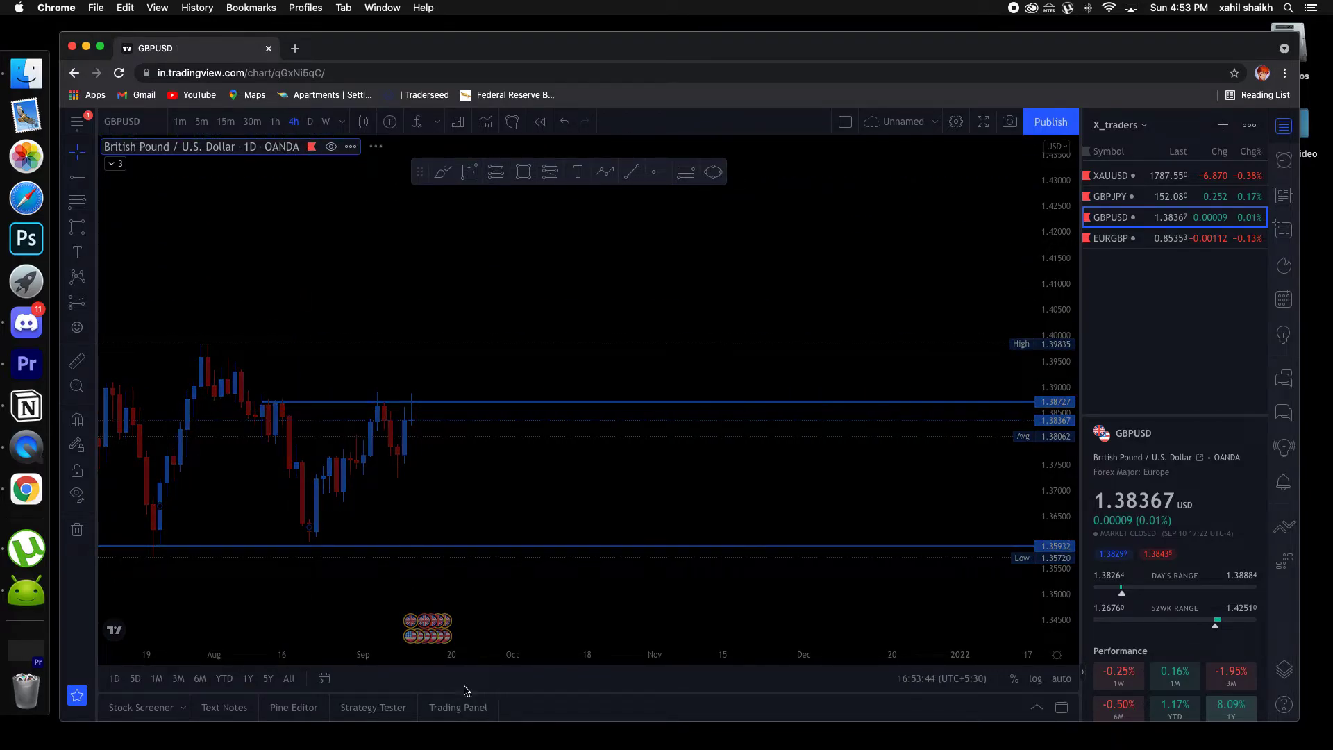
{"action": "left_click", "coordinate": [528, 616]}
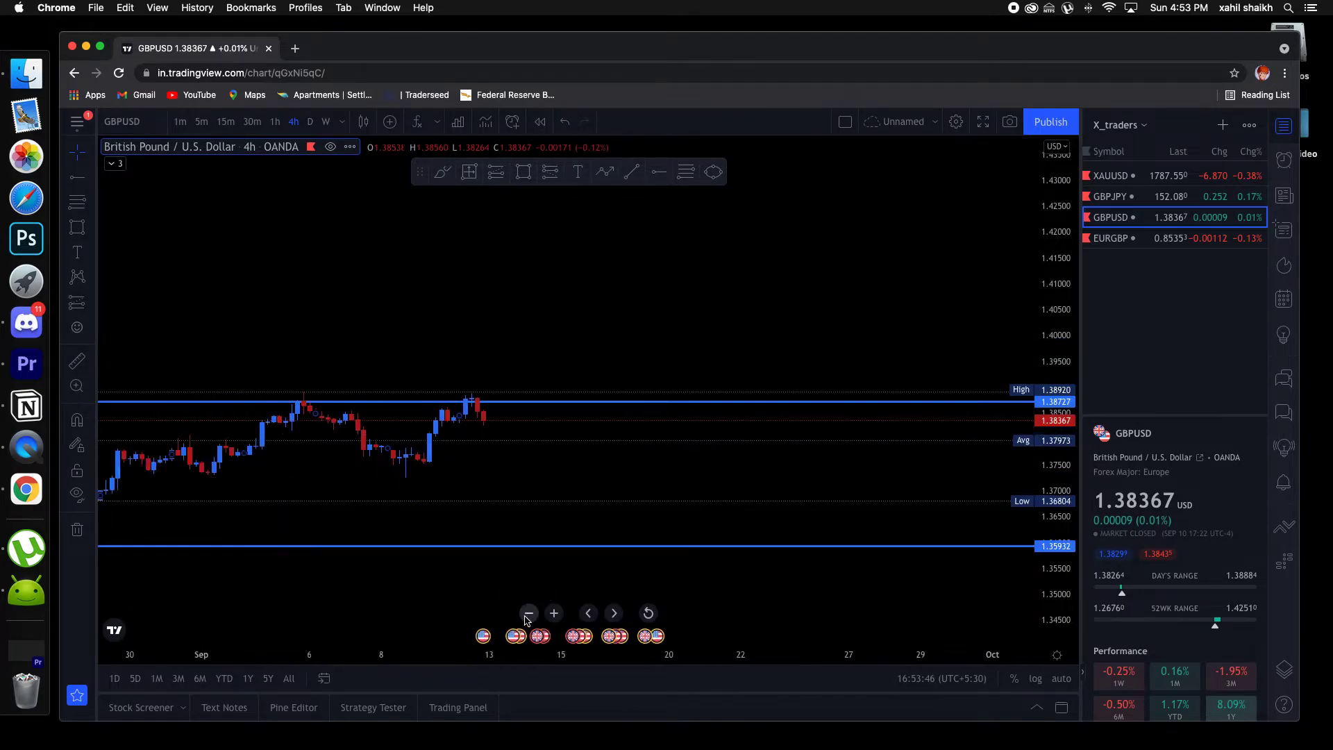
{"action": "left_click", "coordinate": [529, 616]}
{"action": "left_click", "coordinate": [528, 616]}
{"action": "left_click_drag", "start_coordinate": [468, 502], "coordinate": [402, 504]}
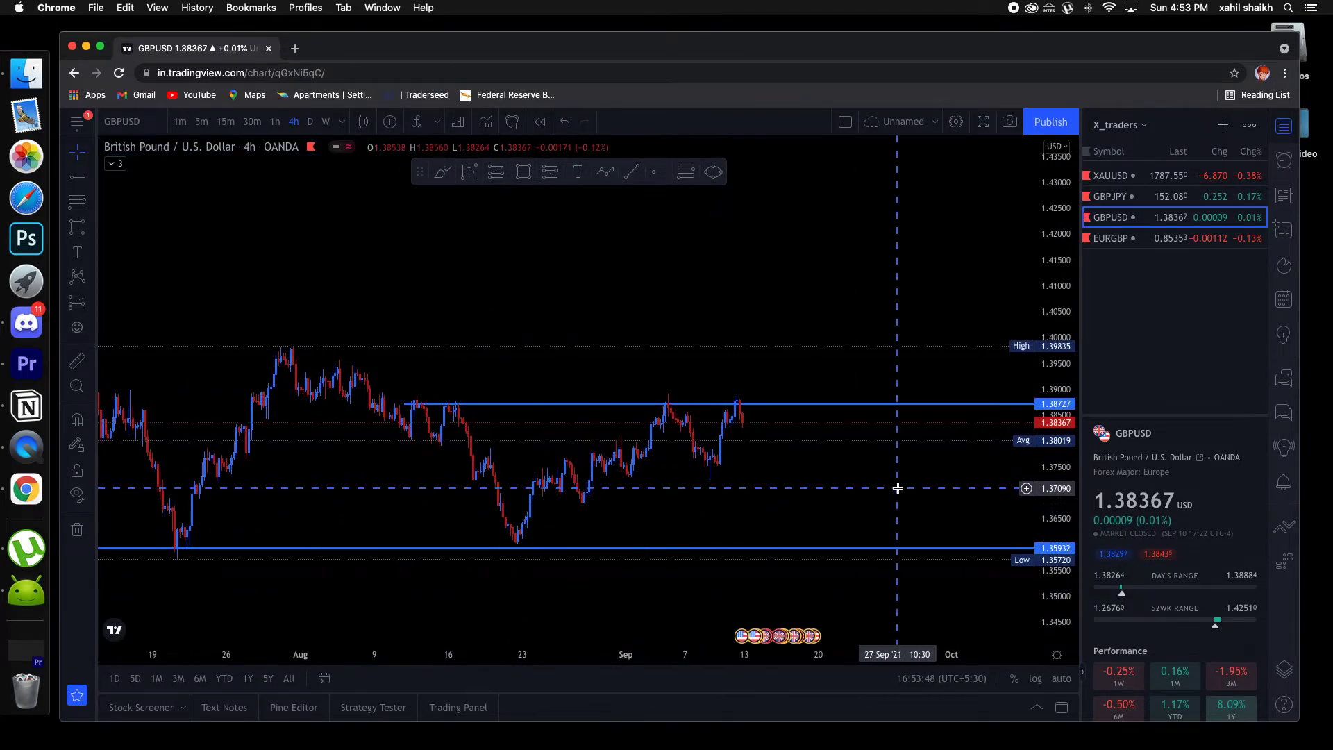
{"action": "left_click_drag", "start_coordinate": [406, 404], "coordinate": [406, 396]}
Draw a thin right-extending rectangle from 8 September between about 1.38297 and 1.38366 on the 4-hour GBPUSD chart, and delete it
{"action": "left_click_drag", "start_coordinate": [476, 468], "coordinate": [467, 489]}
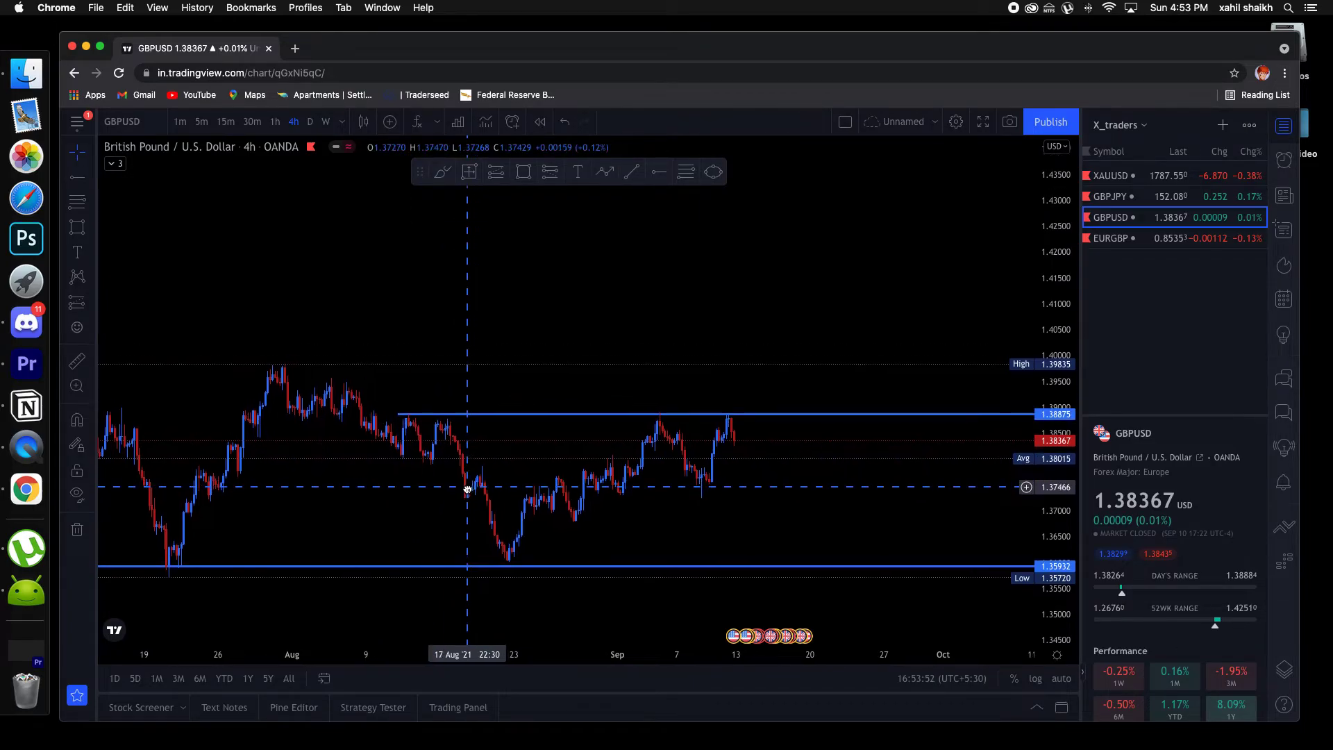
{"action": "left_click_drag", "start_coordinate": [1063, 509], "coordinate": [1035, 404]}
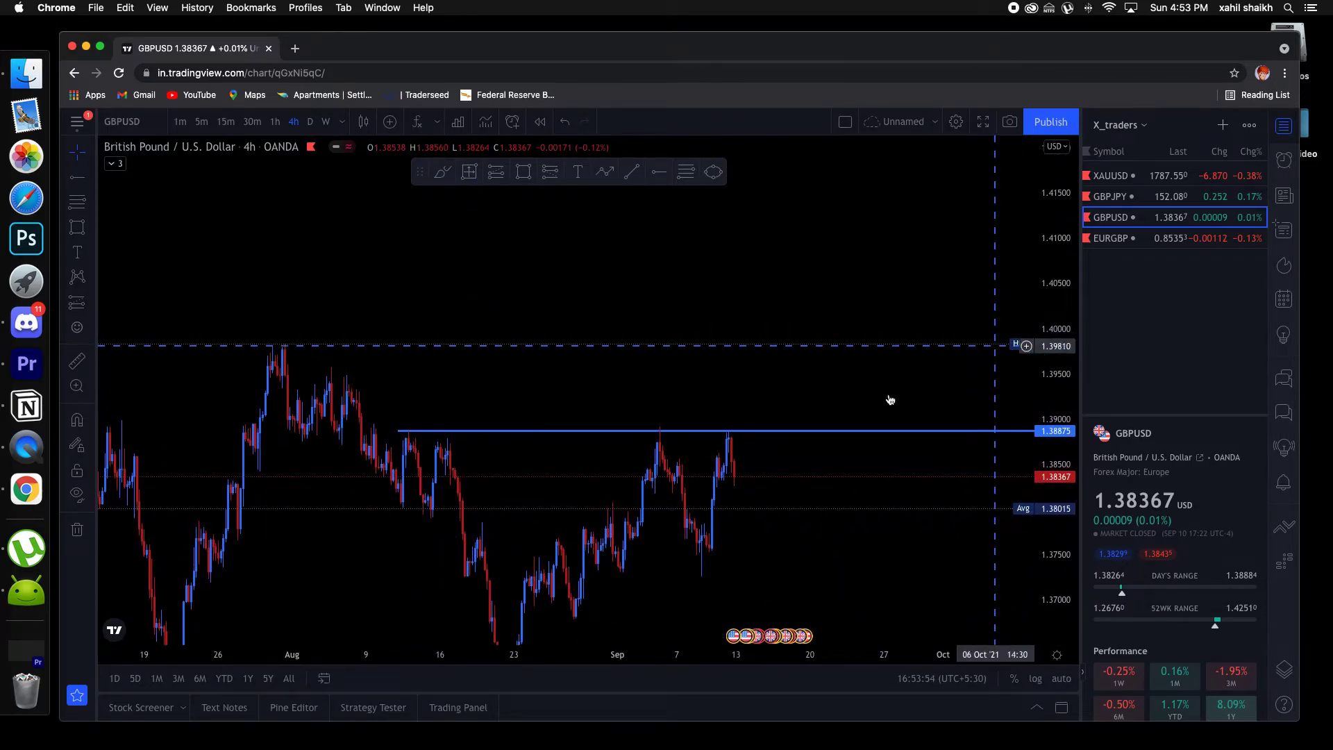
{"action": "left_click_drag", "start_coordinate": [611, 553], "coordinate": [549, 458]}
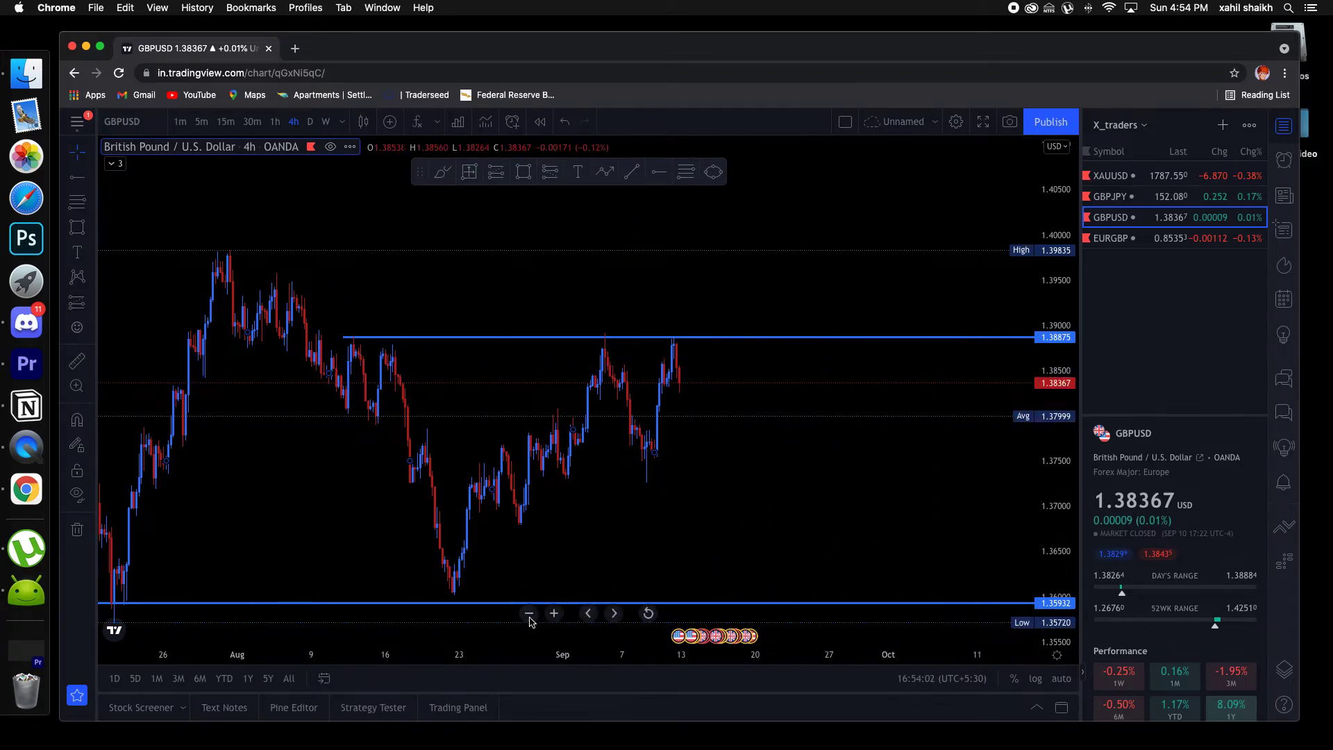
{"action": "left_click", "coordinate": [554, 614]}
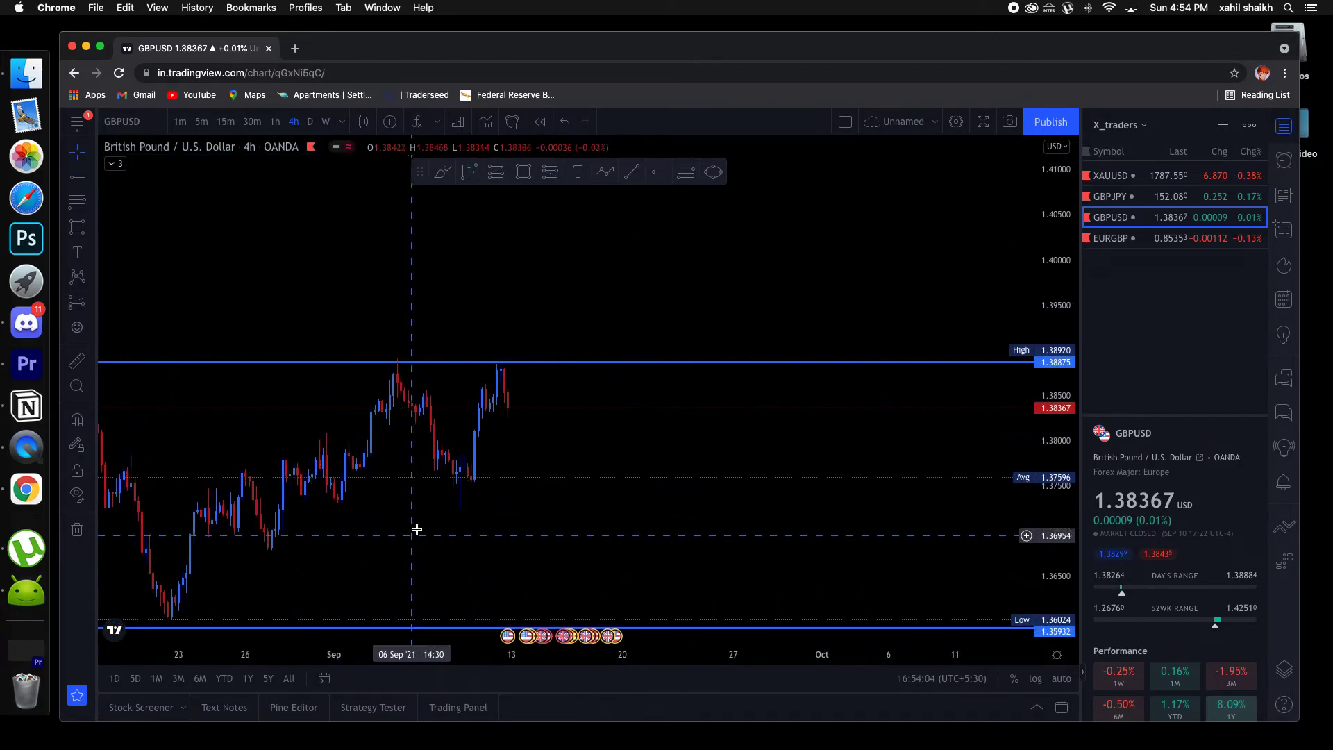
{"action": "left_click", "coordinate": [522, 173]}
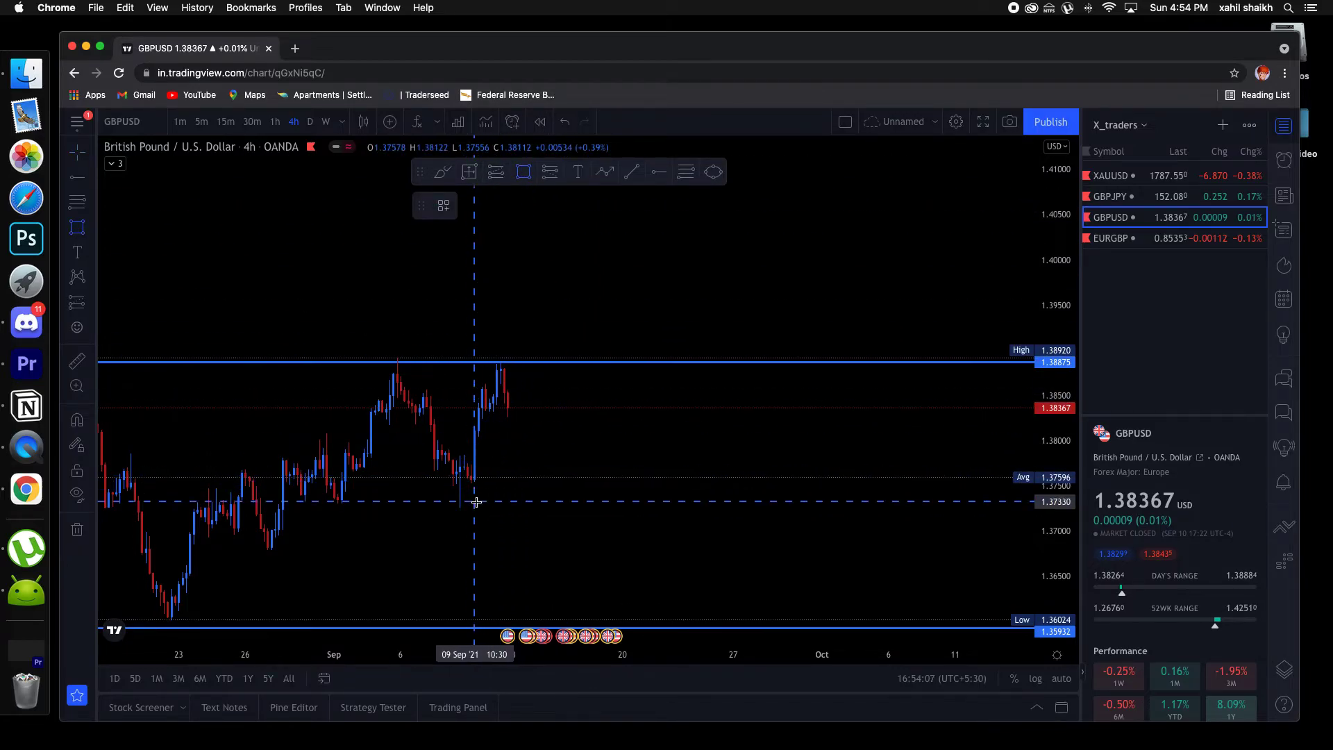
{"action": "left_click", "coordinate": [463, 414]}
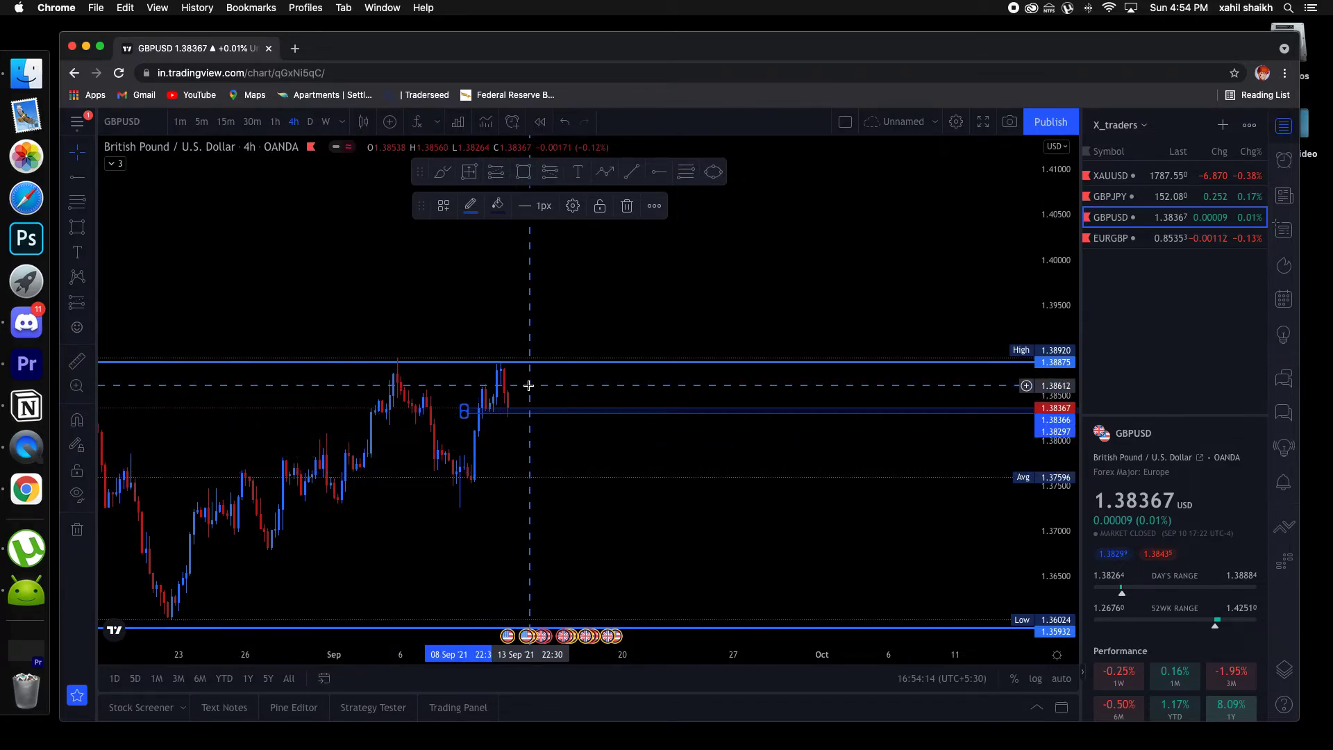
{"action": "left_click", "coordinate": [628, 205]}
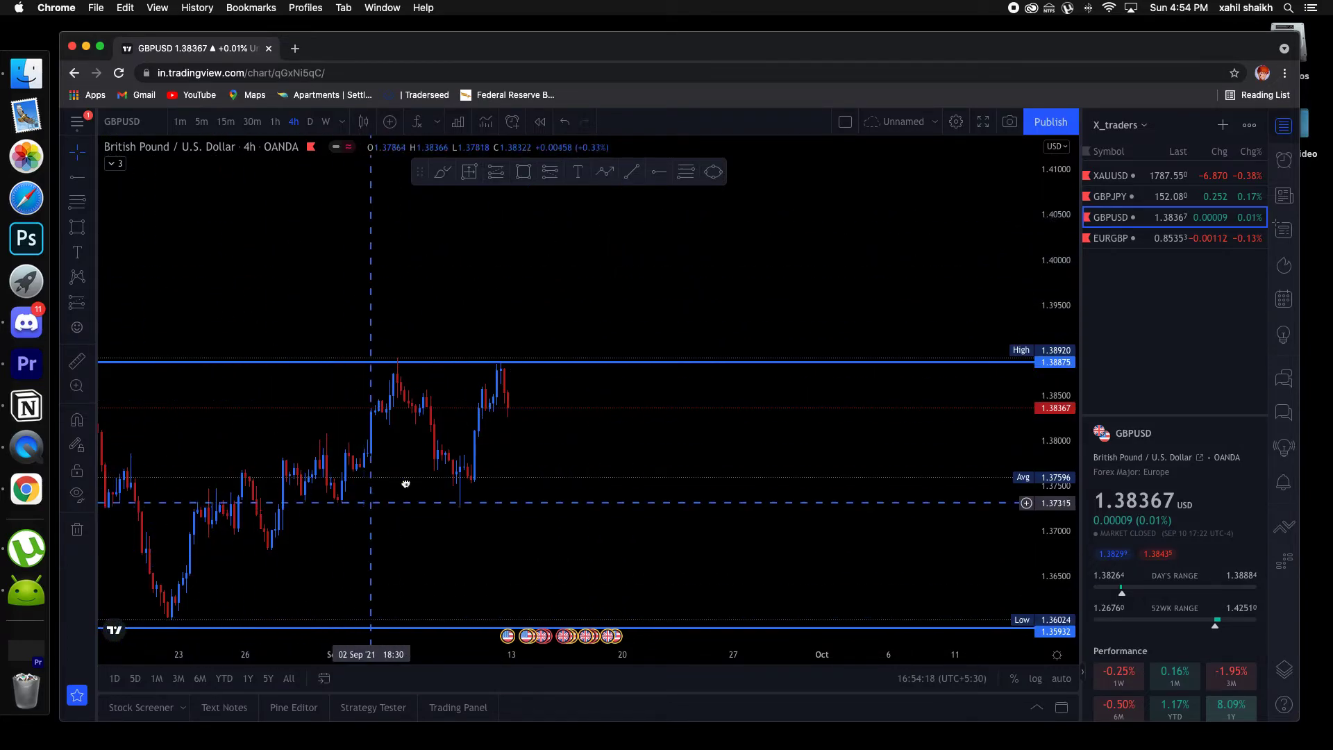
{"action": "left_click_drag", "start_coordinate": [389, 493], "coordinate": [528, 417]}
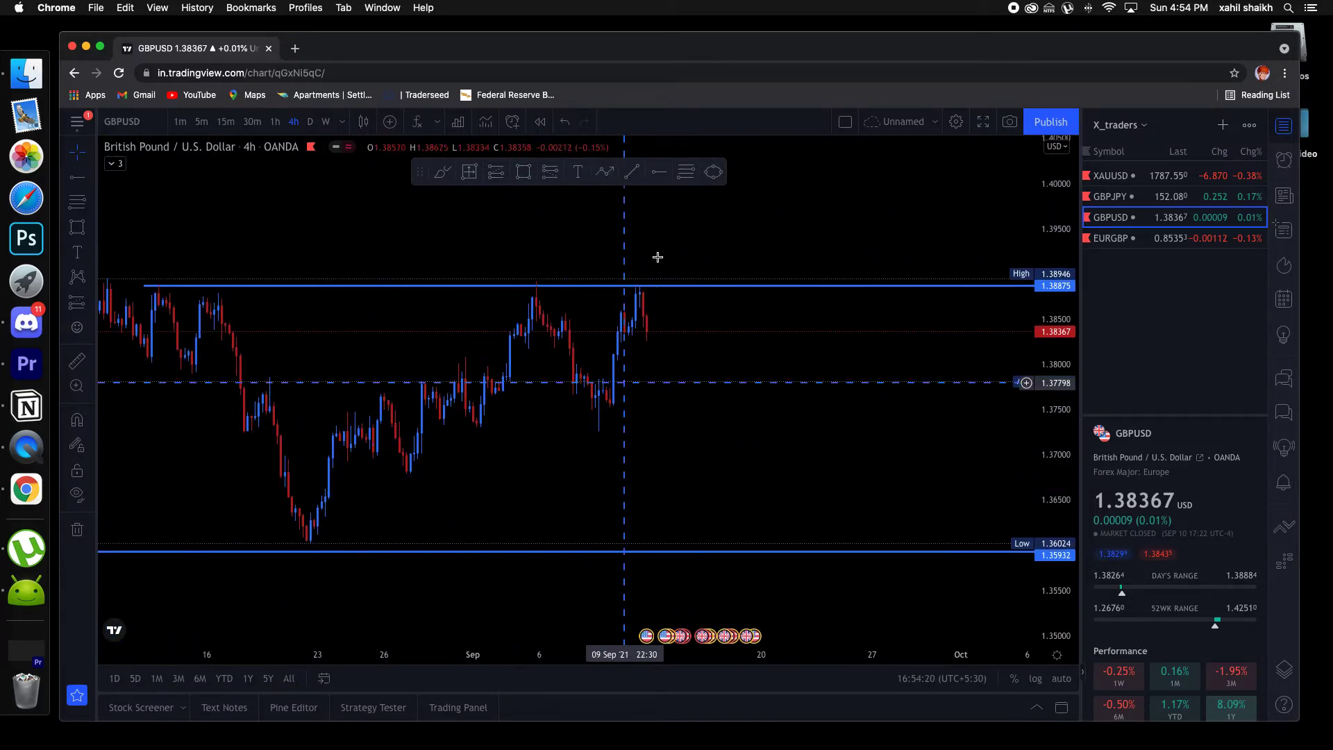
Draw a rising trend line under the GBPUSD lows from about 1.36017 on 20 August to about 1.38128 on 17 September
{"action": "left_click", "coordinate": [632, 173]}
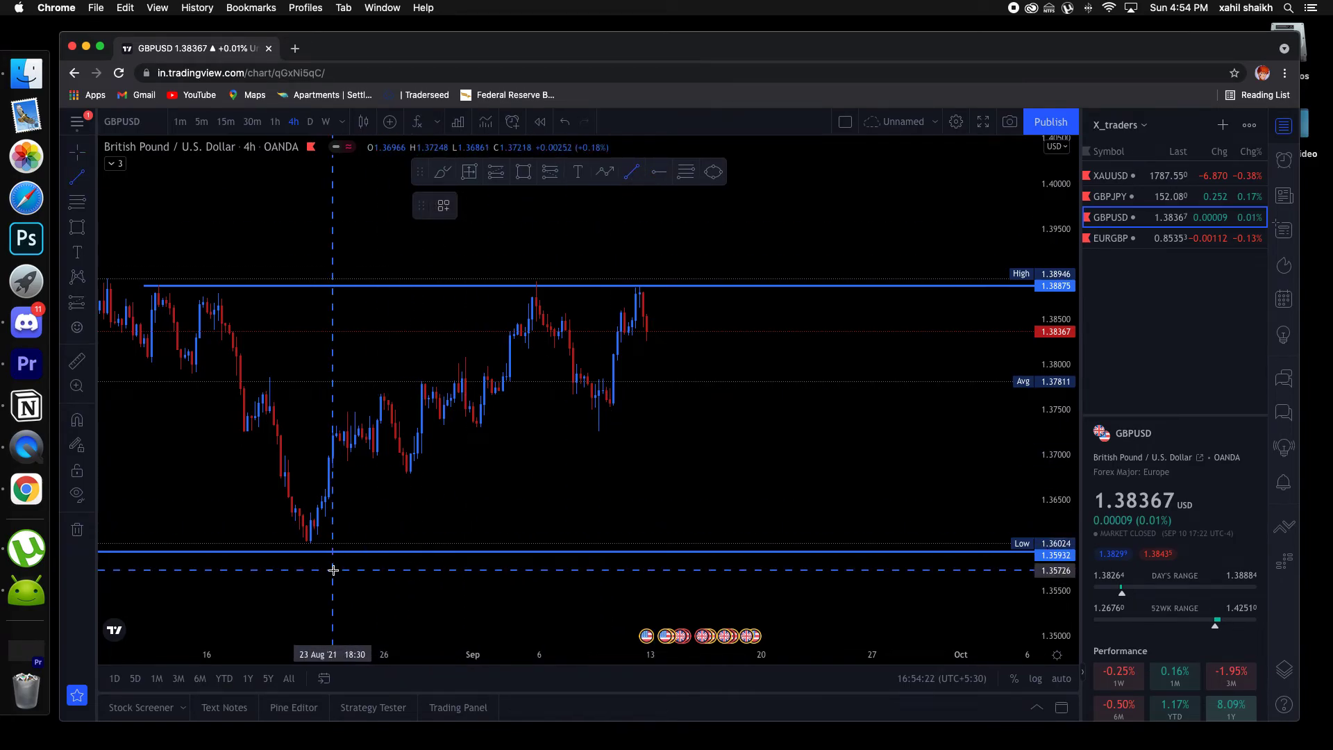
{"action": "left_click", "coordinate": [312, 544]}
{"action": "left_click", "coordinate": [754, 354]}
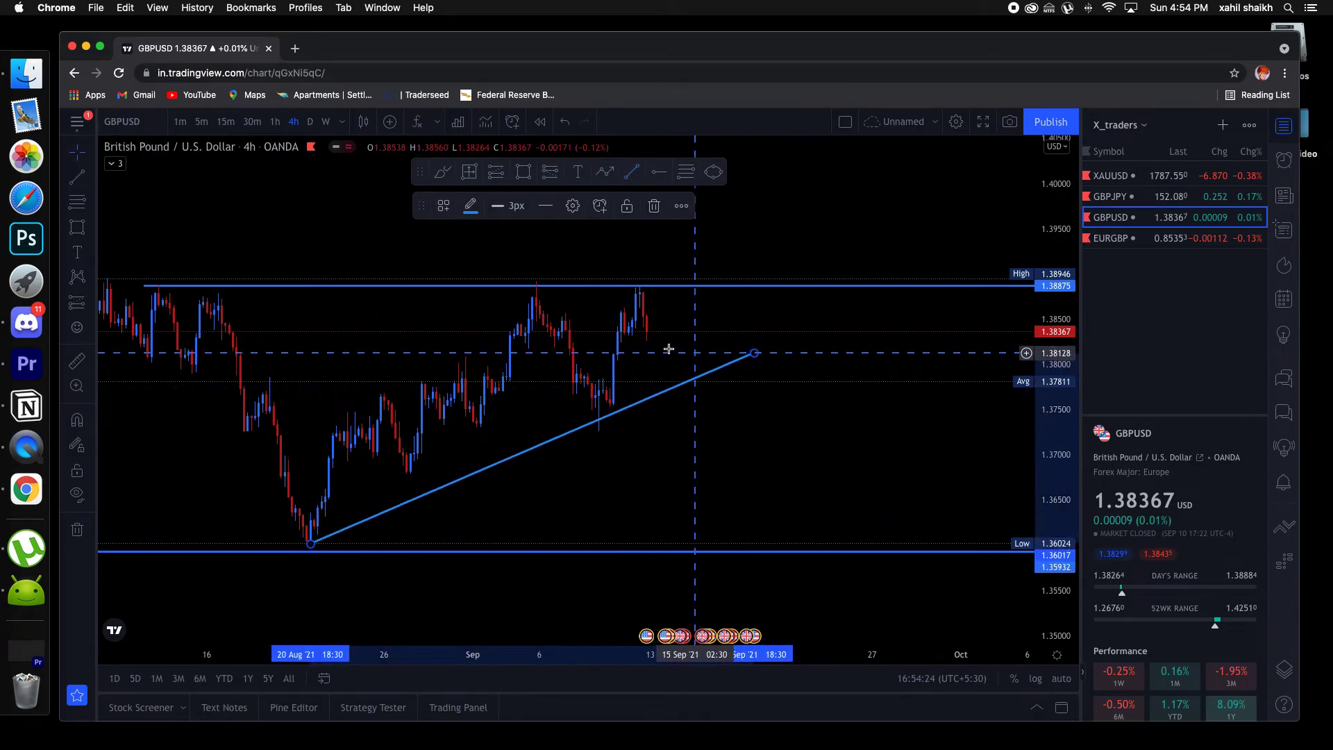
Sketch a bullish path from about 1.38405 down to the trend line, up through the 1.38875 ray, back to retest it, and higher
{"action": "left_click", "coordinate": [612, 170]}
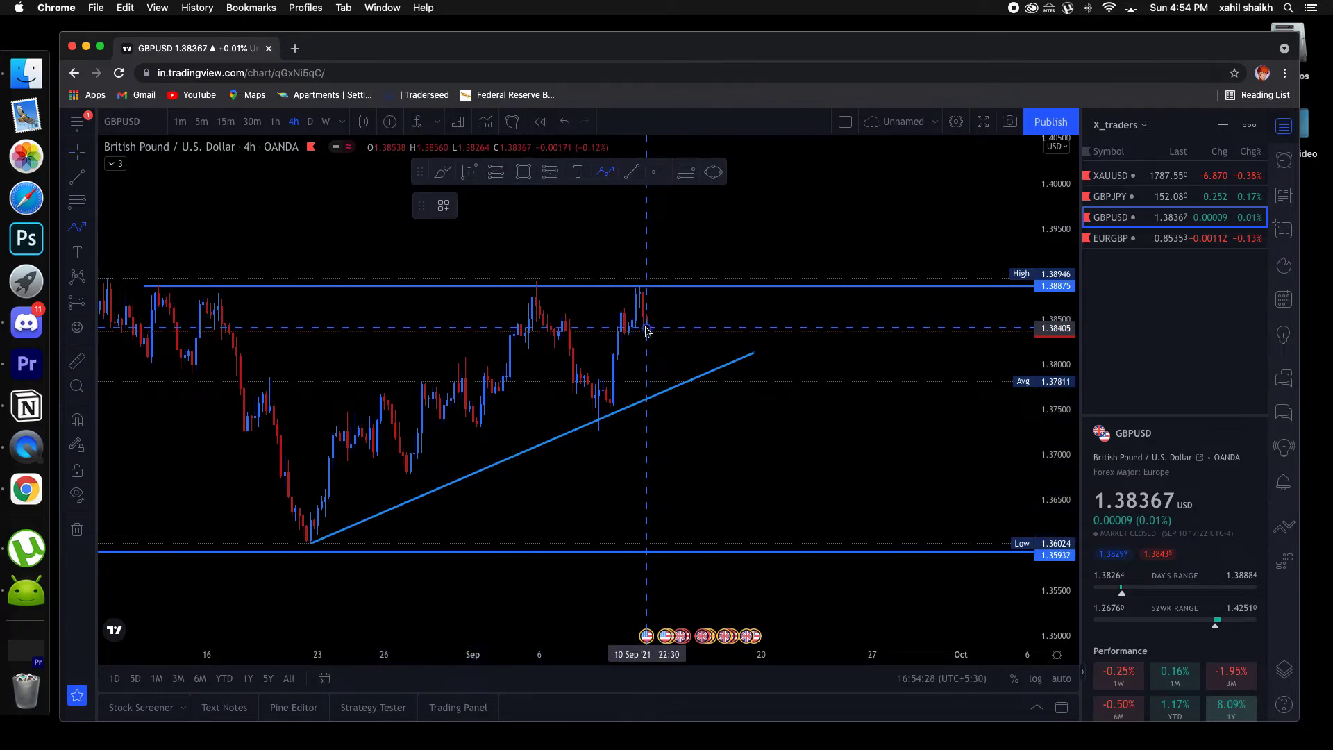
{"action": "left_click", "coordinate": [646, 329]}
{"action": "left_click", "coordinate": [665, 391]}
{"action": "left_click", "coordinate": [703, 234]}
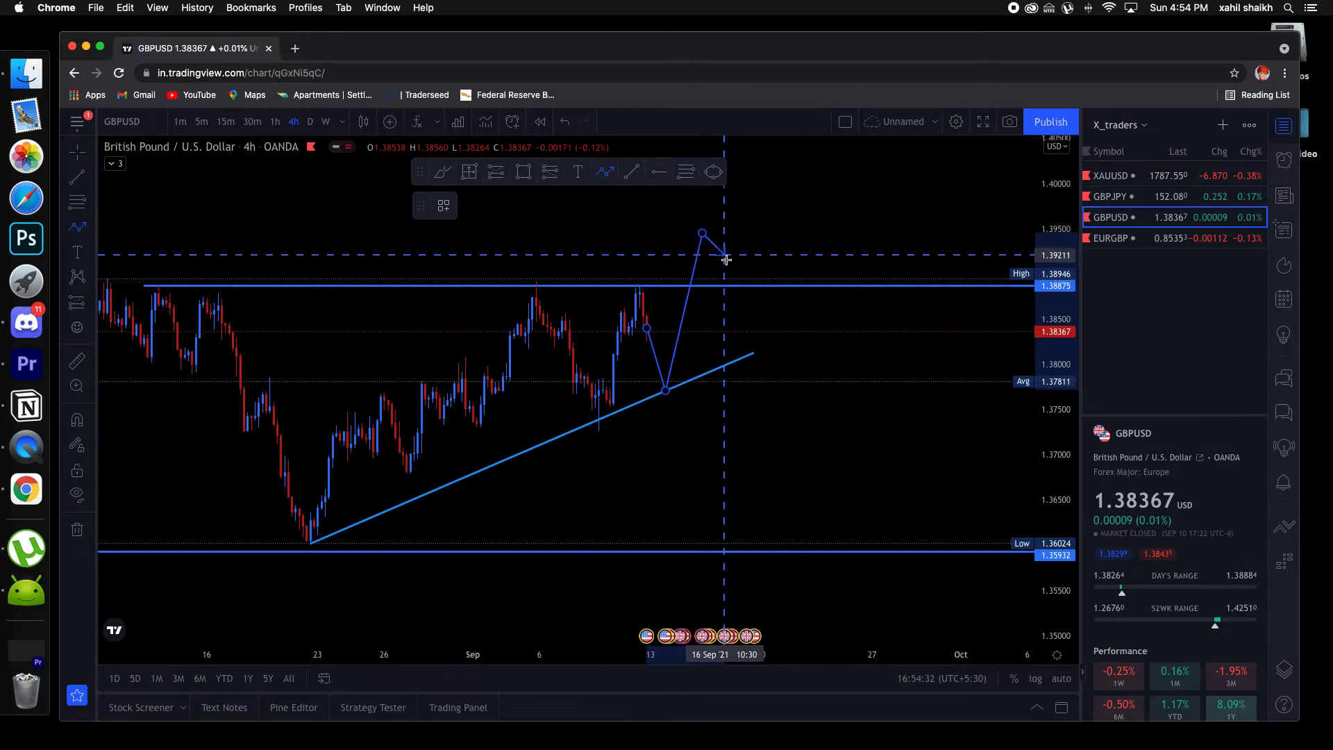
{"action": "left_click", "coordinate": [728, 278]}
{"action": "left_click", "coordinate": [740, 210]}
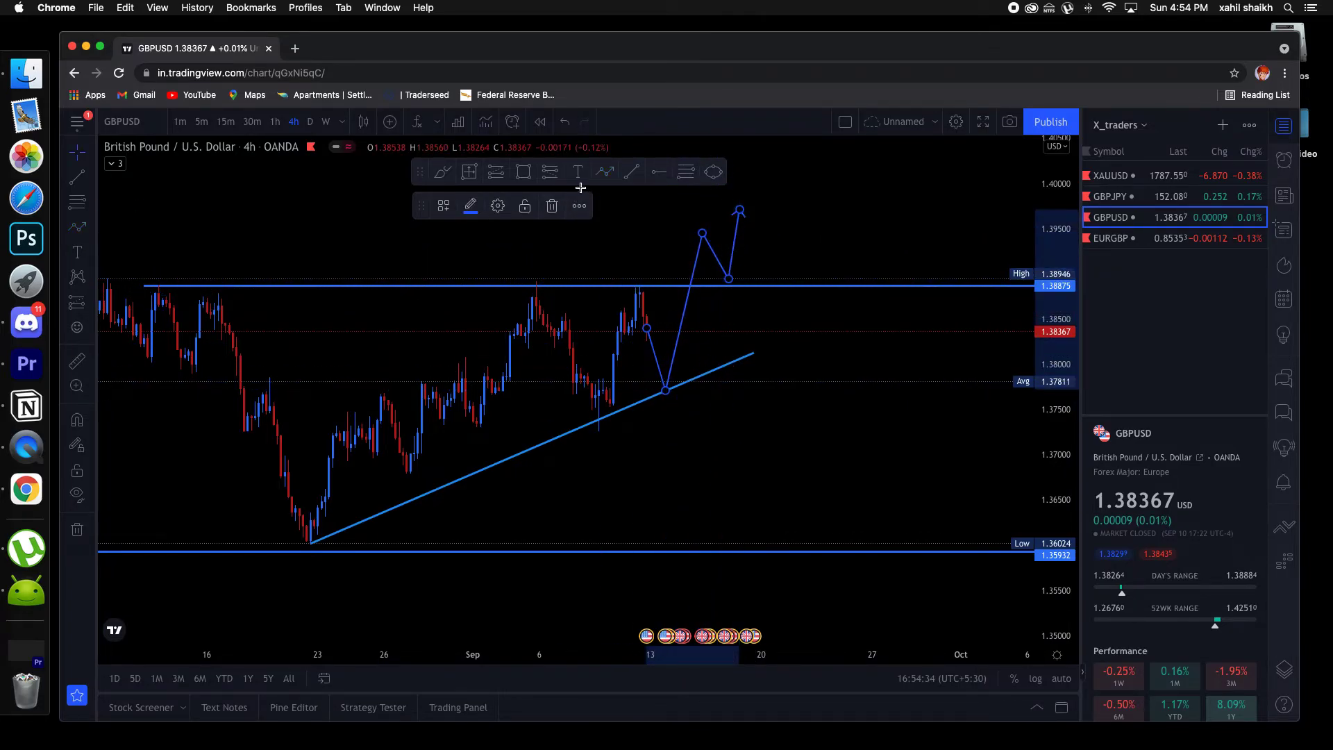
Sketch a bearish path from the trend line down to about 1.37000, back up to about 1.37514, and down to about 1.36017
{"action": "left_click", "coordinate": [606, 173]}
{"action": "left_click", "coordinate": [668, 391]}
{"action": "left_click", "coordinate": [691, 455]}
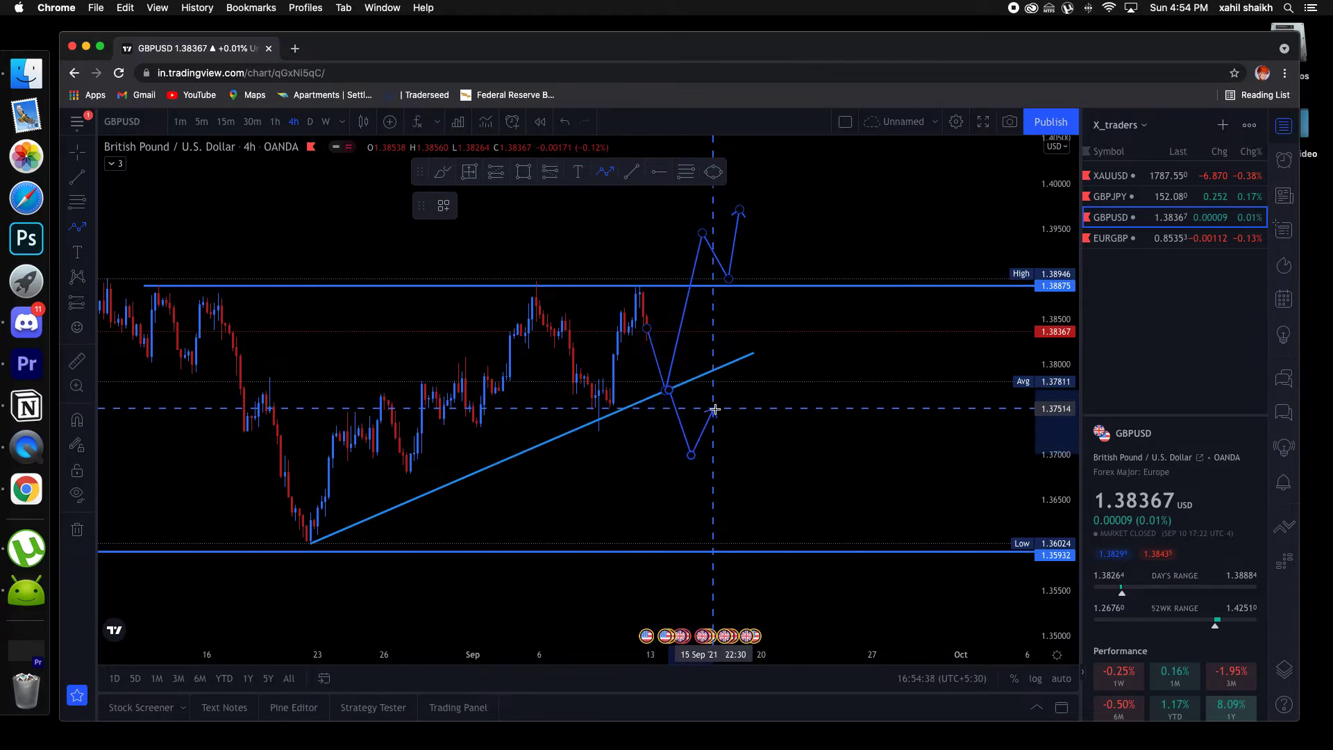
{"action": "left_click", "coordinate": [715, 409]}
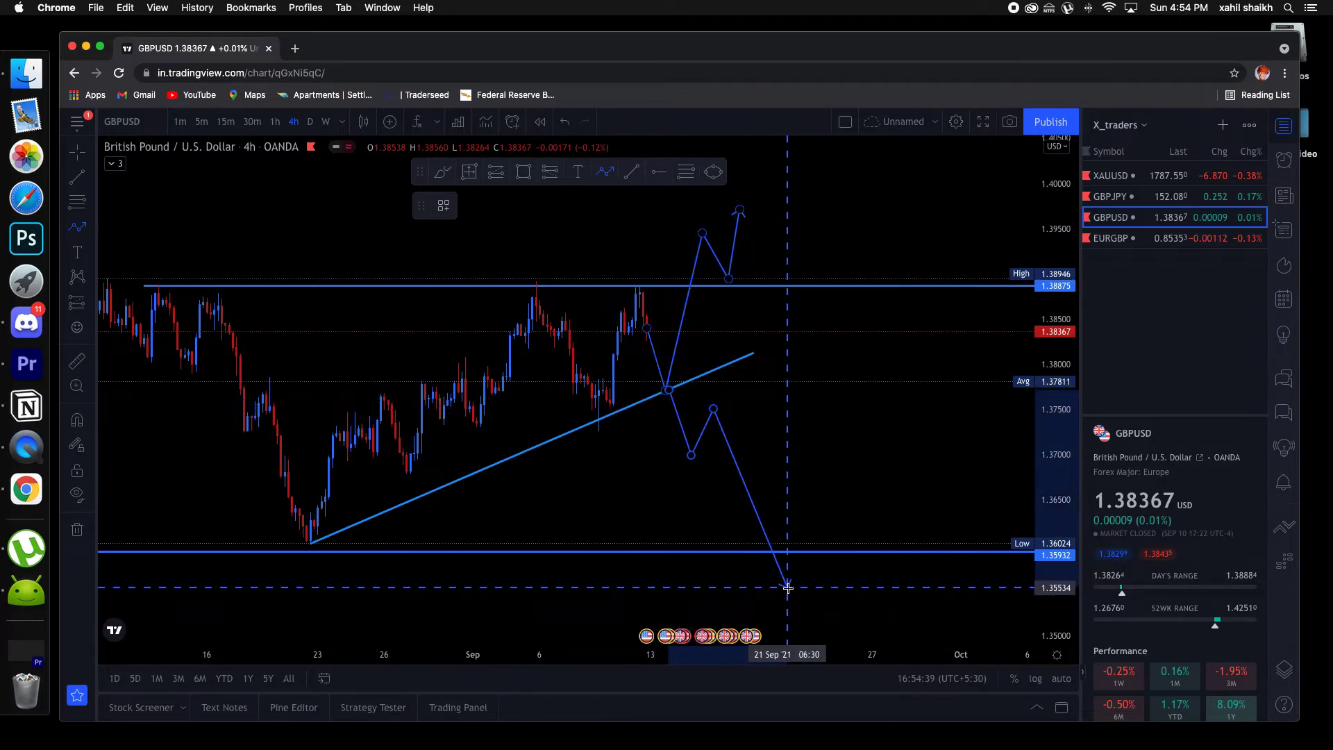
{"action": "left_click", "coordinate": [791, 546]}
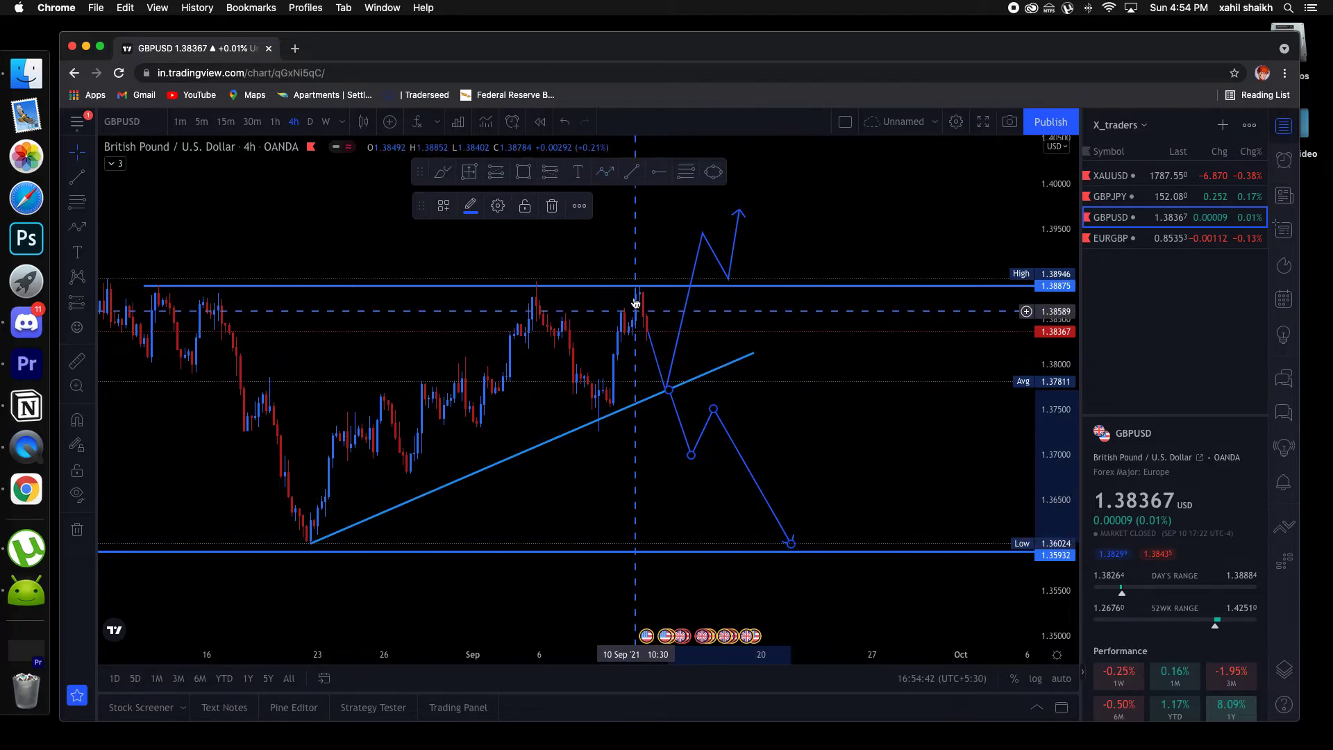
Delete the bearish path, the bullish path and the rising trend line from the GBPUSD chart
{"action": "left_click", "coordinate": [552, 208]}
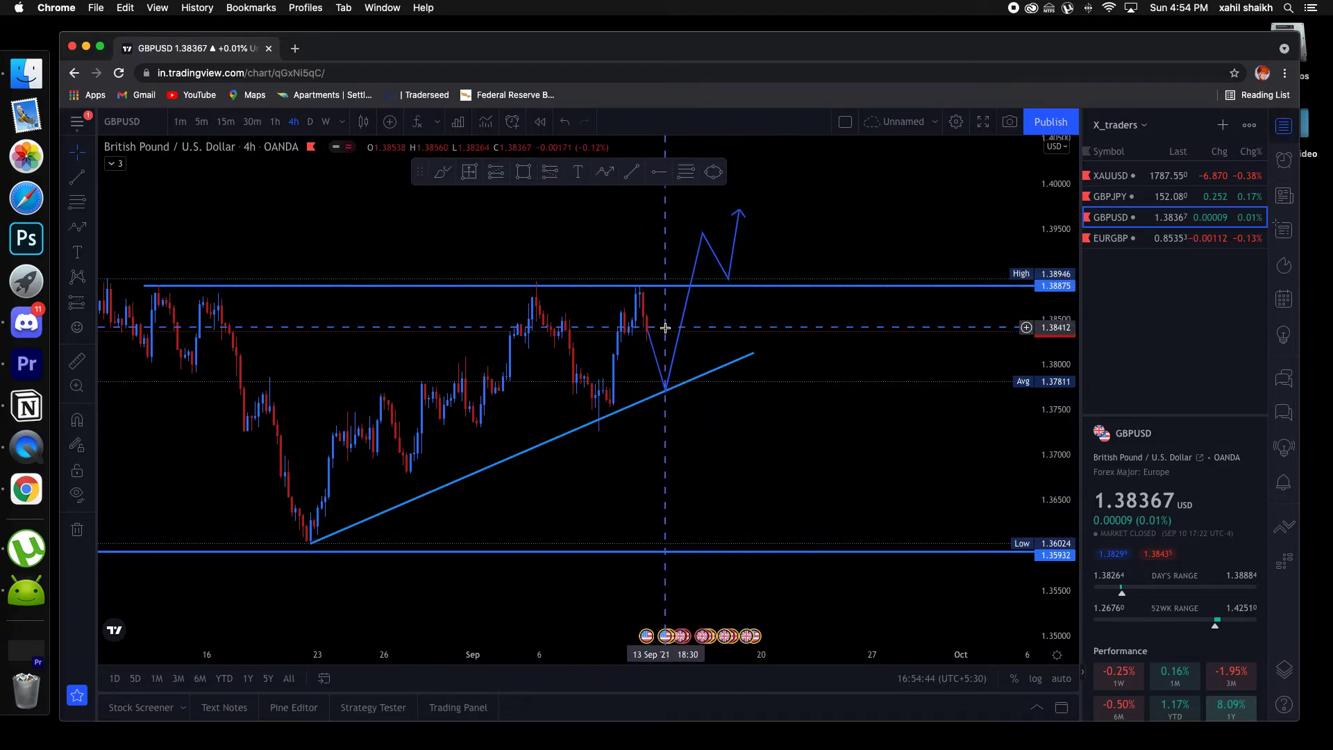
{"action": "left_click", "coordinate": [686, 319]}
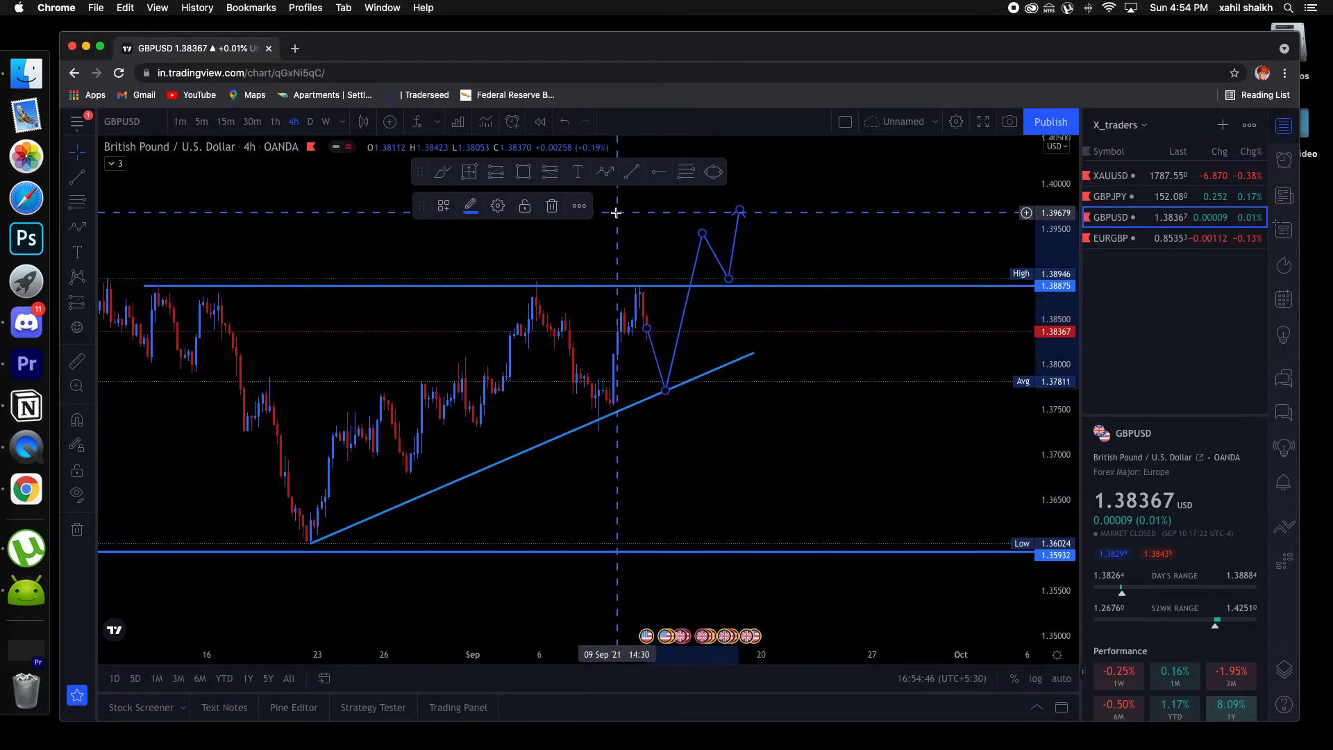
{"action": "left_click", "coordinate": [549, 211]}
{"action": "left_click", "coordinate": [679, 386]}
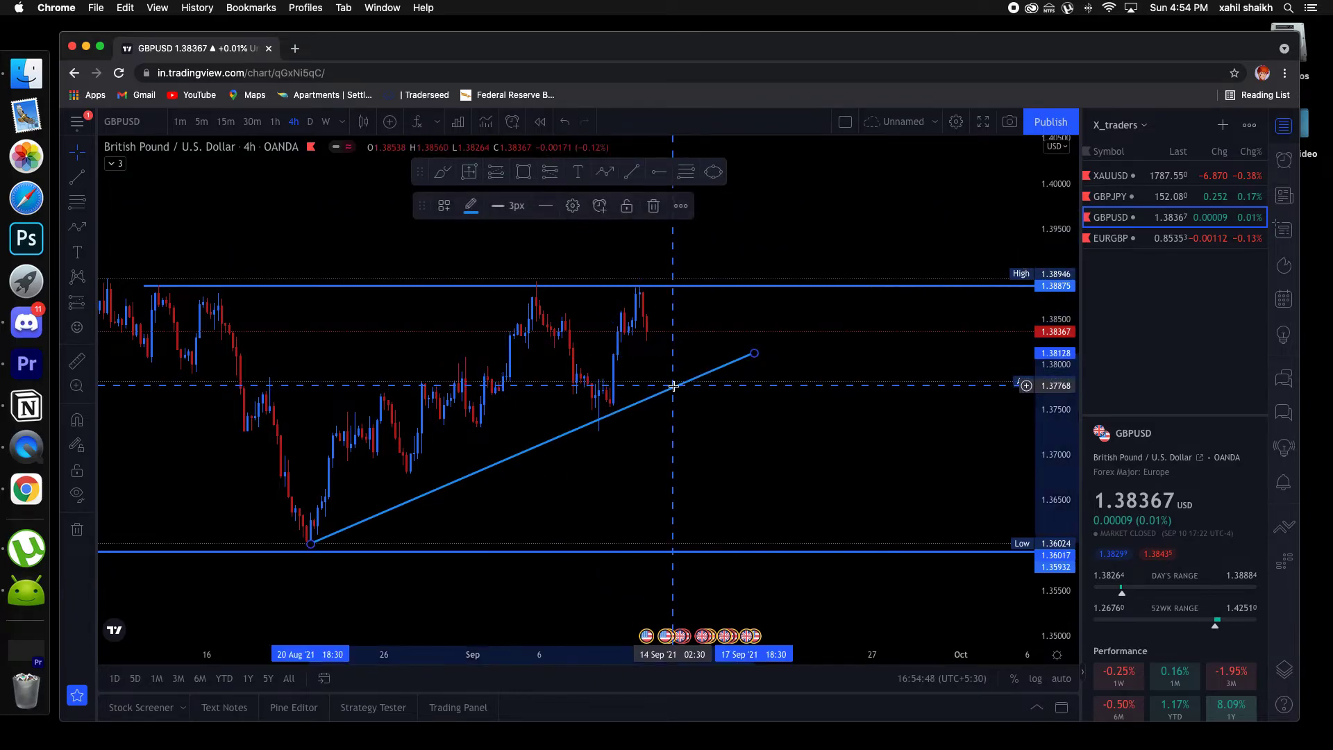
{"action": "left_click", "coordinate": [652, 208]}
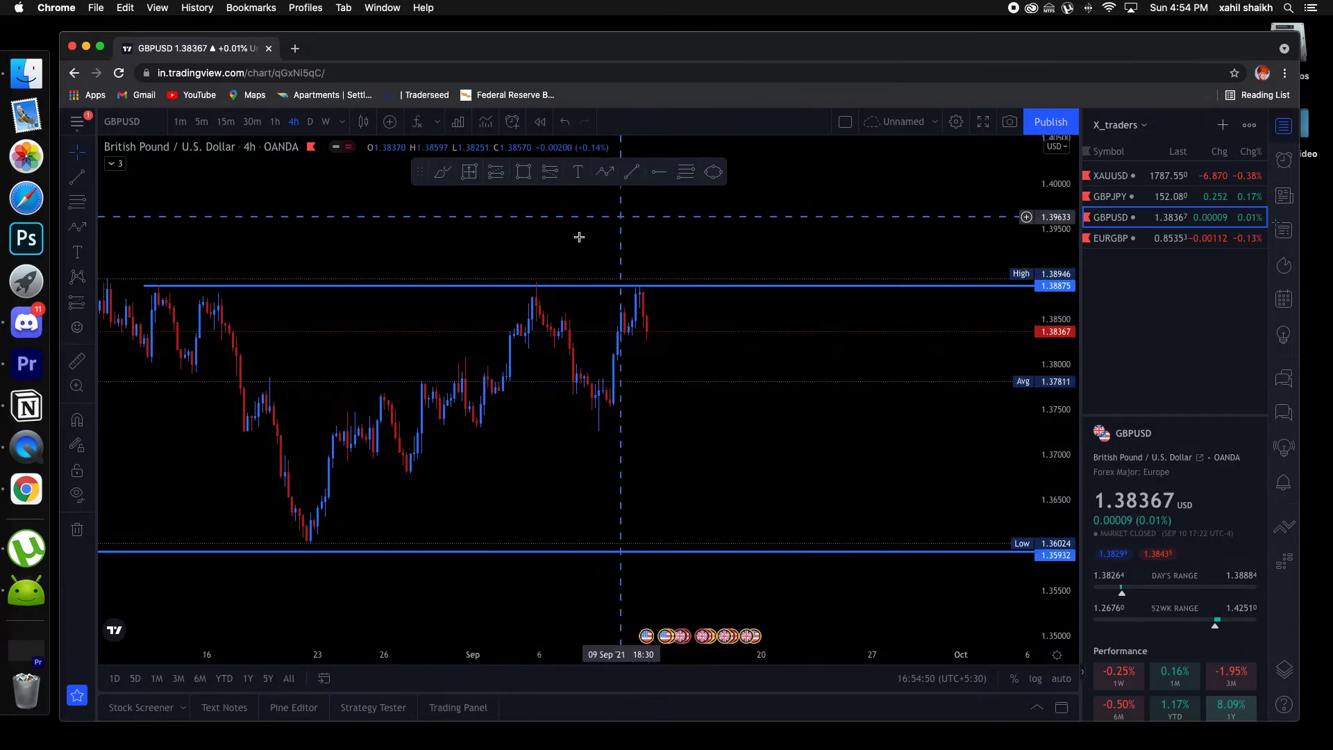
Examine recent GBPUSD price action around the upper ray on the 30-minute and 1-hour timeframes
{"action": "left_click", "coordinate": [255, 130]}
{"action": "left_click", "coordinate": [256, 132]}
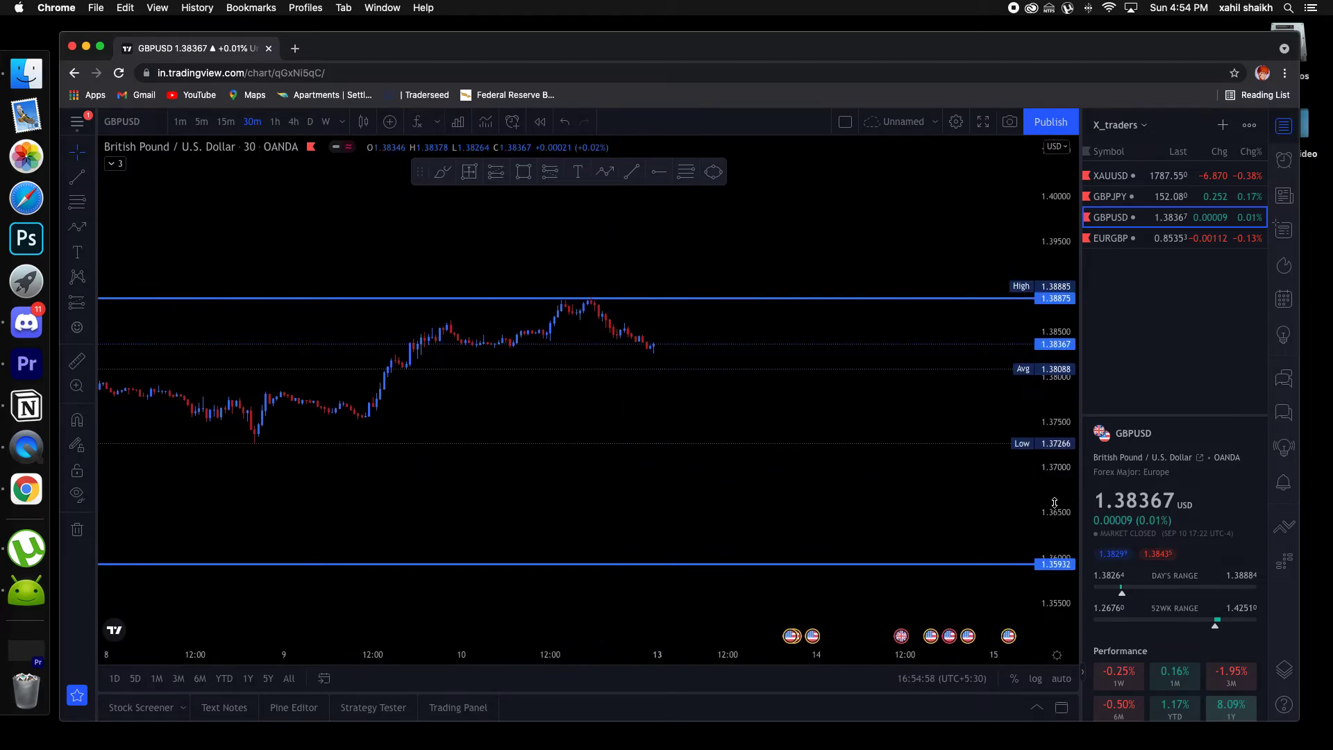
{"action": "left_click_drag", "start_coordinate": [1055, 503], "coordinate": [1055, 230]}
{"action": "left_click_drag", "start_coordinate": [735, 411], "coordinate": [764, 471]}
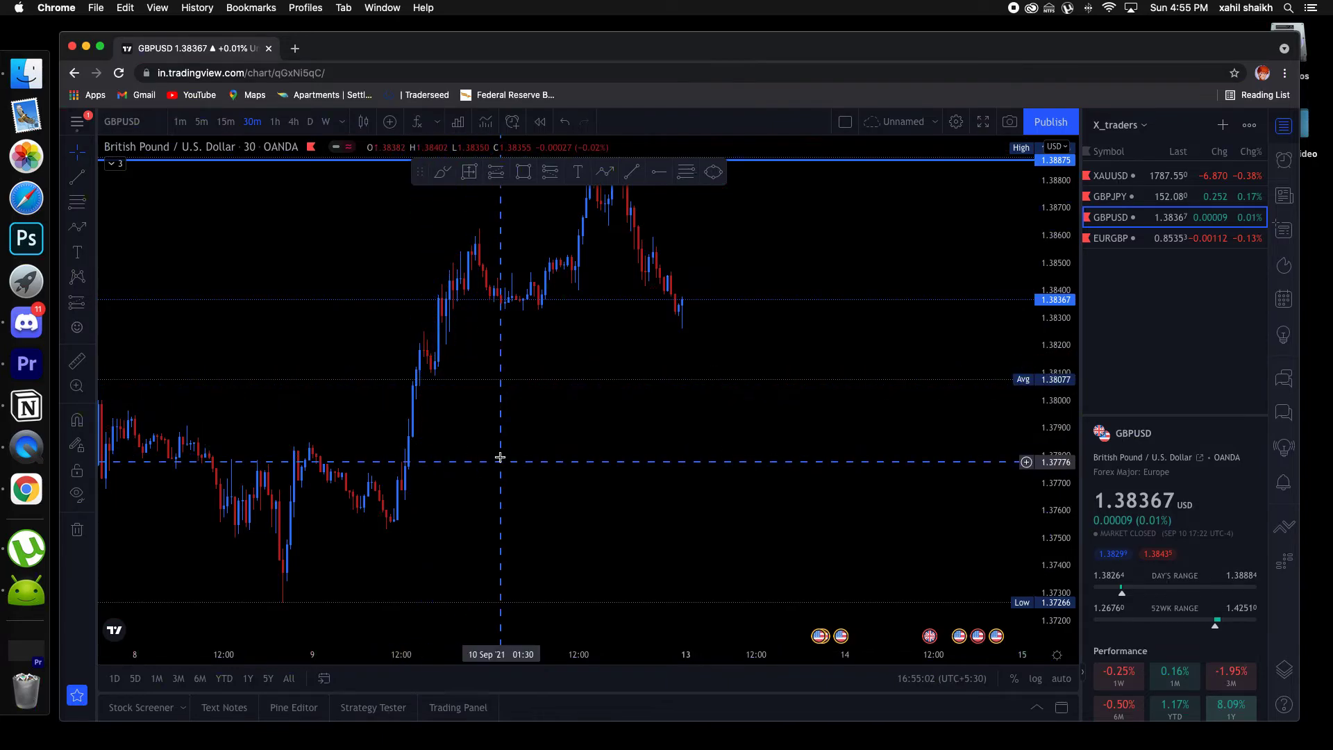
{"action": "left_click_drag", "start_coordinate": [500, 458], "coordinate": [531, 323]}
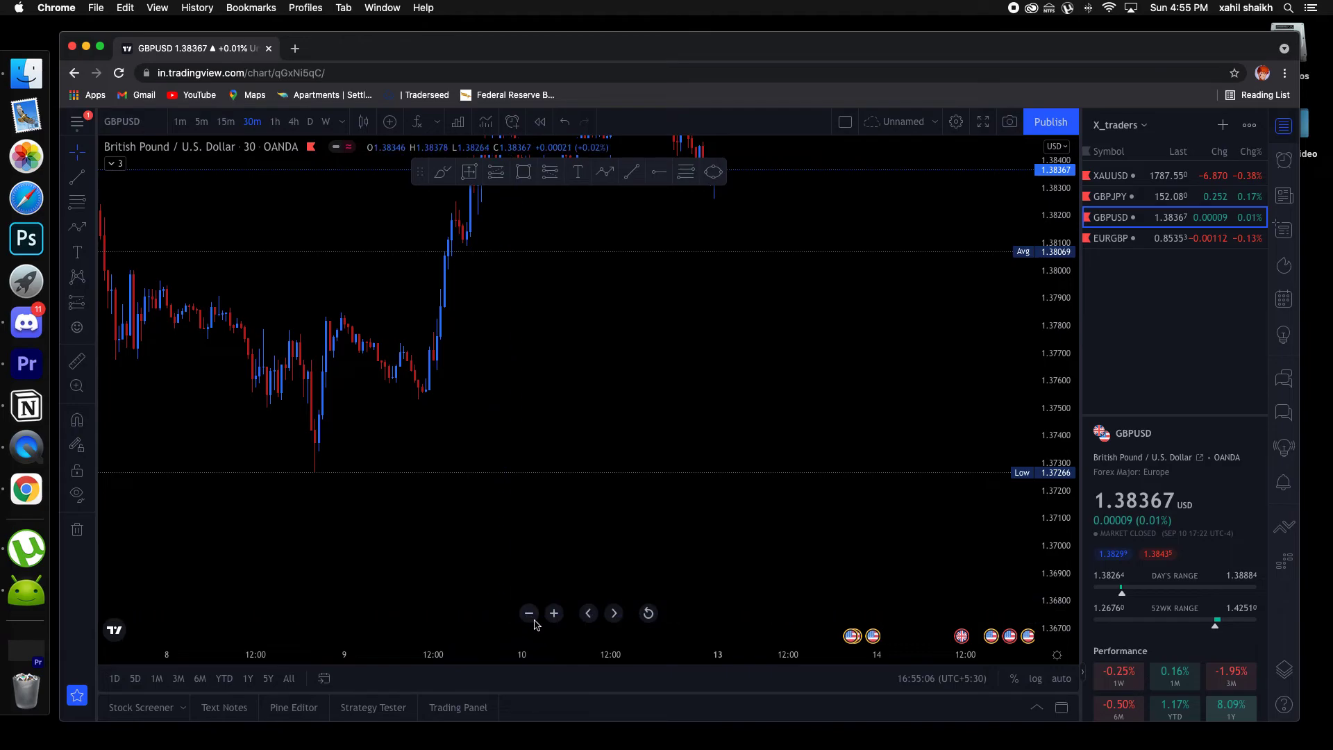
{"action": "left_click", "coordinate": [529, 613]}
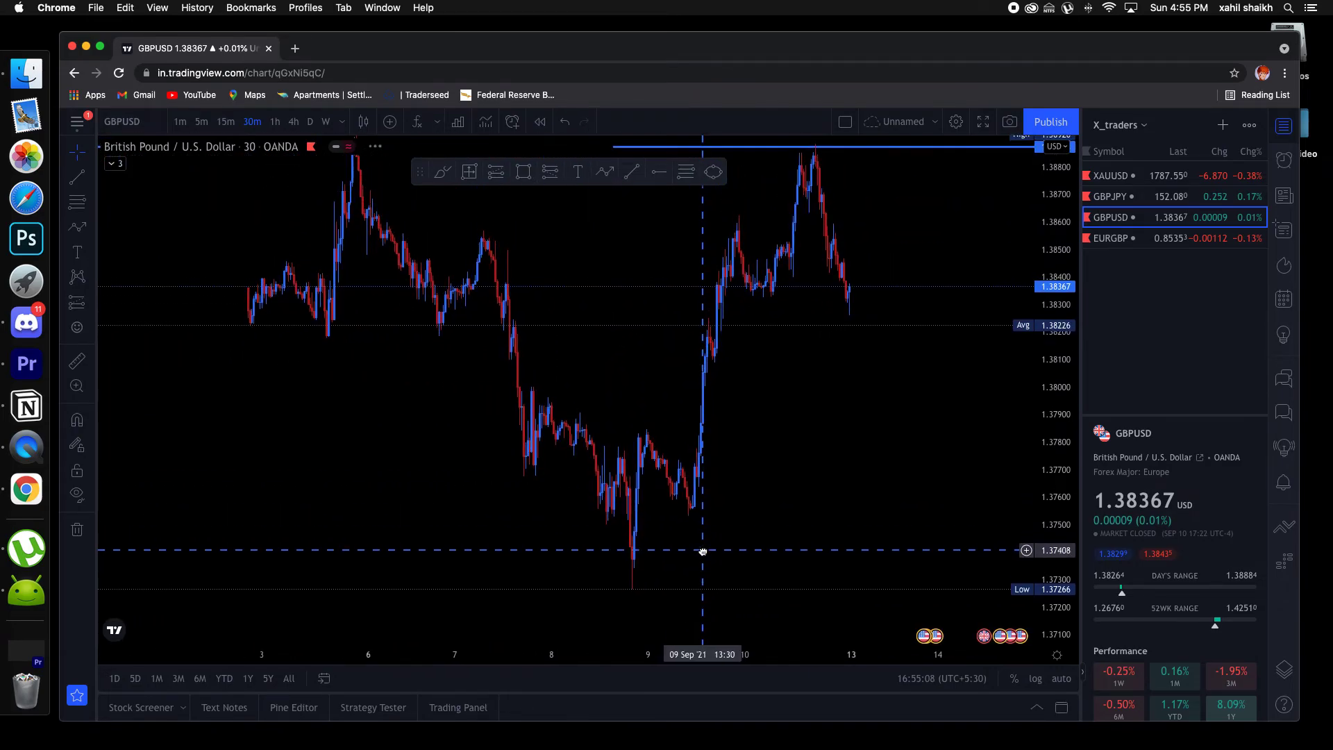
{"action": "left_click", "coordinate": [275, 121]}
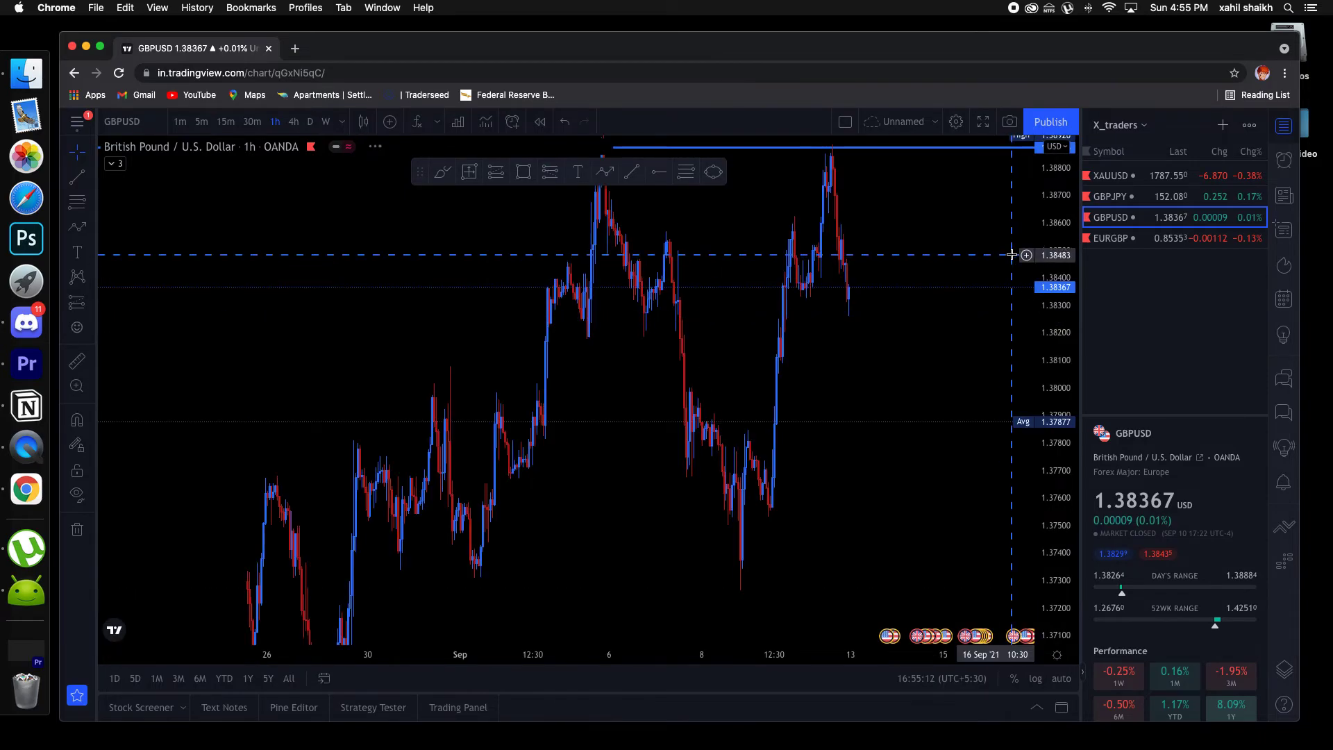
Switch to Discord, view the X_Traders chats-and-chart channel, and read through the member reviews in x_traders-server-review
{"action": "left_click", "coordinate": [26, 323]}
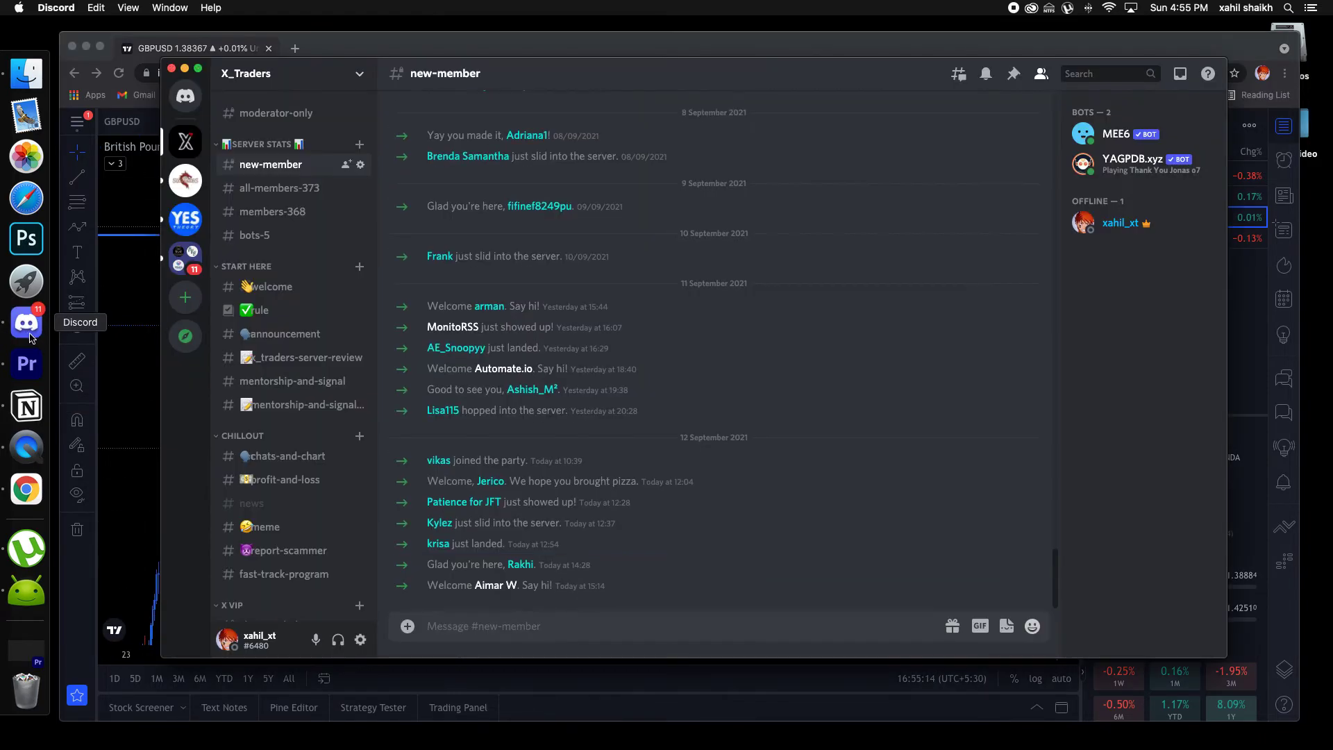
{"action": "left_click", "coordinate": [286, 456]}
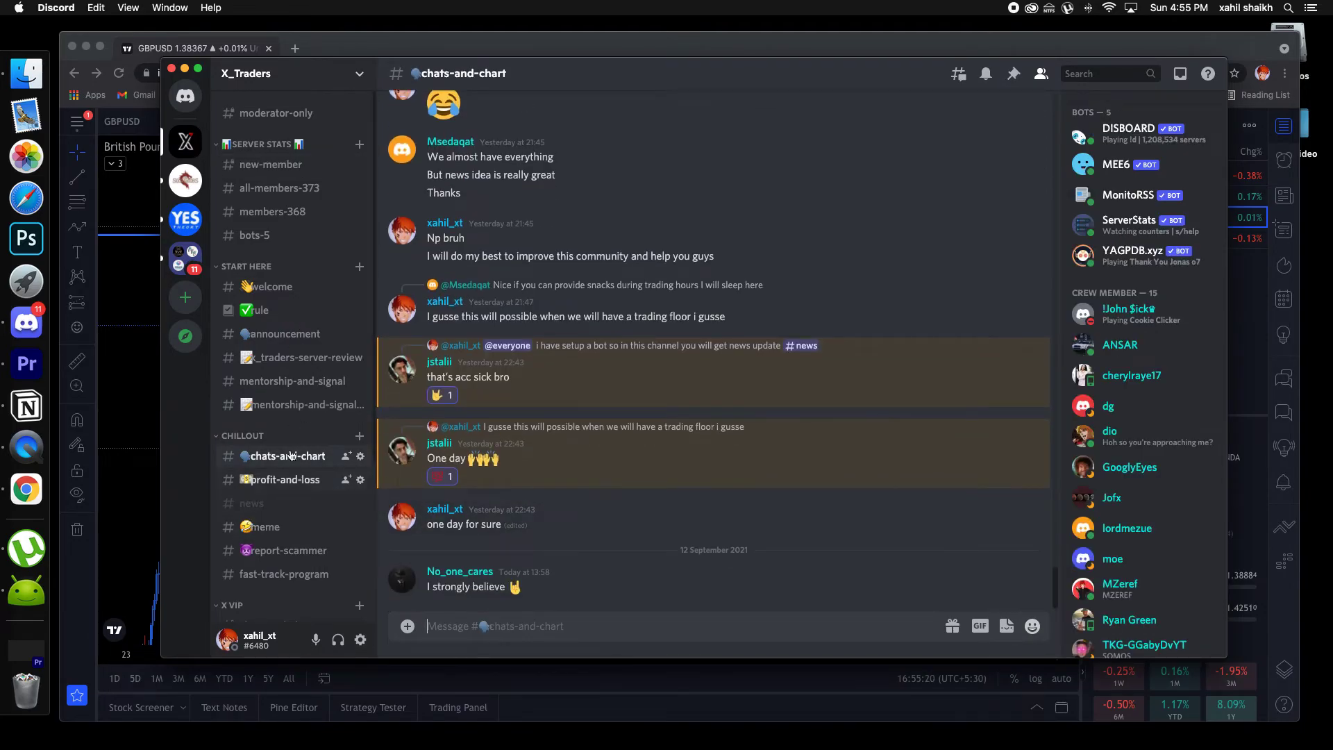
{"action": "left_click", "coordinate": [297, 359]}
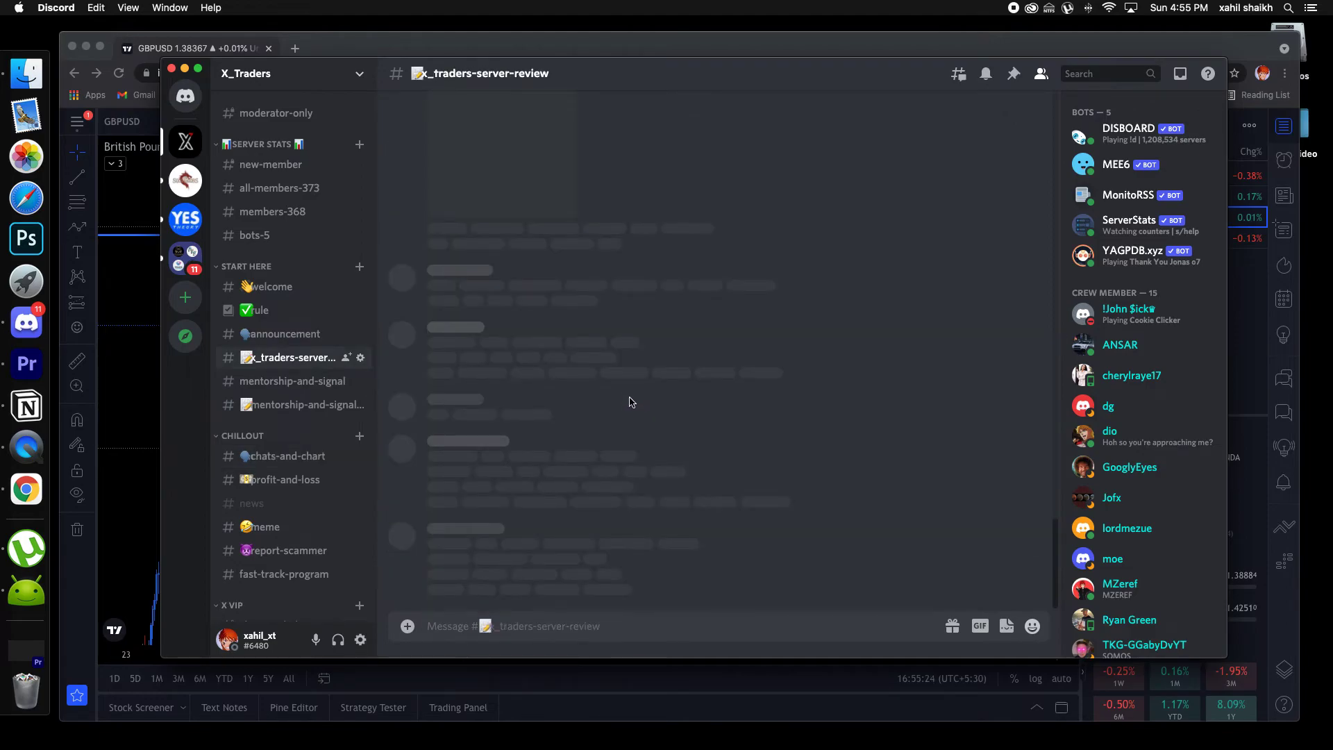
{"action": "scroll", "coordinate": [632, 401], "scroll_direction": "up", "scroll_amount": 6}
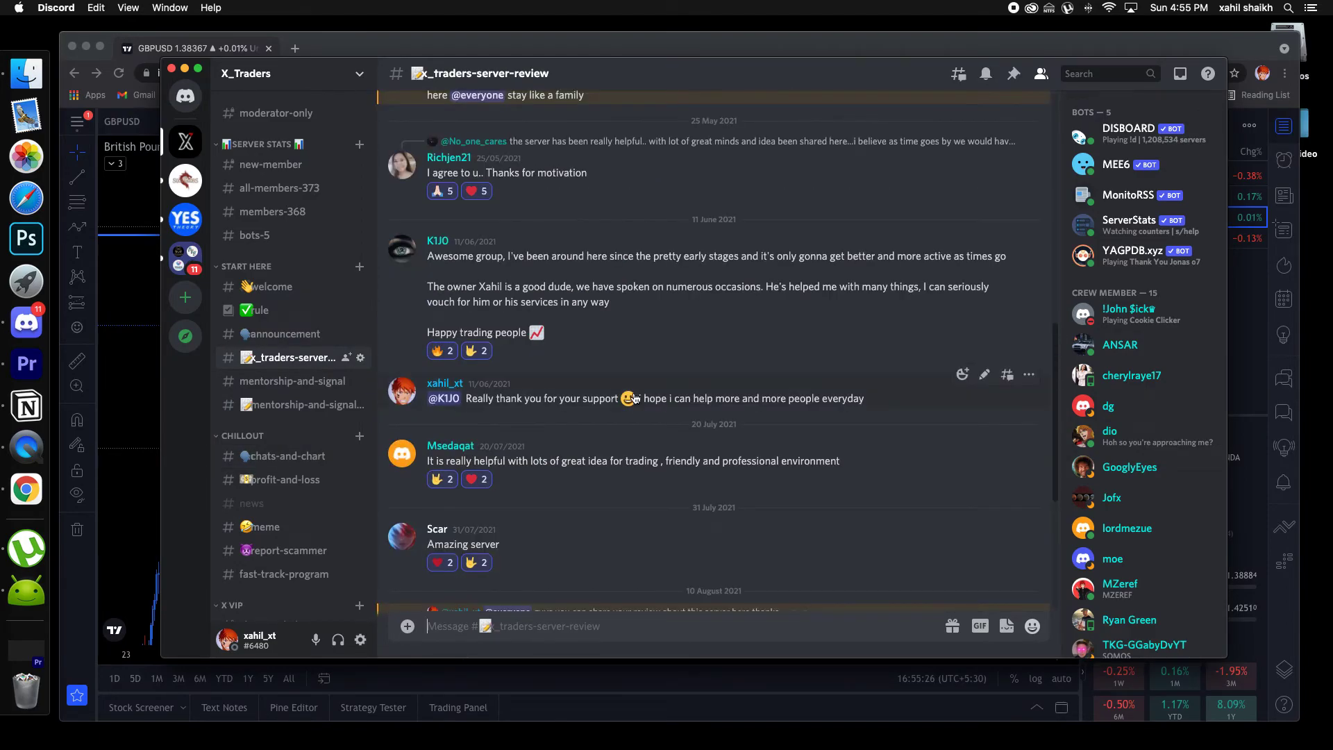
{"action": "scroll", "coordinate": [635, 398], "scroll_direction": "up", "scroll_amount": 2}
{"action": "scroll", "coordinate": [635, 398], "scroll_direction": "up", "scroll_amount": 5}
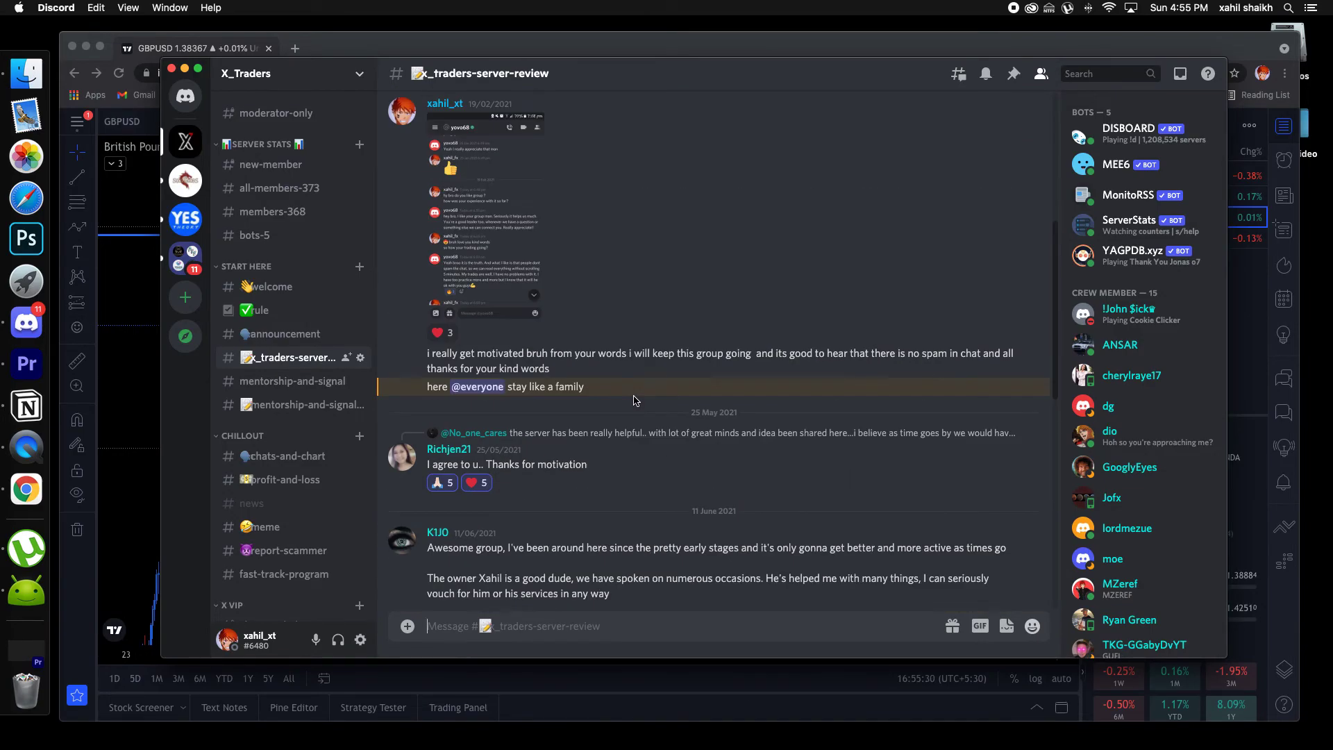
{"action": "scroll", "coordinate": [635, 401], "scroll_direction": "down", "scroll_amount": 10}
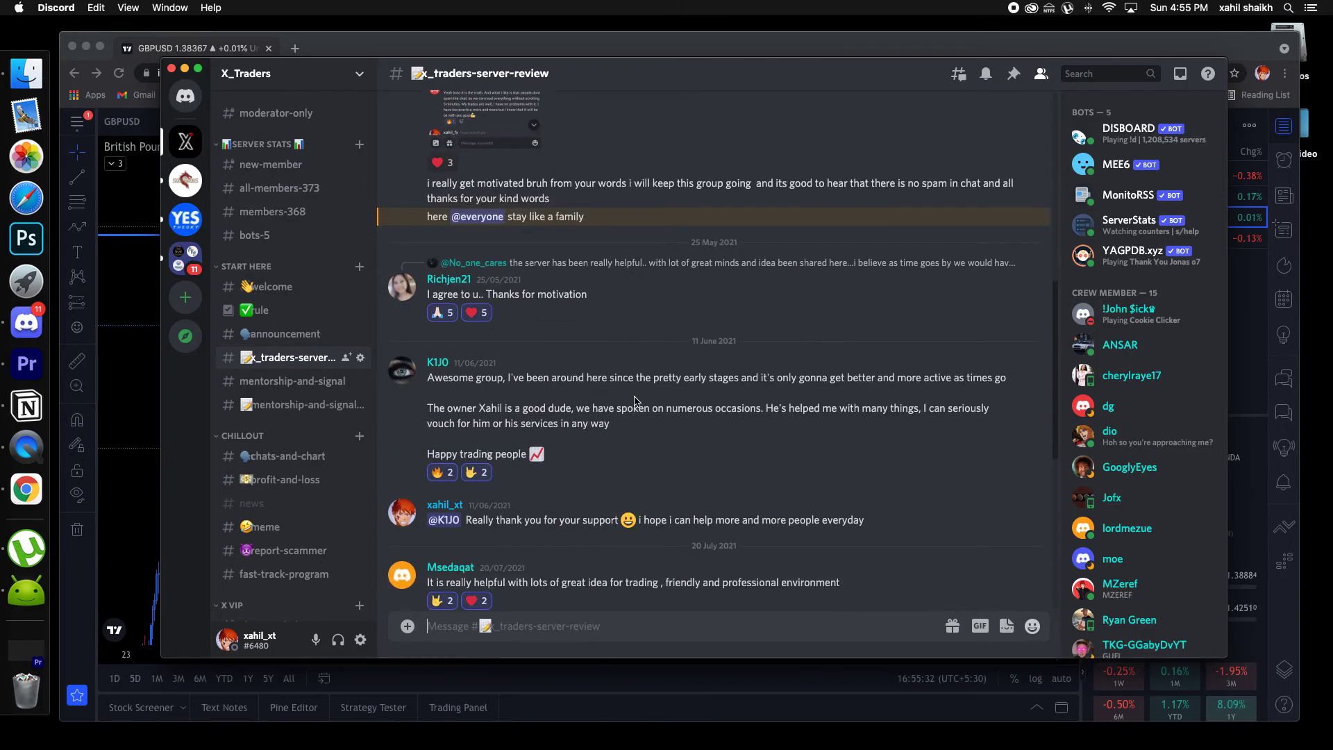